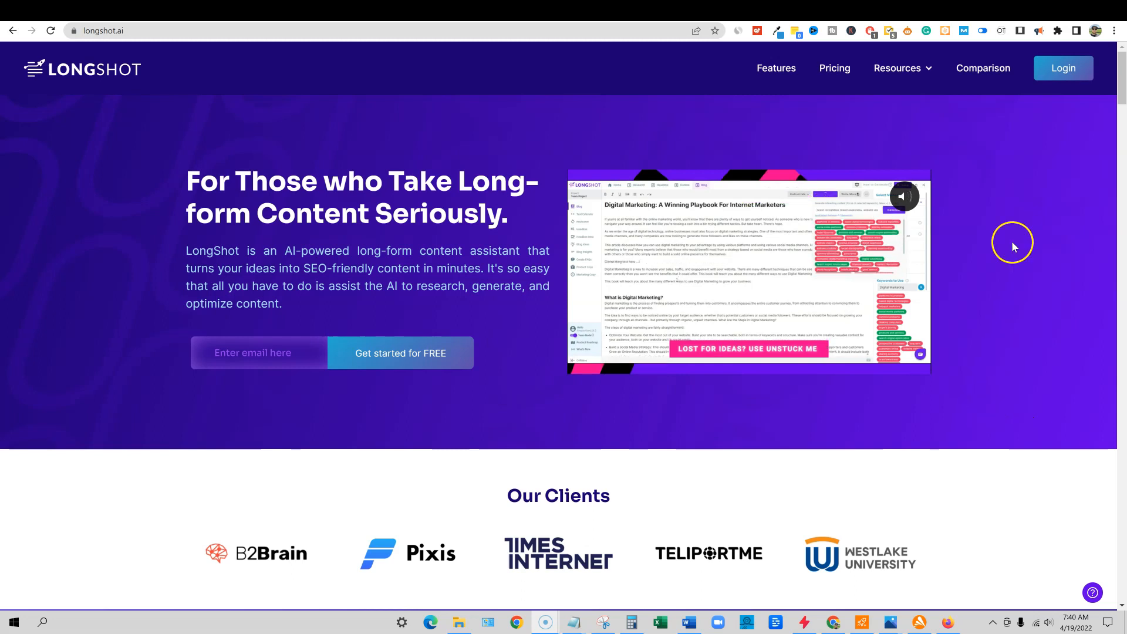
# Open LongShot's pricing page and view the plan prices for quarterly and monthly billing
pyautogui.click(830, 73)
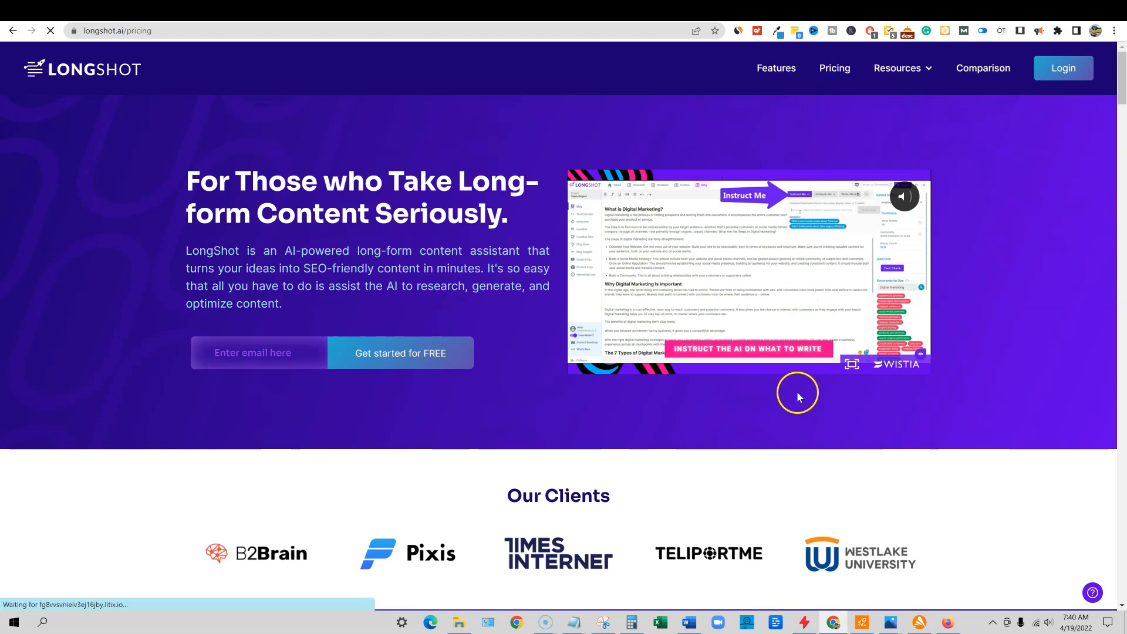
pyautogui.scroll(-2, 868, 388)
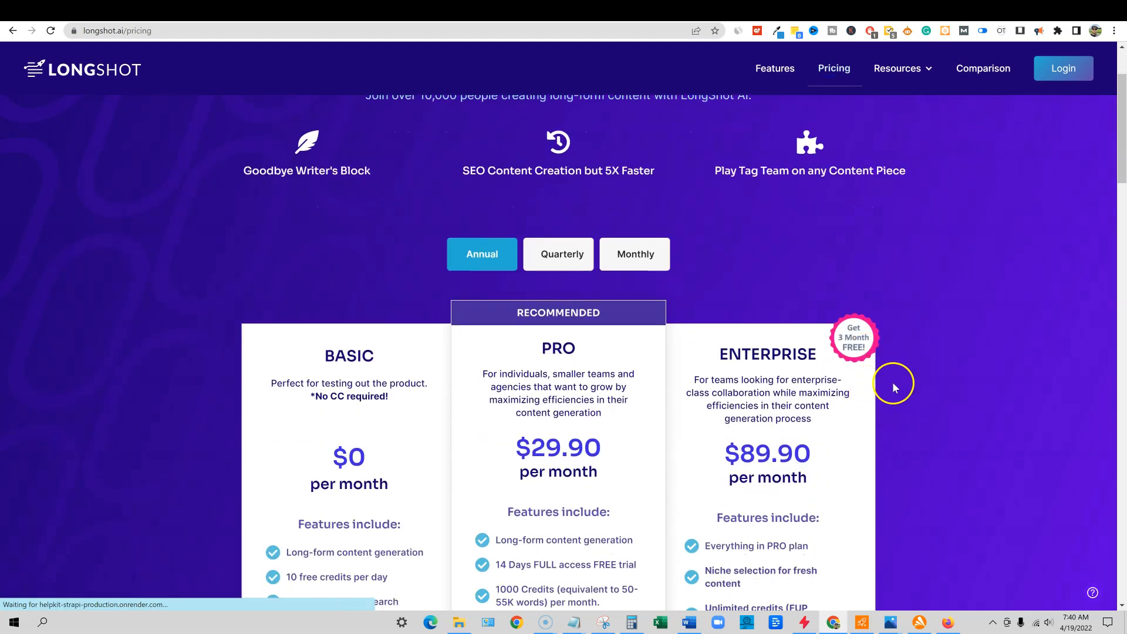
pyautogui.scroll(-1, 917, 359)
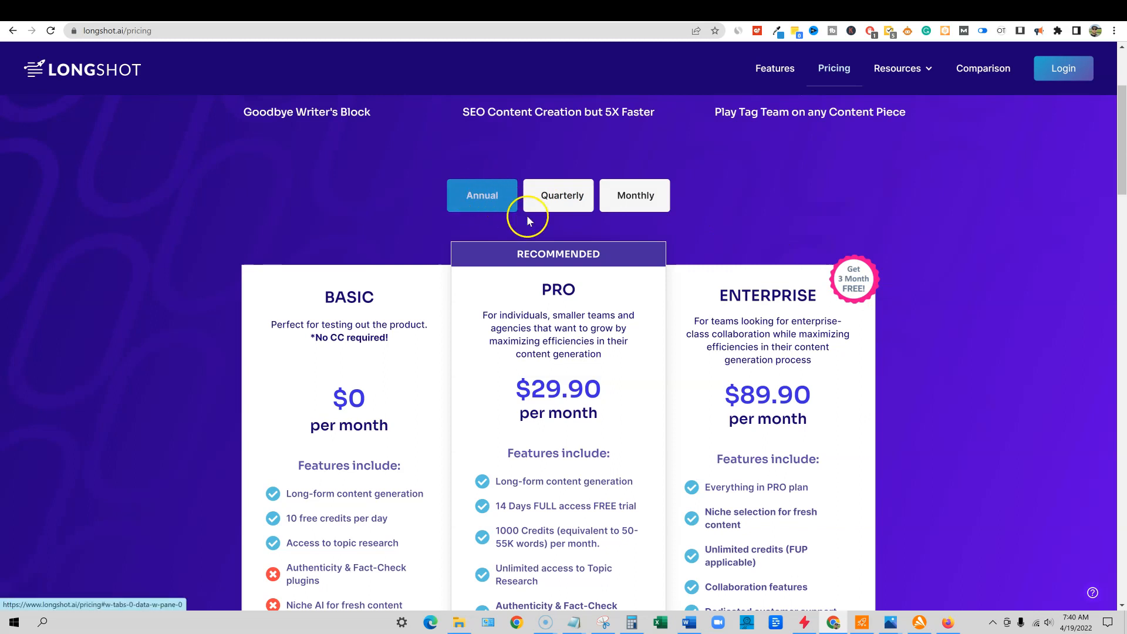
pyautogui.click(560, 202)
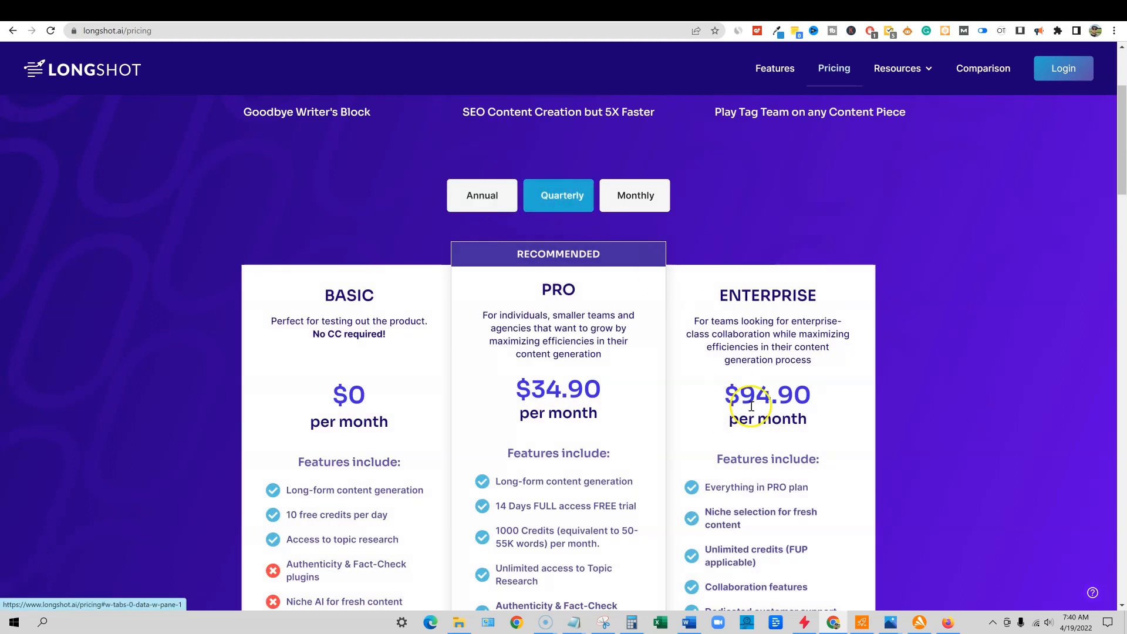
pyautogui.click(646, 203)
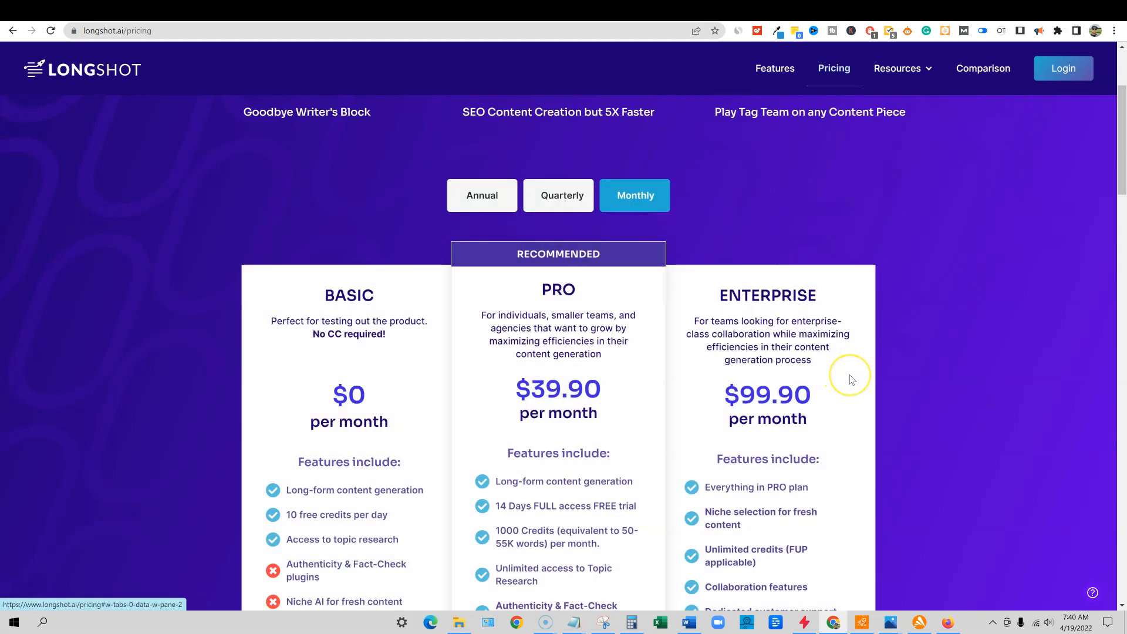
# Compare the features included in the Basic, Pro and Enterprise plans under monthly billing
pyautogui.scroll(-2, 852, 380)
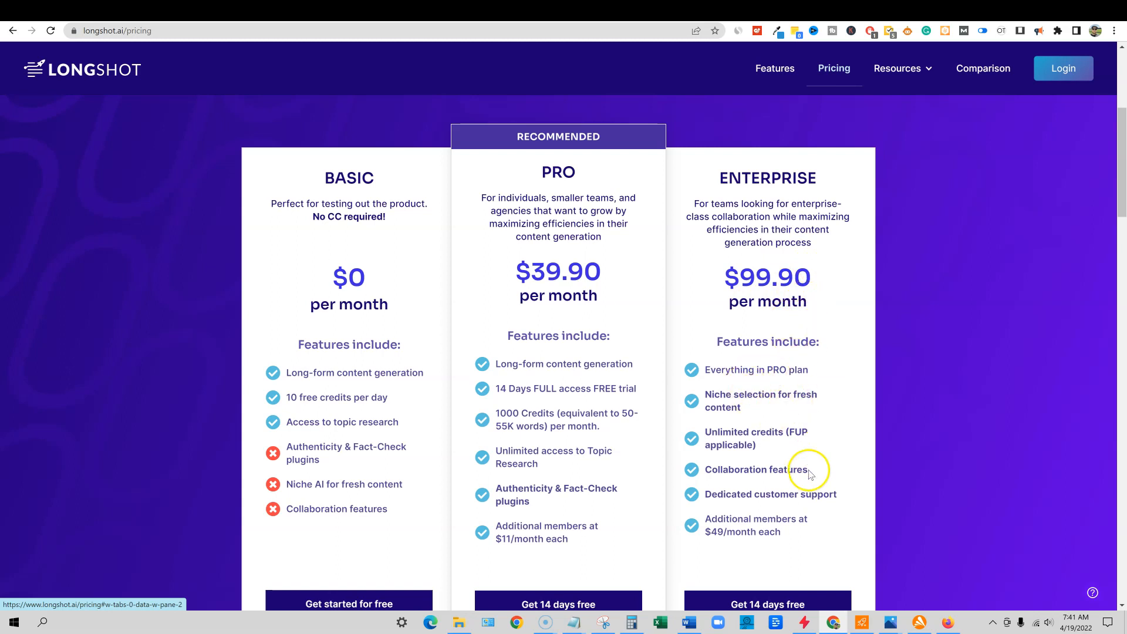
pyautogui.scroll(-2, 811, 470)
pyautogui.scroll(1, 810, 476)
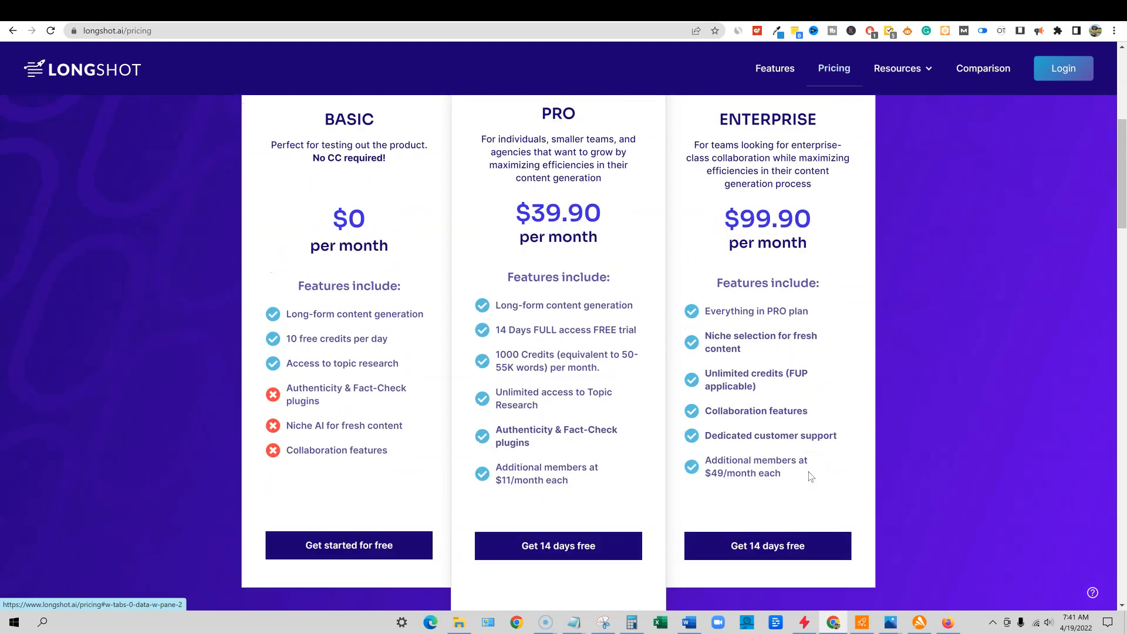
pyautogui.scroll(3, 810, 477)
pyautogui.scroll(-2, 810, 477)
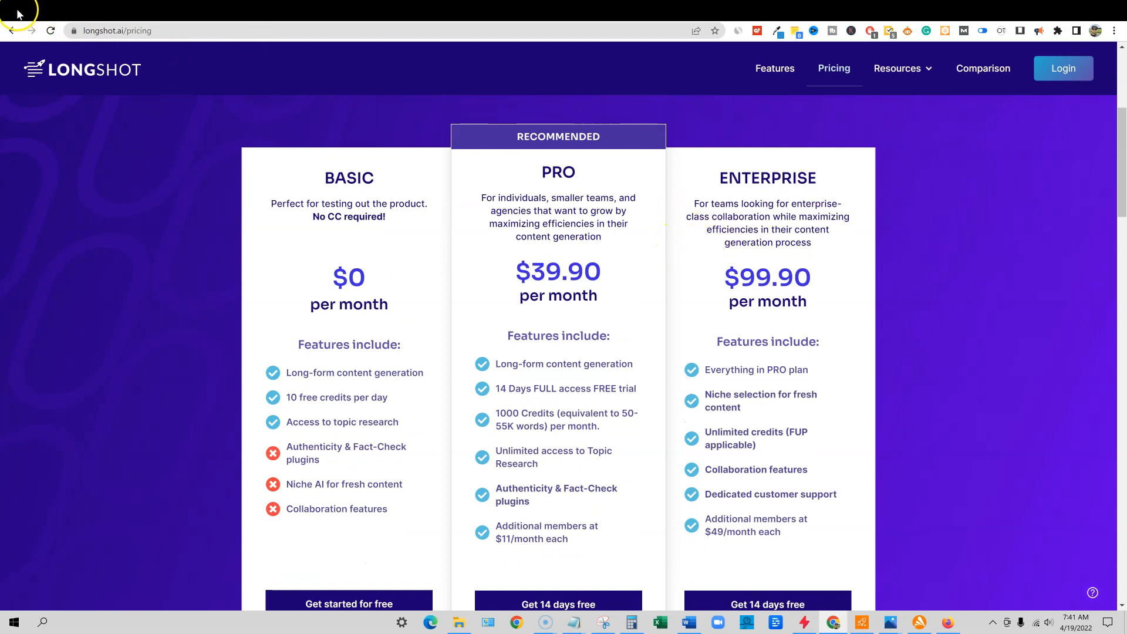
# Switch to the LongShot newsletter in Gmail and read from the G2 recognition through the summary of new releases since March 2022
pyautogui.click(138, 11)
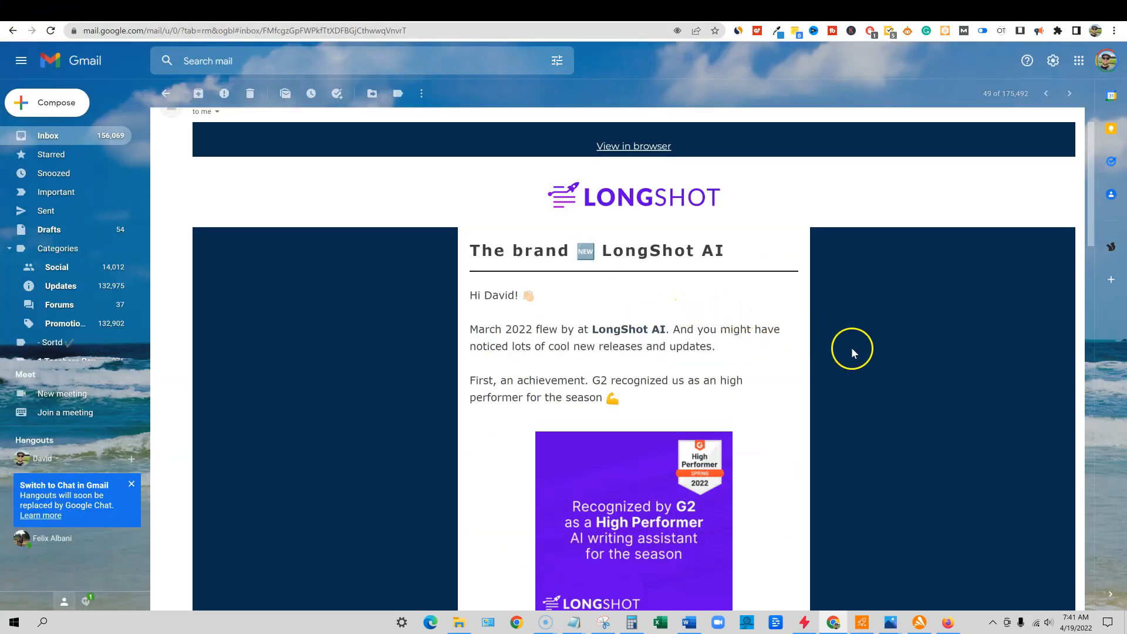
pyautogui.scroll(-1, 888, 364)
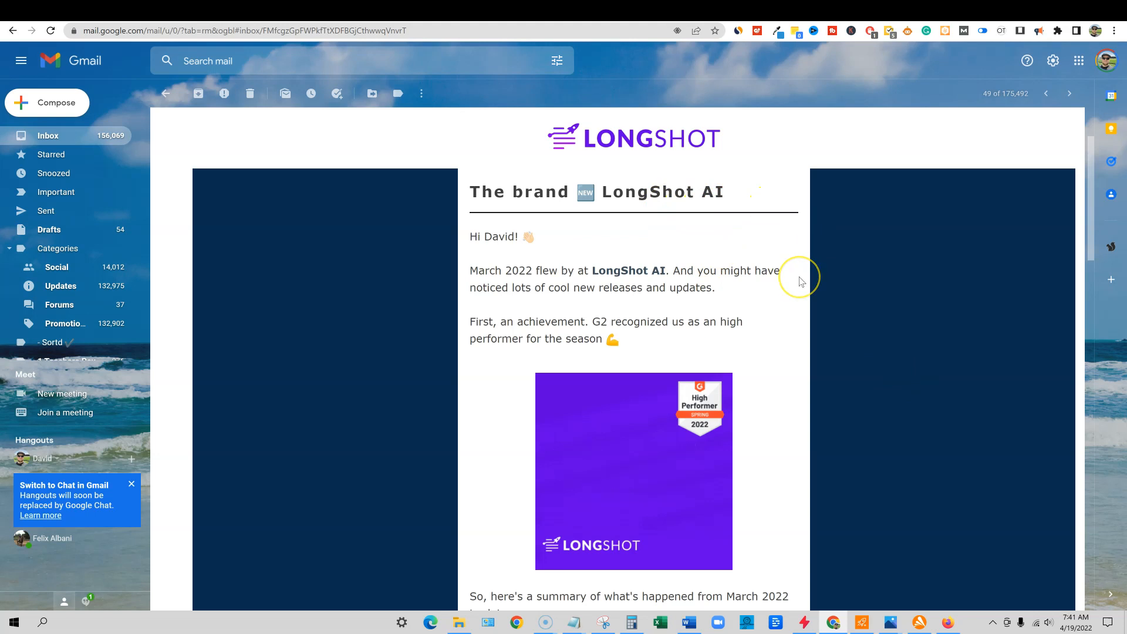
pyautogui.scroll(-1, 801, 281)
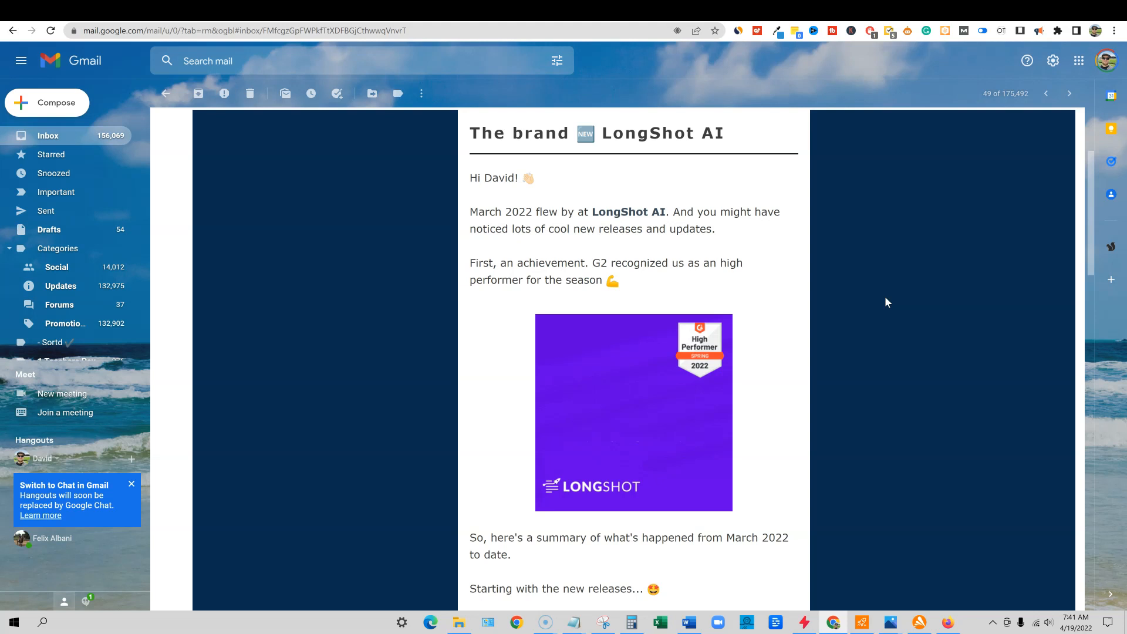
pyautogui.scroll(-1, 797, 340)
pyautogui.scroll(1, 764, 320)
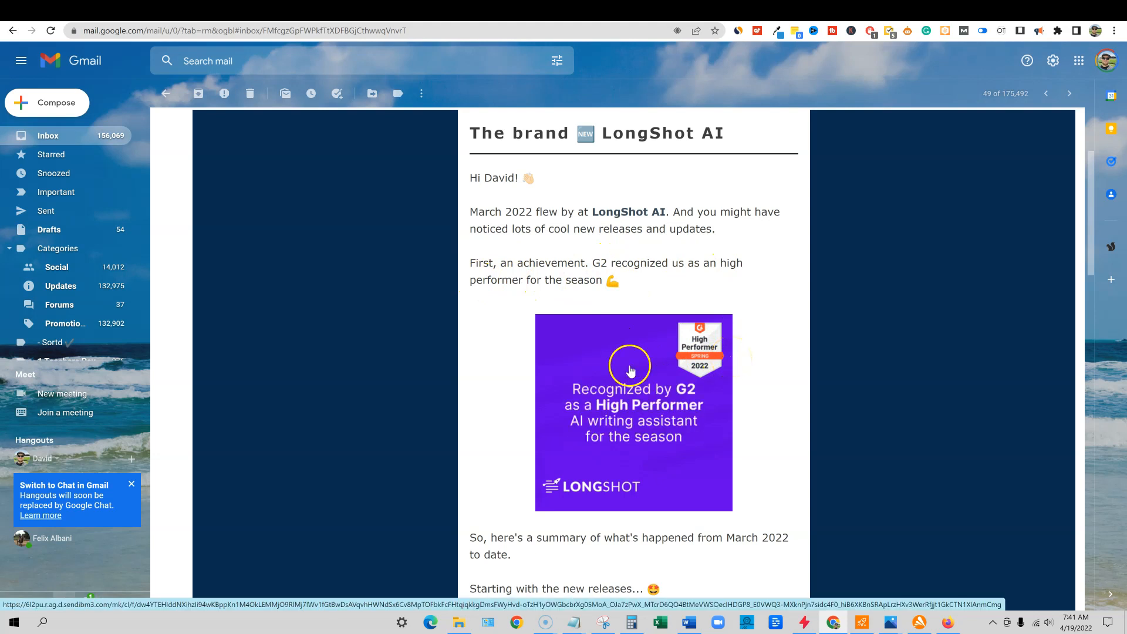
pyautogui.scroll(-2, 690, 428)
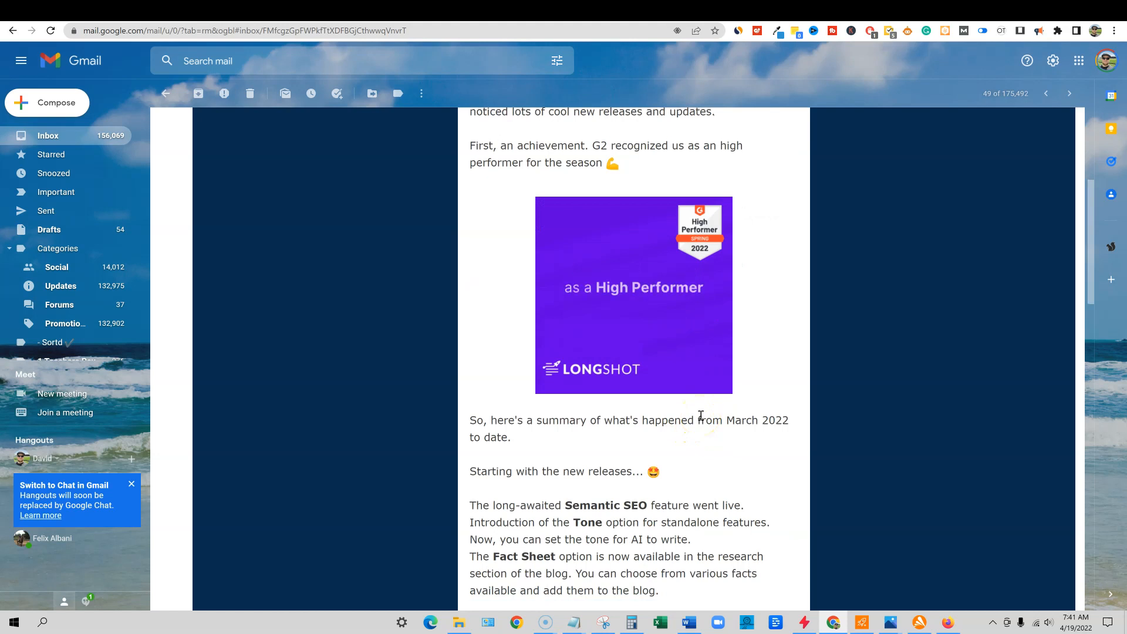
pyautogui.scroll(-1, 711, 438)
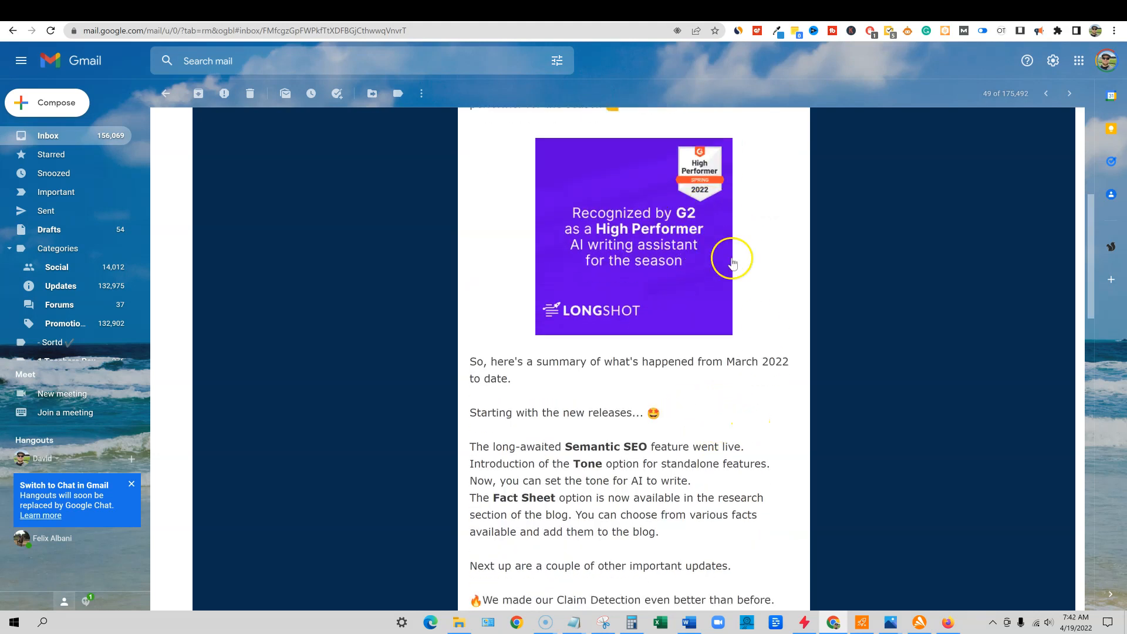
pyautogui.scroll(-1, 773, 353)
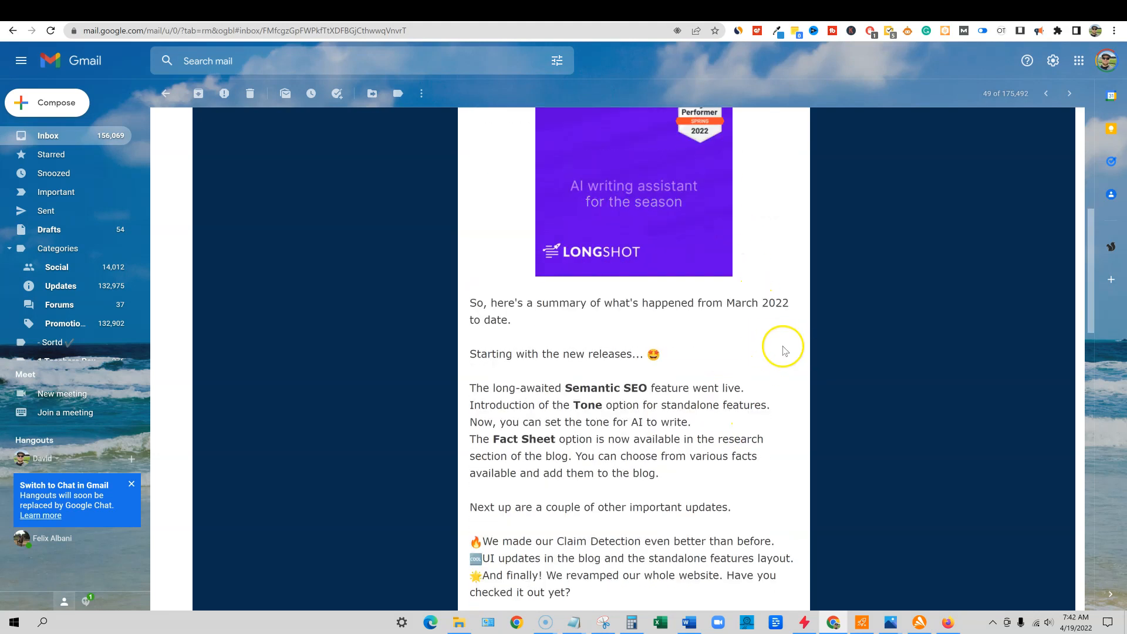
pyautogui.scroll(-1, 702, 332)
pyautogui.scroll(-1, 702, 332)
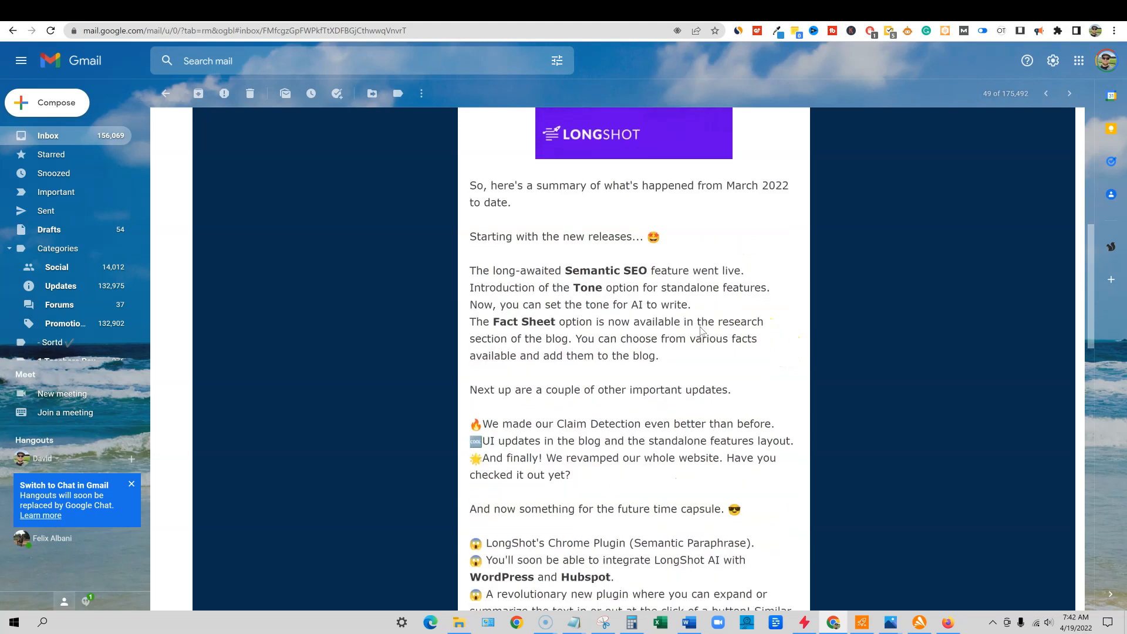
pyautogui.scroll(-1, 693, 320)
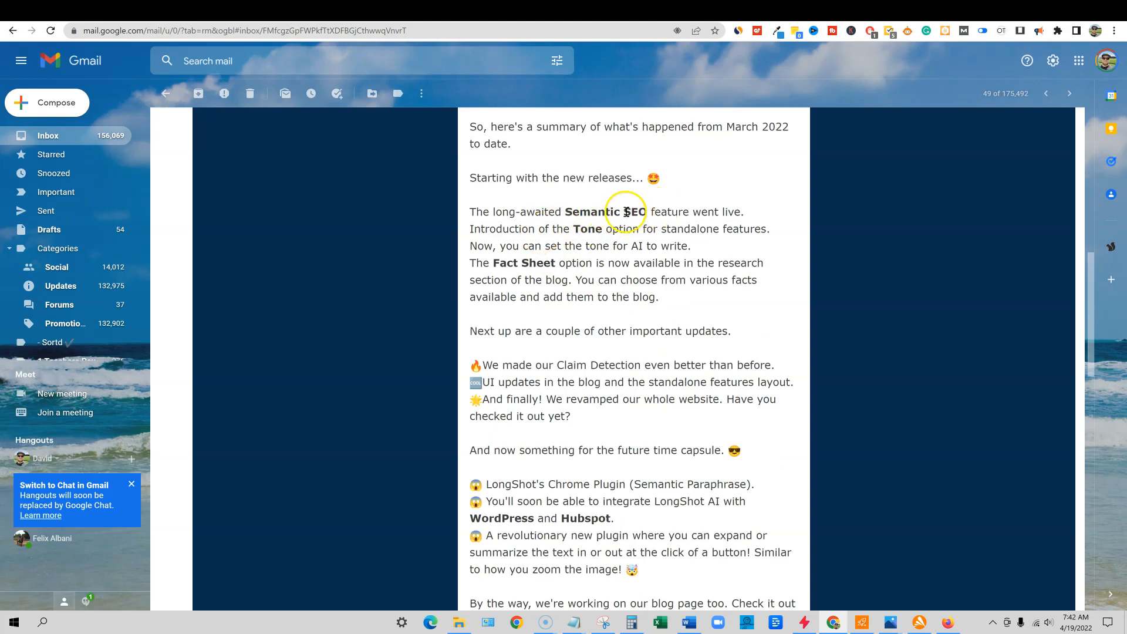
# Highlight the Semantic SEO line and the Fact Sheet paragraph in the newsletter while reading the new releases
pyautogui.click(475, 213)
pyautogui.moveTo(475, 213); pyautogui.dragTo(752, 213)
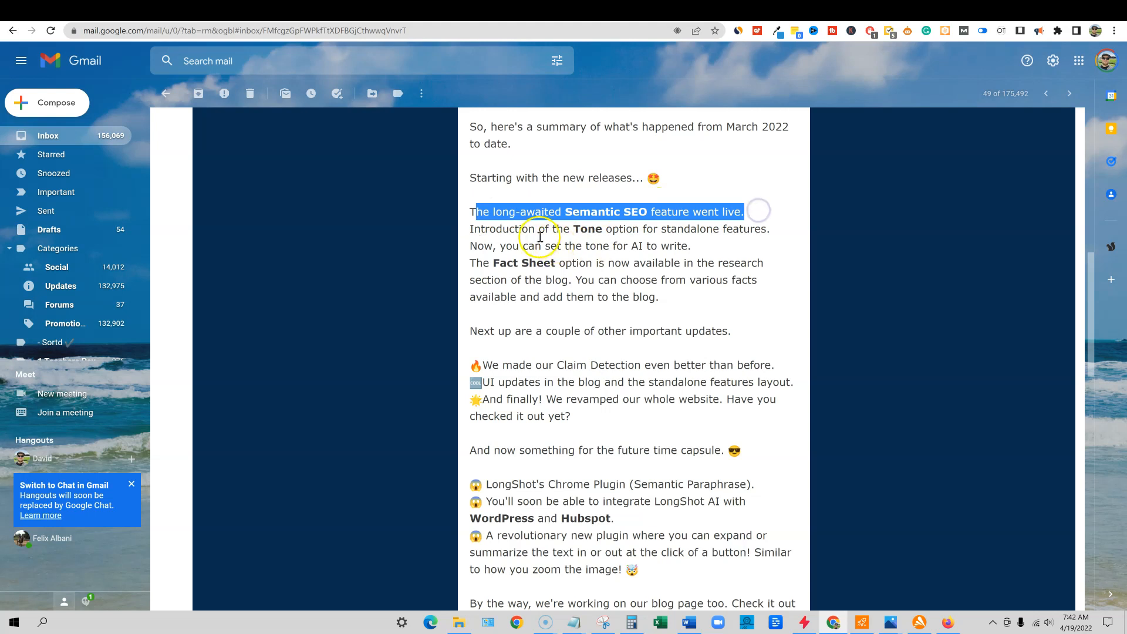
pyautogui.click(477, 229)
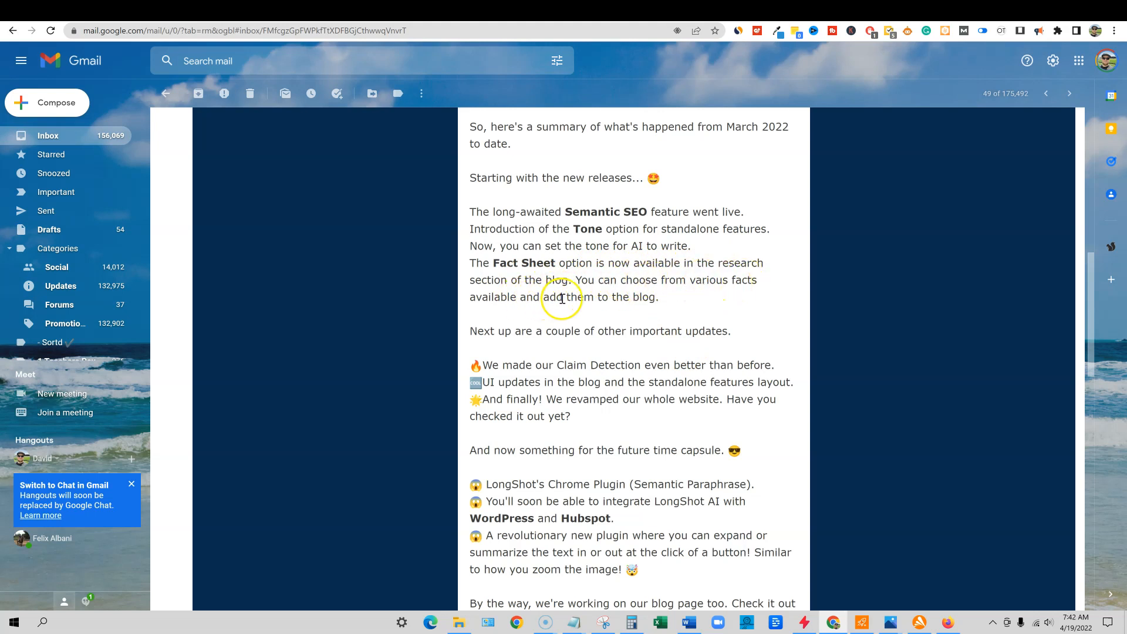
pyautogui.moveTo(660, 297); pyautogui.dragTo(474, 265)
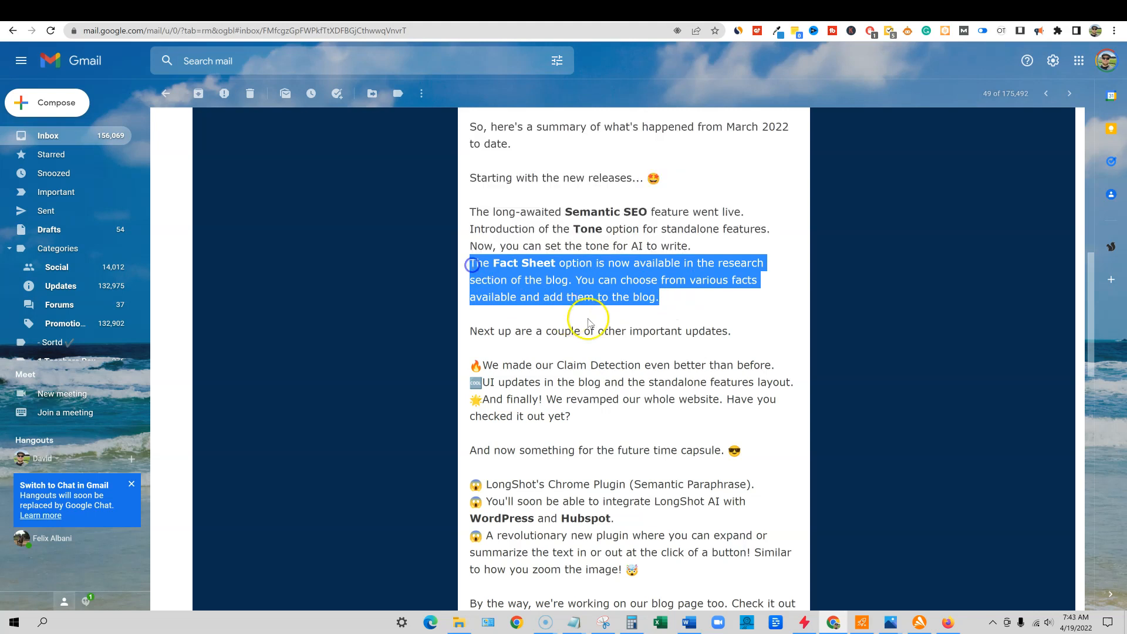
pyautogui.click(670, 294)
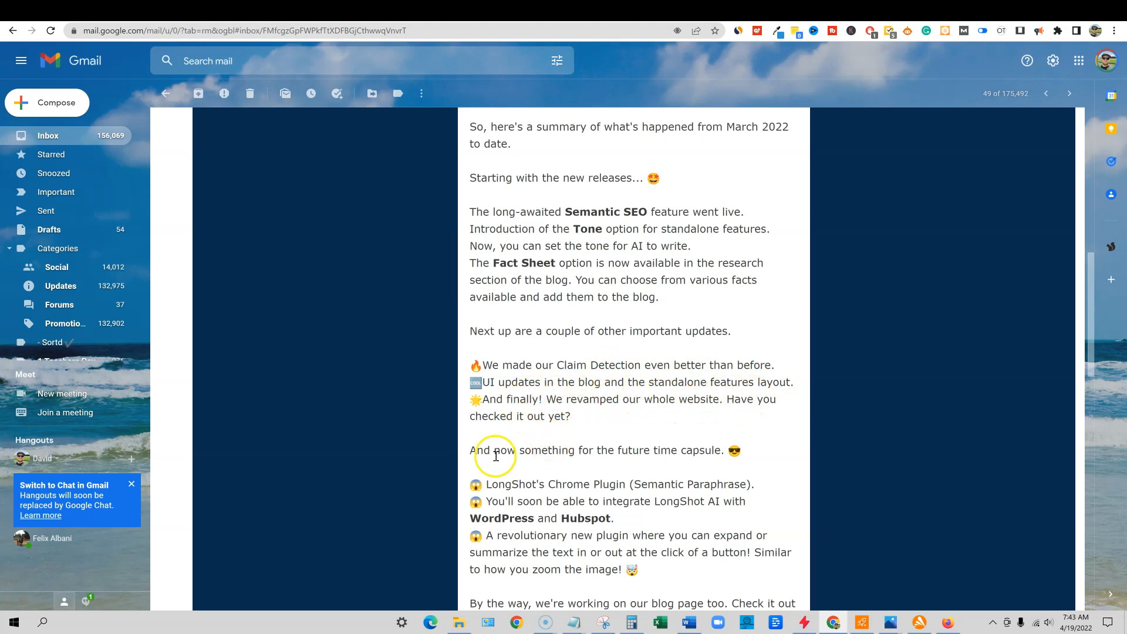
# Read the newsletter's section on upcoming features, including the Chrome plugin and the WordPress and Hubspot integrations
pyautogui.scroll(-1, 519, 455)
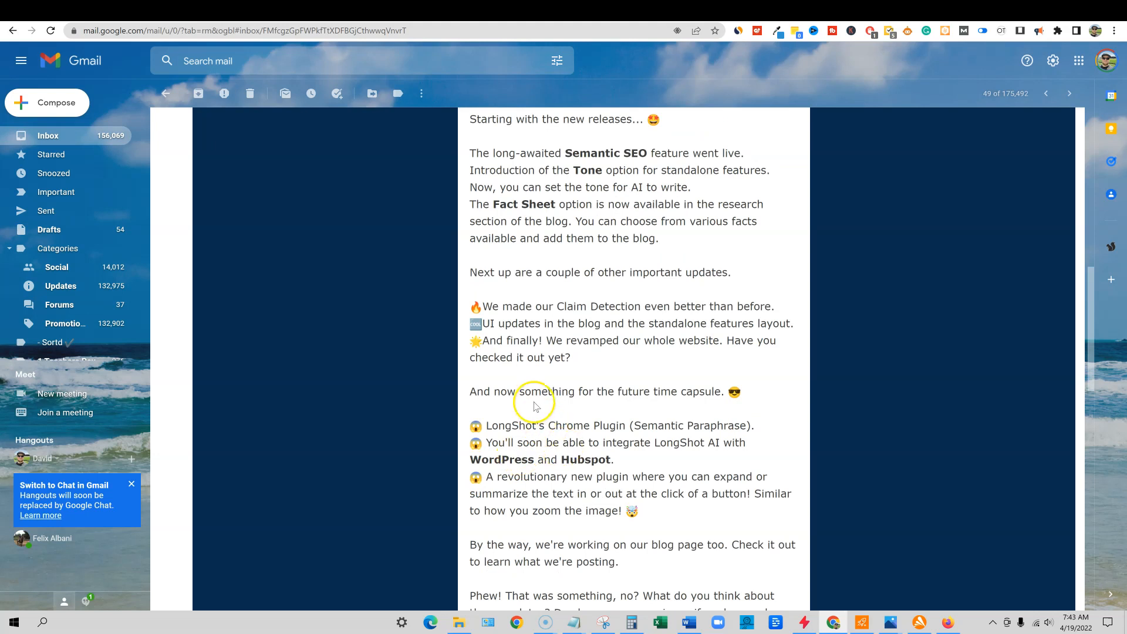
pyautogui.scroll(-1, 552, 421)
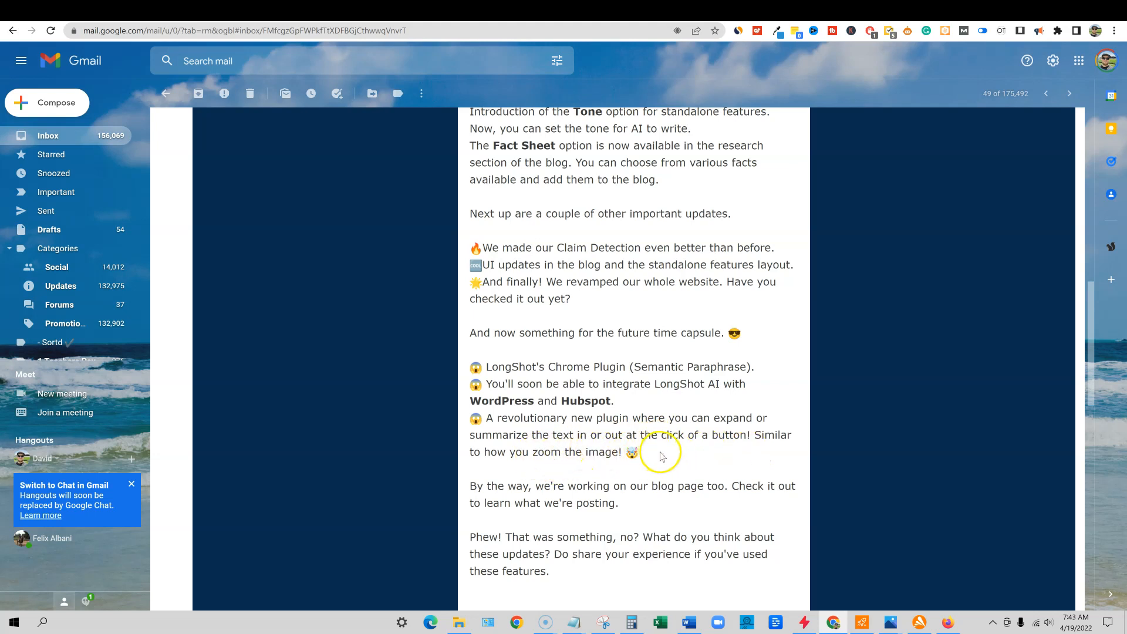
pyautogui.scroll(1, 664, 439)
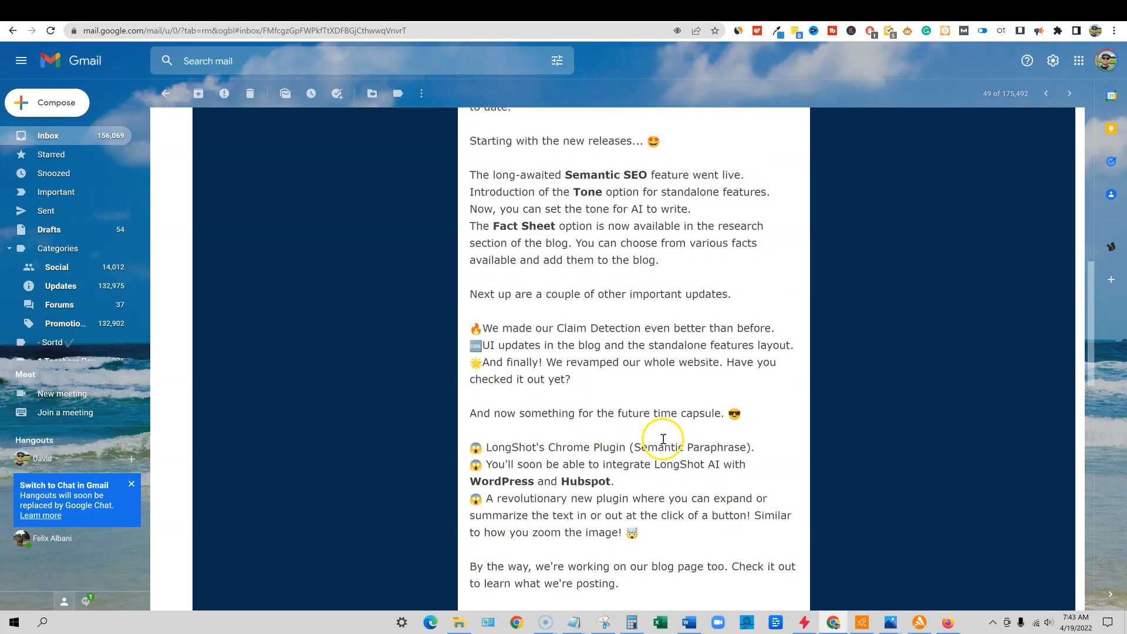
pyautogui.scroll(1, 663, 439)
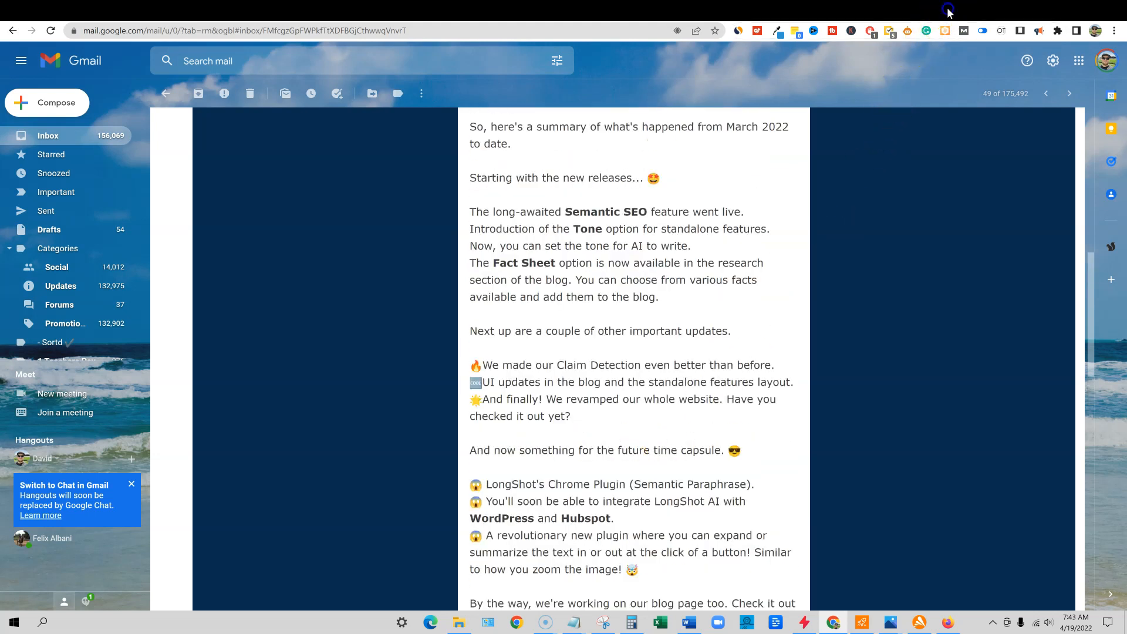
# Return to the LongShot website, open its features page and look through the feature cards
pyautogui.click(949, 13)
pyautogui.click(792, 70)
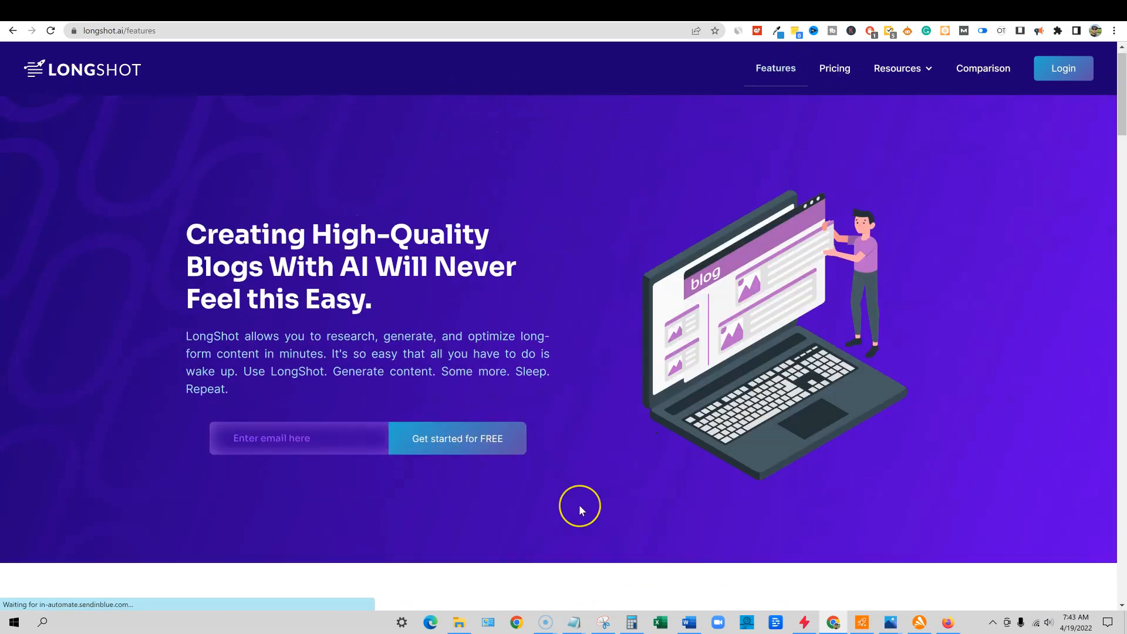
pyautogui.scroll(-20, 580, 506)
pyautogui.scroll(-3, 580, 507)
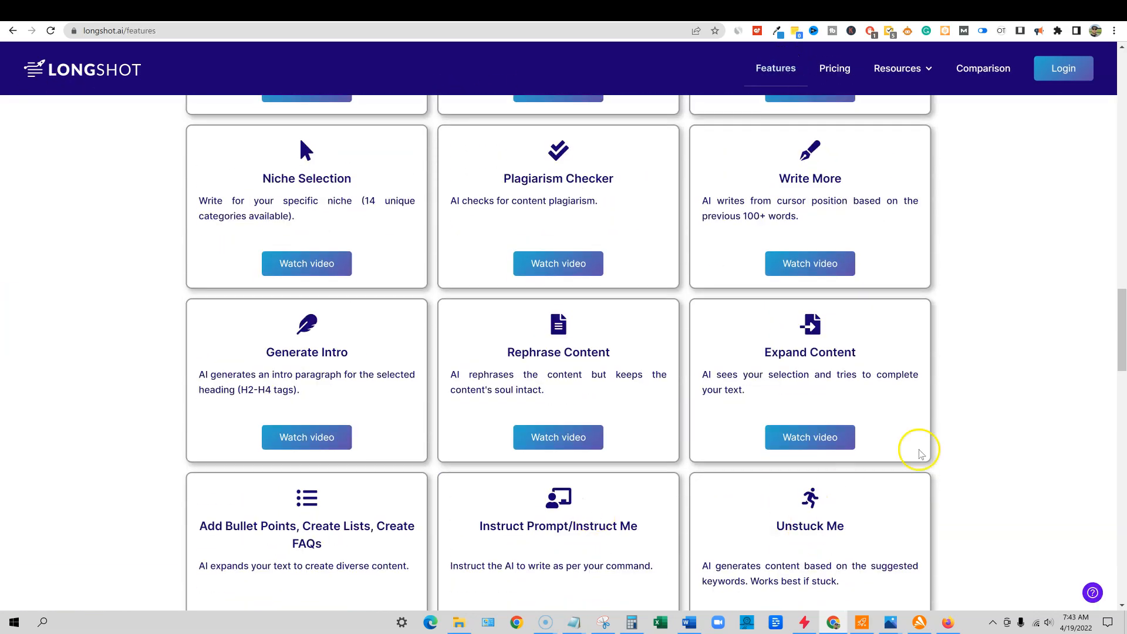
pyautogui.moveTo(1118, 327); pyautogui.dragTo(1100, 558)
pyautogui.click(1101, 557)
# Open the LongShot home page and look over its product sections, including Swiss Army Knife for SEO
pyautogui.click(40, 68)
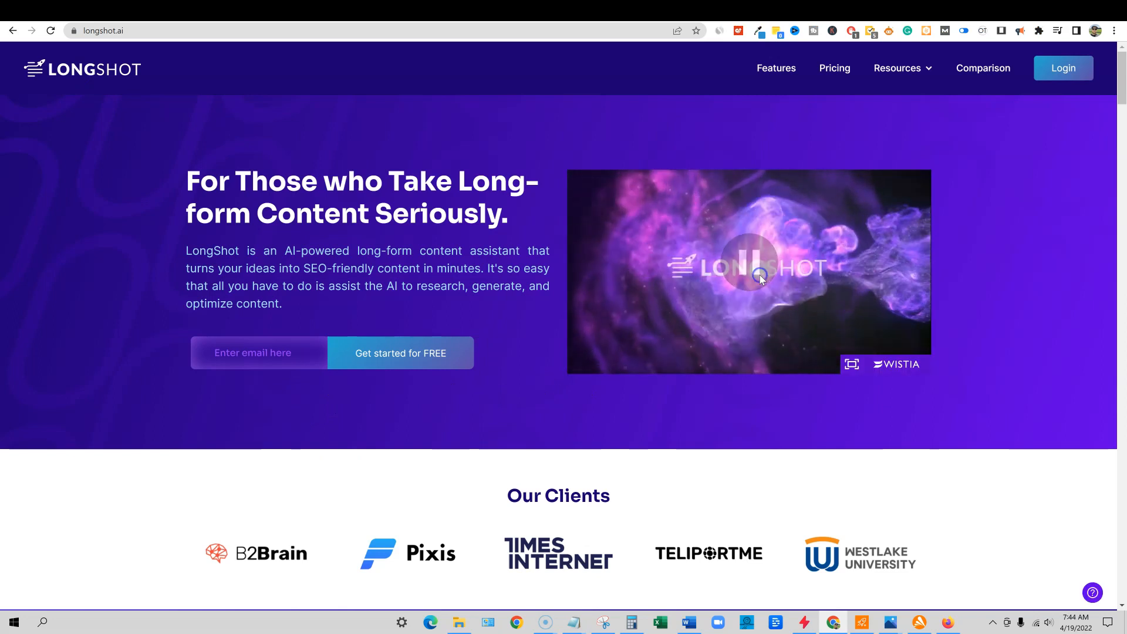
pyautogui.scroll(-10, 718, 488)
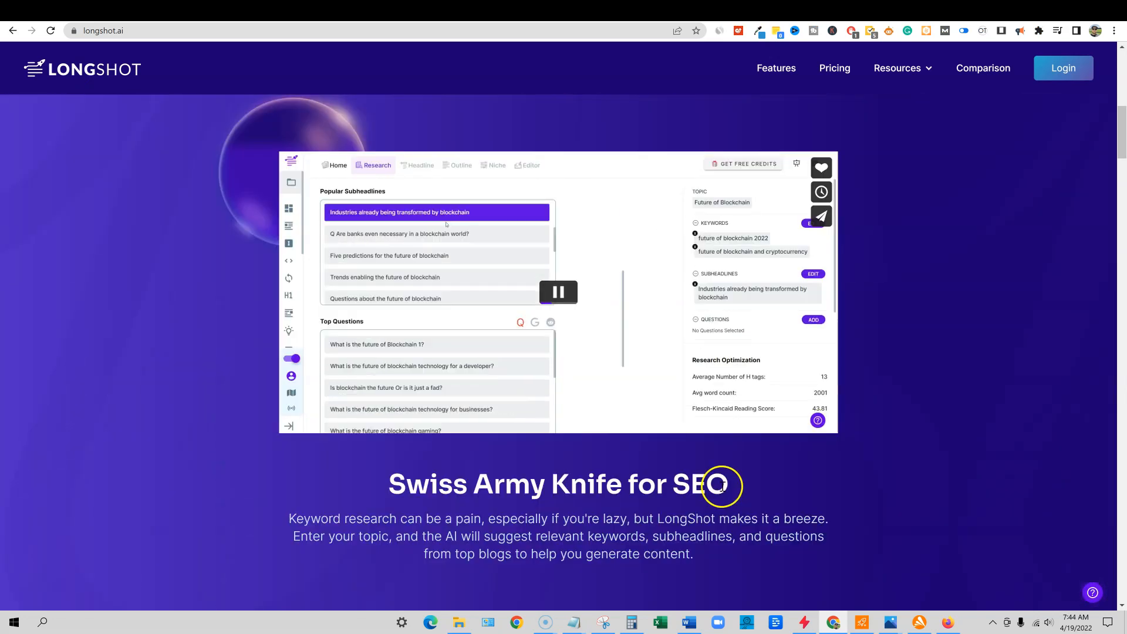
pyautogui.scroll(-15, 721, 490)
pyautogui.scroll(6, 724, 488)
pyautogui.scroll(12, 724, 487)
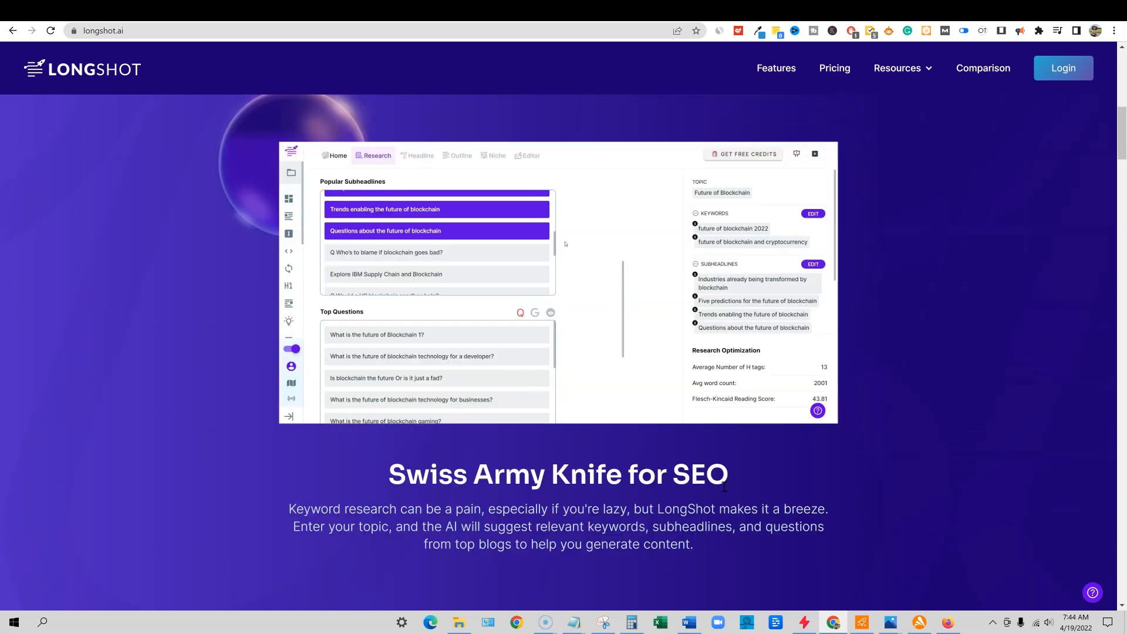
pyautogui.scroll(3, 1004, 192)
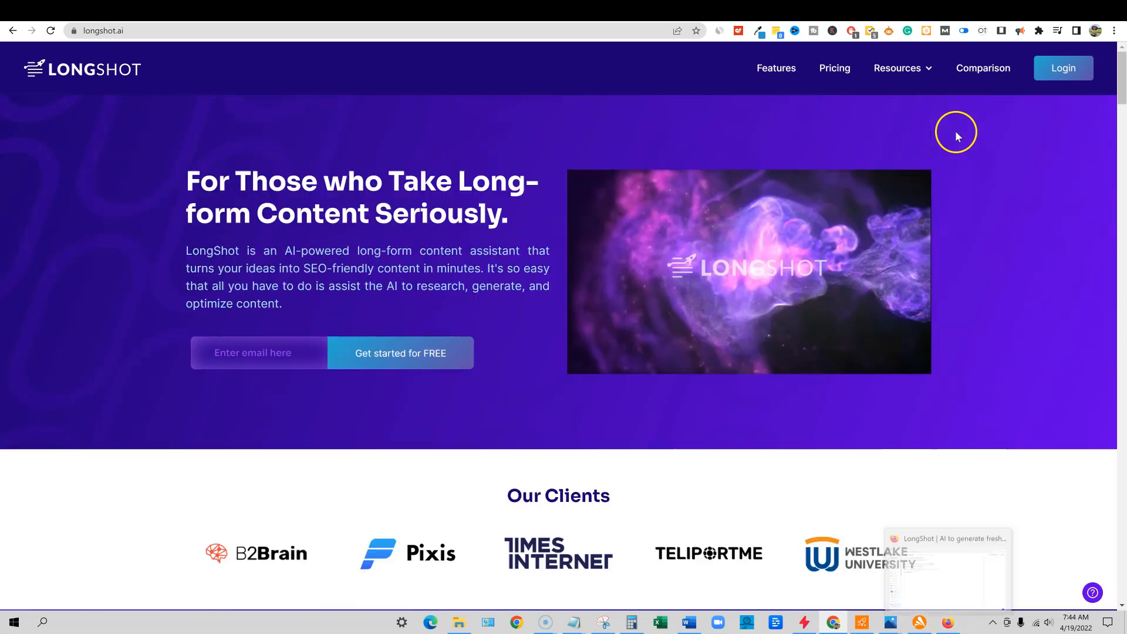
# Switch to RankIQ and open its keyword research library
pyautogui.click(918, 11)
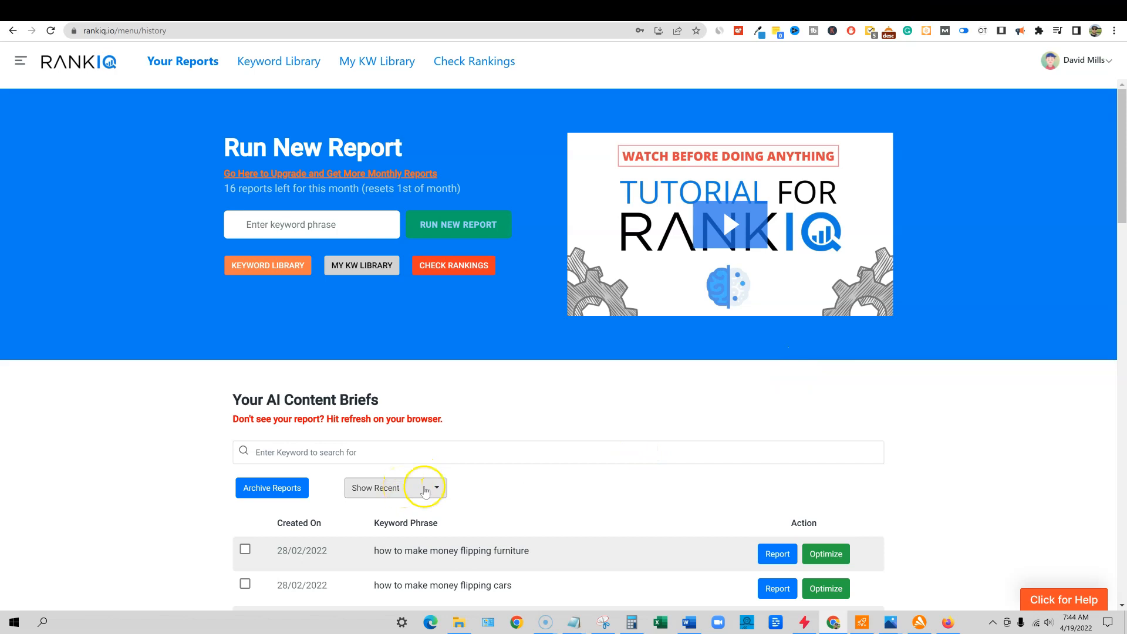
pyautogui.scroll(-3, 391, 457)
pyautogui.scroll(3, 423, 434)
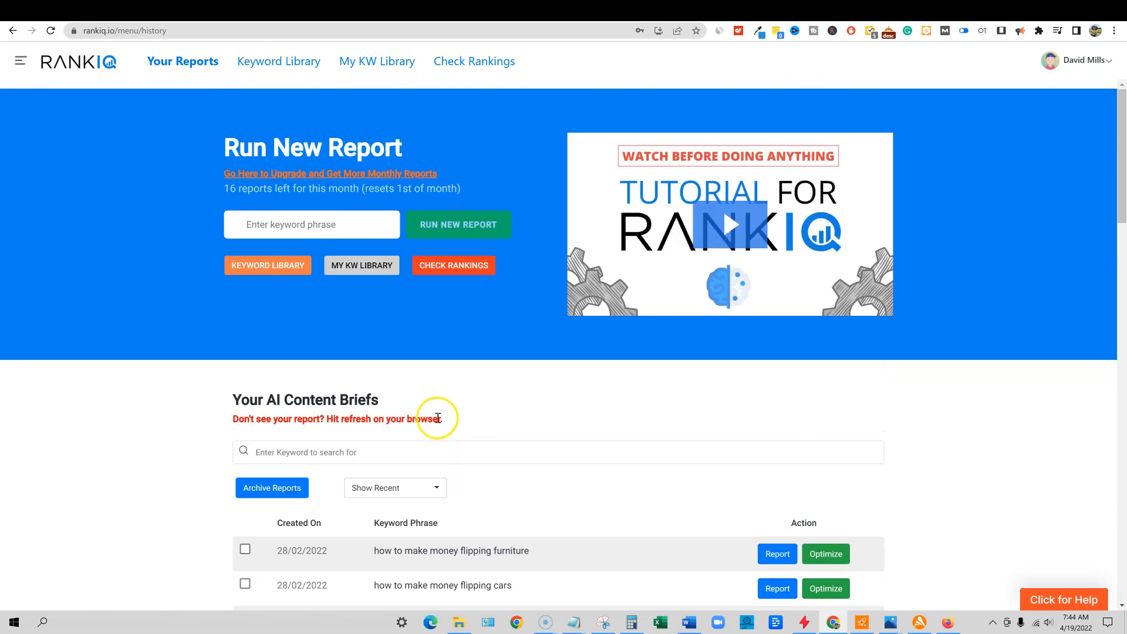
pyautogui.click(275, 61)
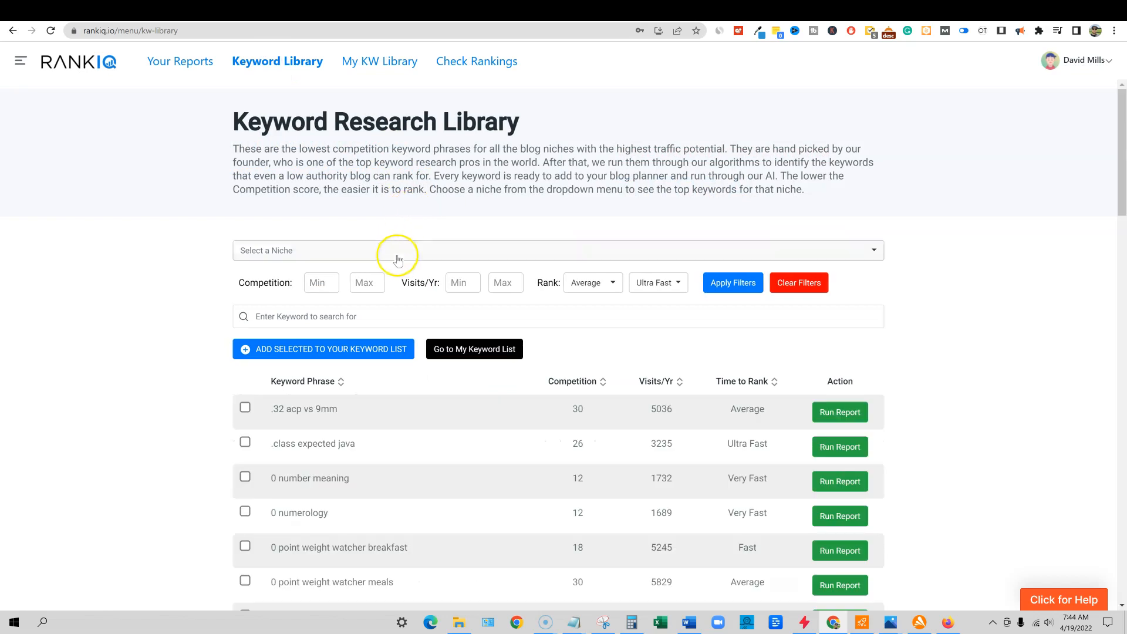
# Filter the keyword research library by the niche Mindset: Goals
pyautogui.click(387, 252)
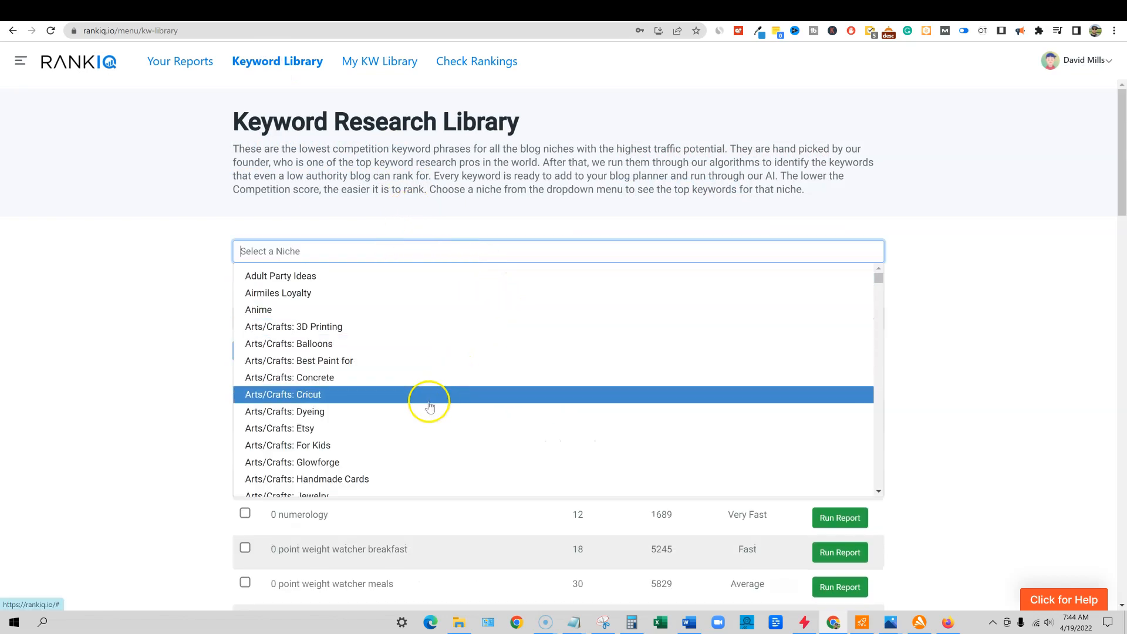
pyautogui.scroll(-15, 423, 408)
pyautogui.scroll(-8, 392, 417)
pyautogui.scroll(-20, 382, 389)
pyautogui.scroll(-20, 380, 389)
pyautogui.scroll(-8, 382, 389)
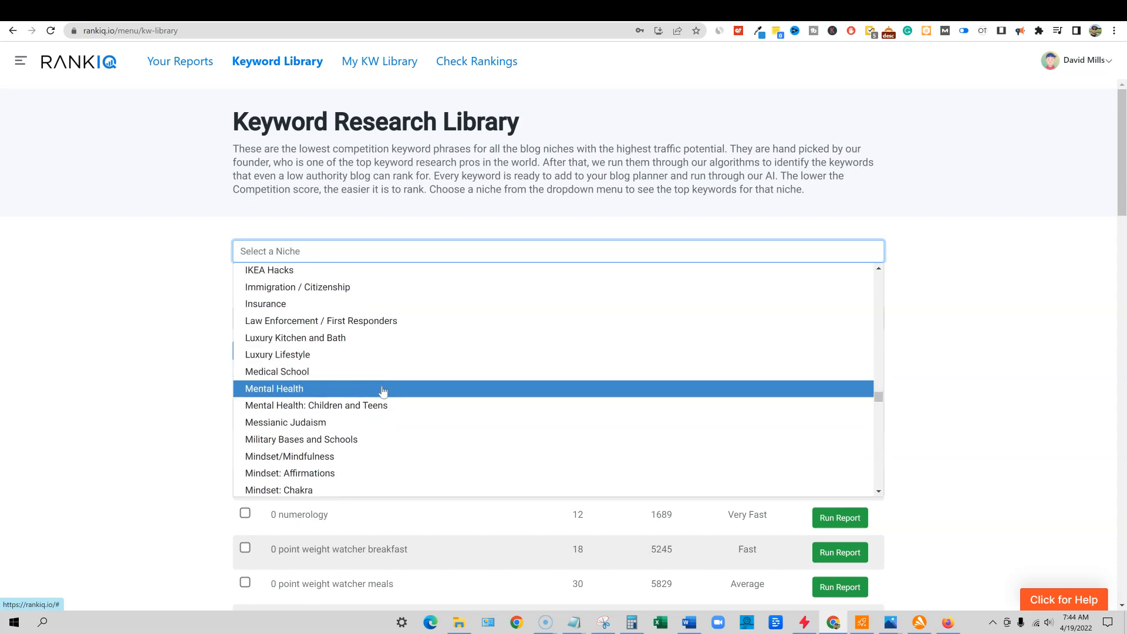
pyautogui.click(375, 377)
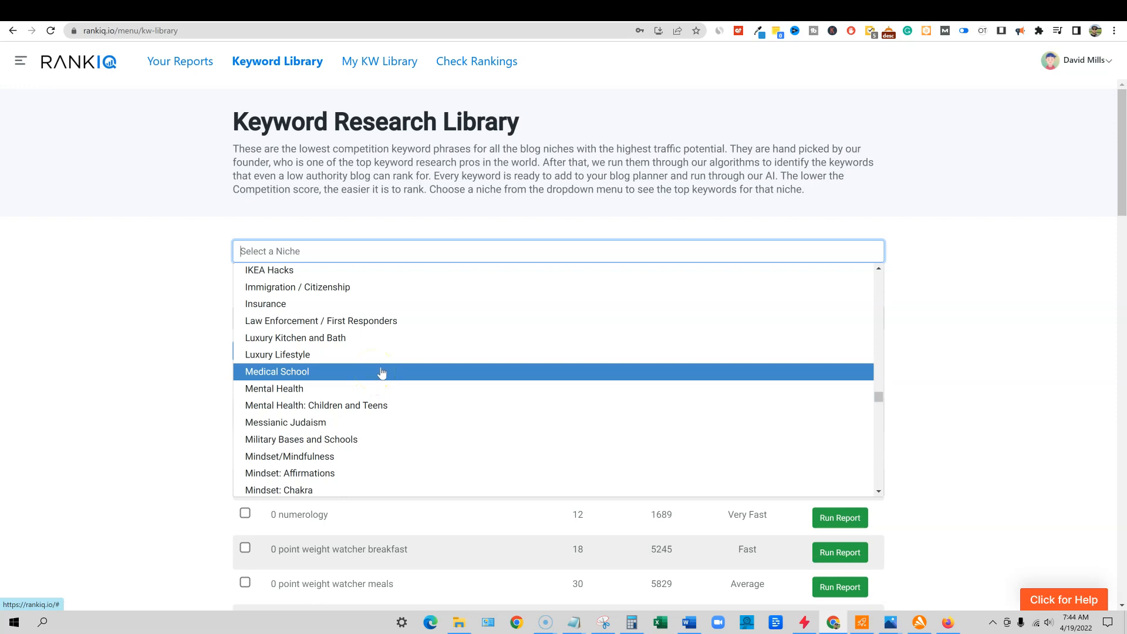
pyautogui.scroll(-1, 382, 373)
pyautogui.click(357, 336)
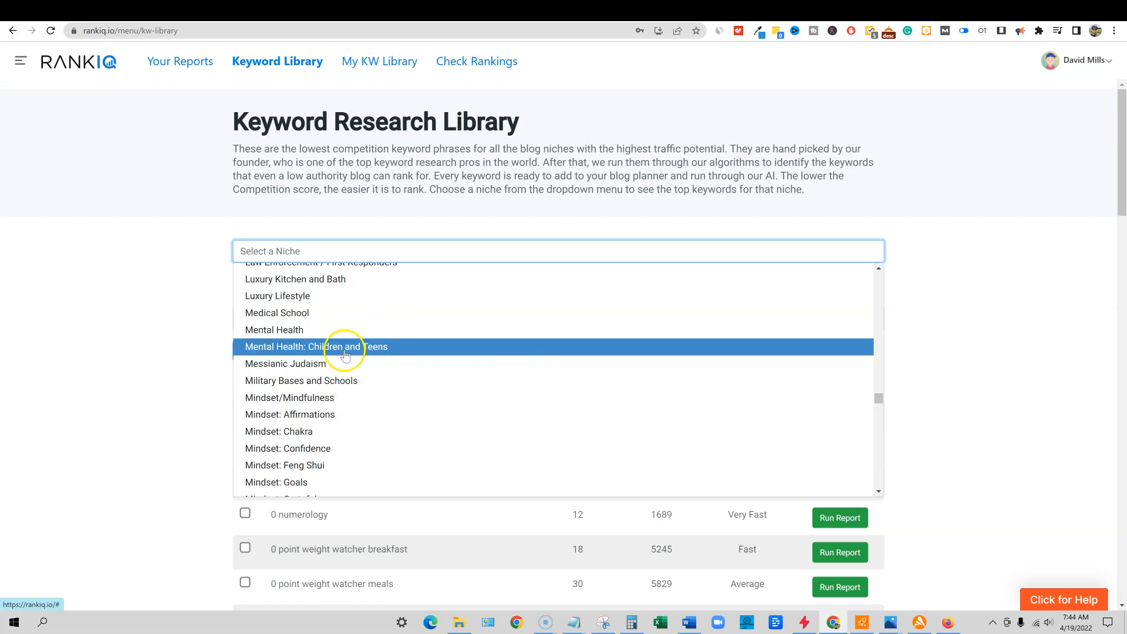
pyautogui.scroll(-1, 329, 402)
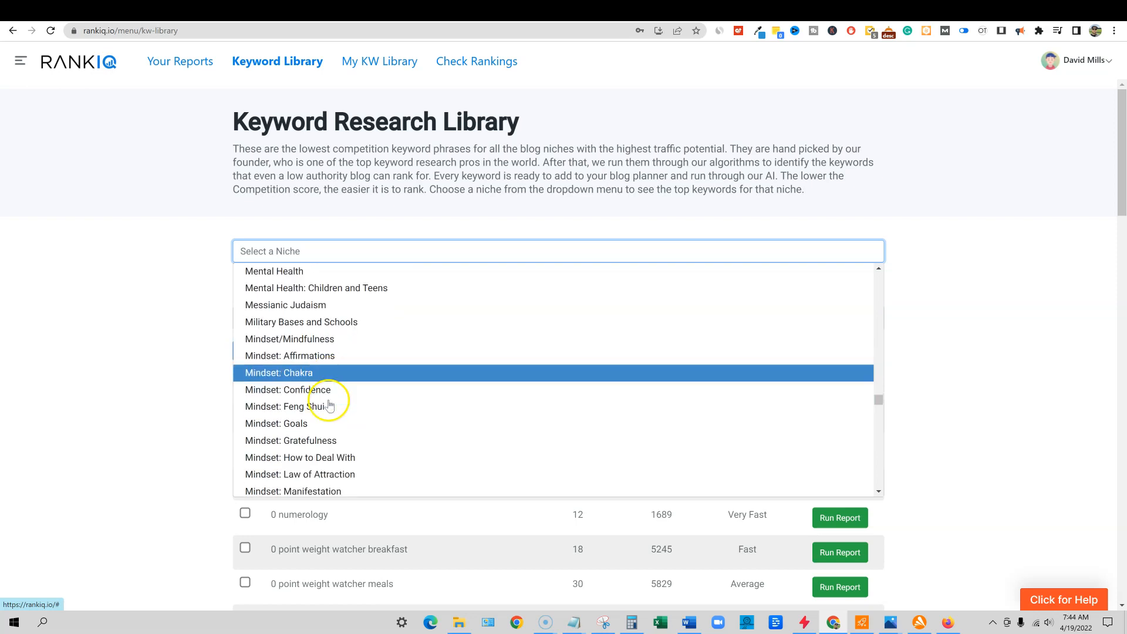
pyautogui.click(308, 424)
# Select the keyword phrase "benefits of goal setting" in the results and add it to the keyword list
pyautogui.scroll(-2, 446, 437)
pyautogui.scroll(-3, 441, 444)
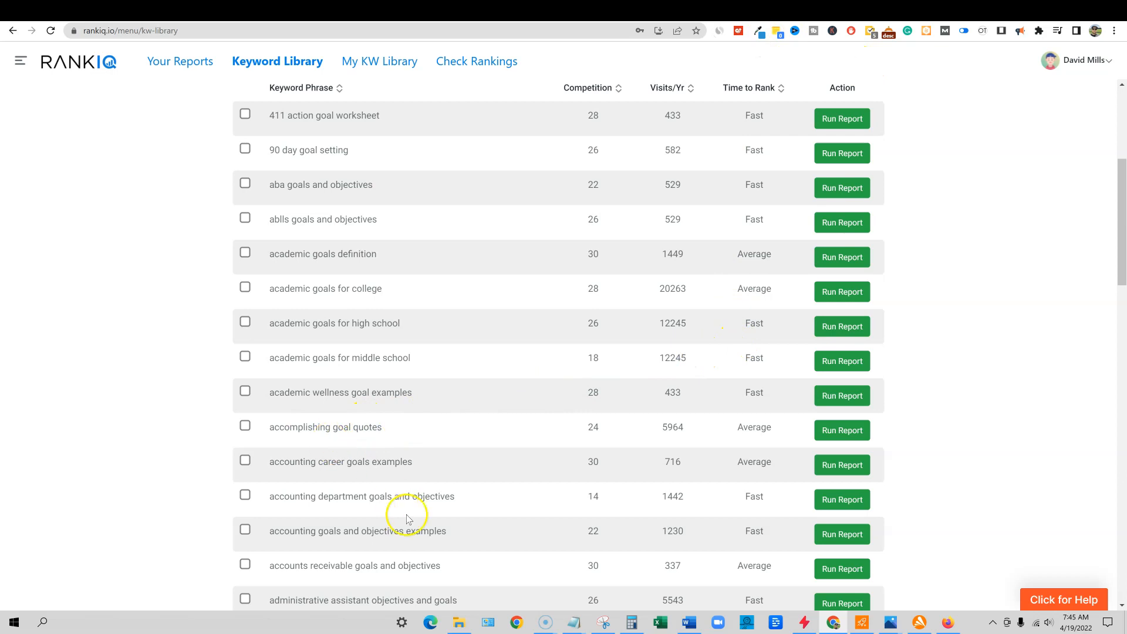
pyautogui.scroll(-1, 410, 390)
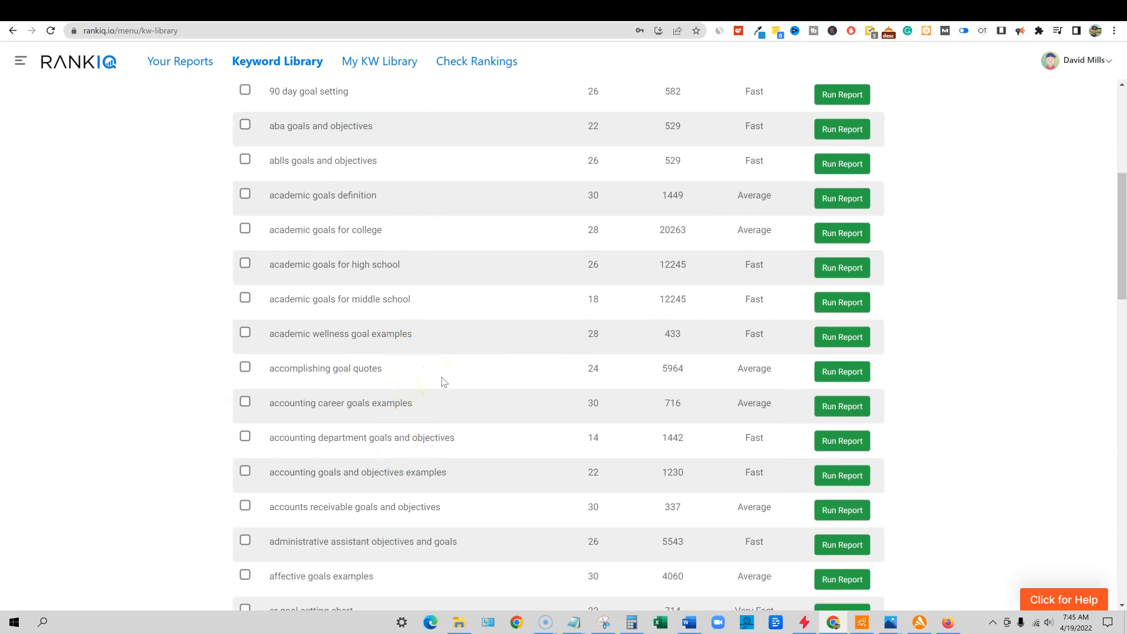
pyautogui.scroll(-2, 447, 379)
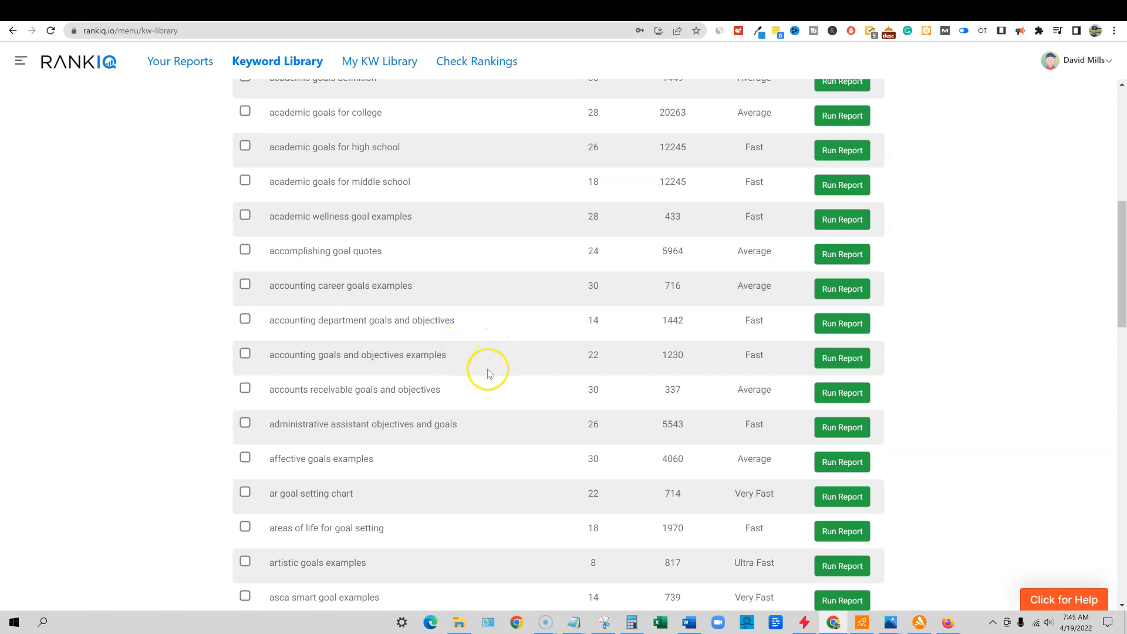
pyautogui.scroll(-8, 292, 301)
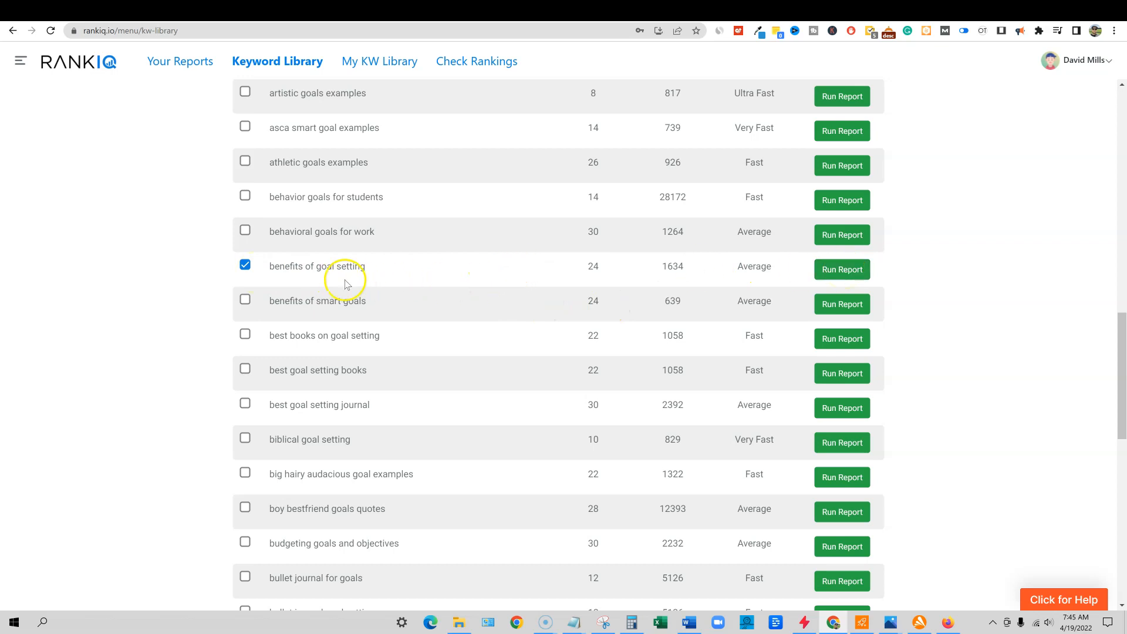
pyautogui.scroll(4, 582, 282)
pyautogui.scroll(10, 580, 286)
pyautogui.click(334, 231)
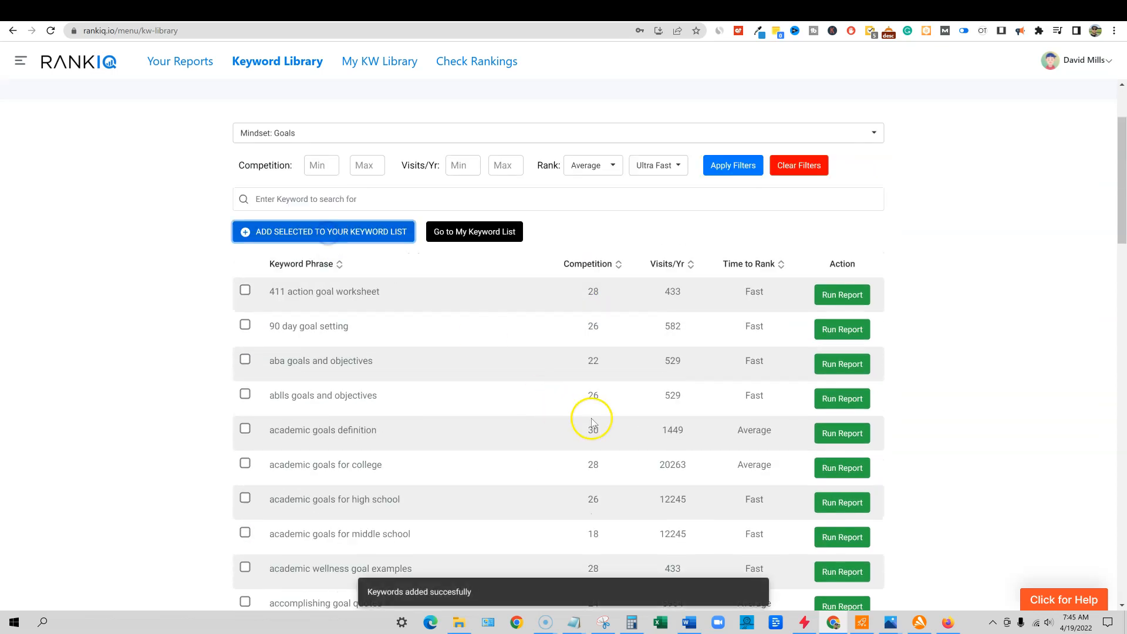
# Run a RankIQ report for the keyword phrase "benefits of goal setting"
pyautogui.scroll(-11, 591, 415)
pyautogui.scroll(-1, 593, 418)
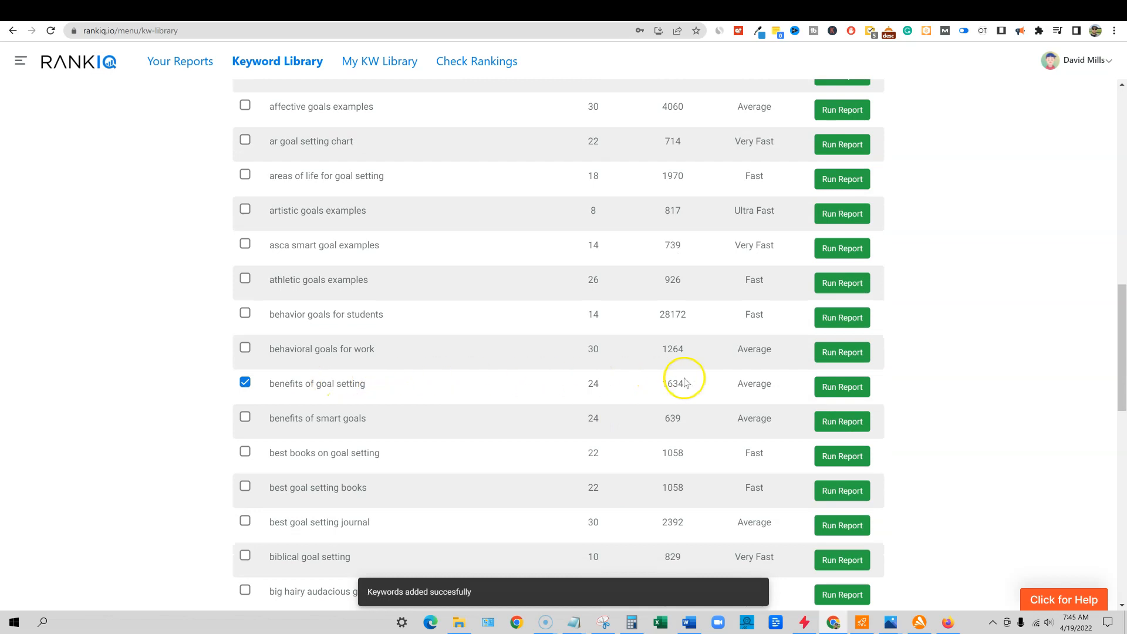
pyautogui.click(849, 389)
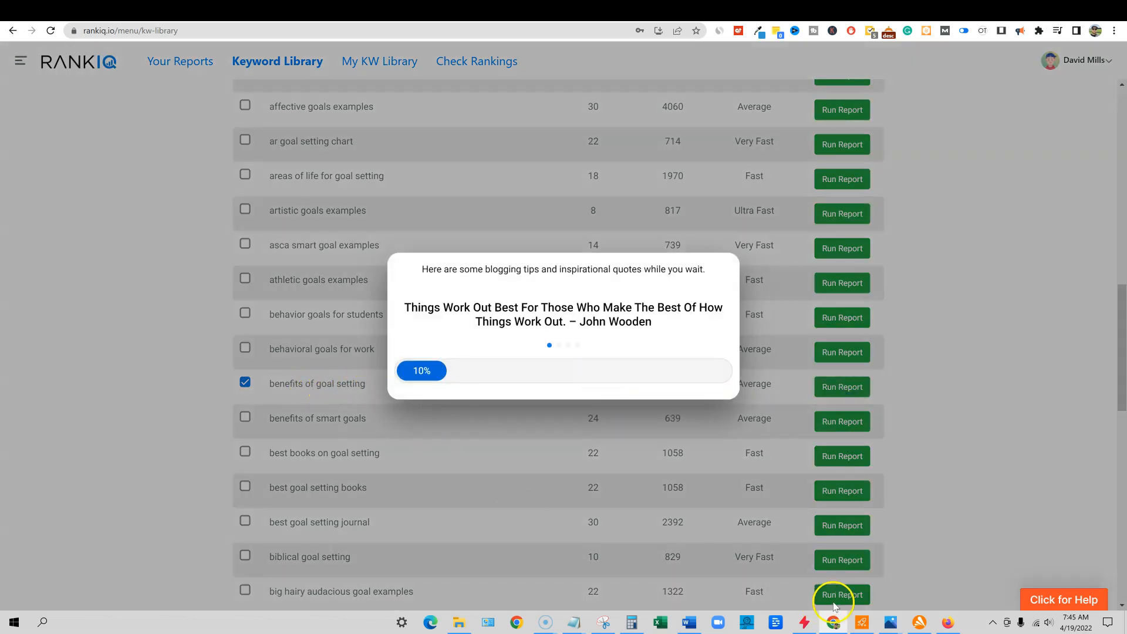
# Switch to the LongShot app, look through the feature choices from Instruct Prompt onward, and open the Sales Email feature
pyautogui.click(948, 622)
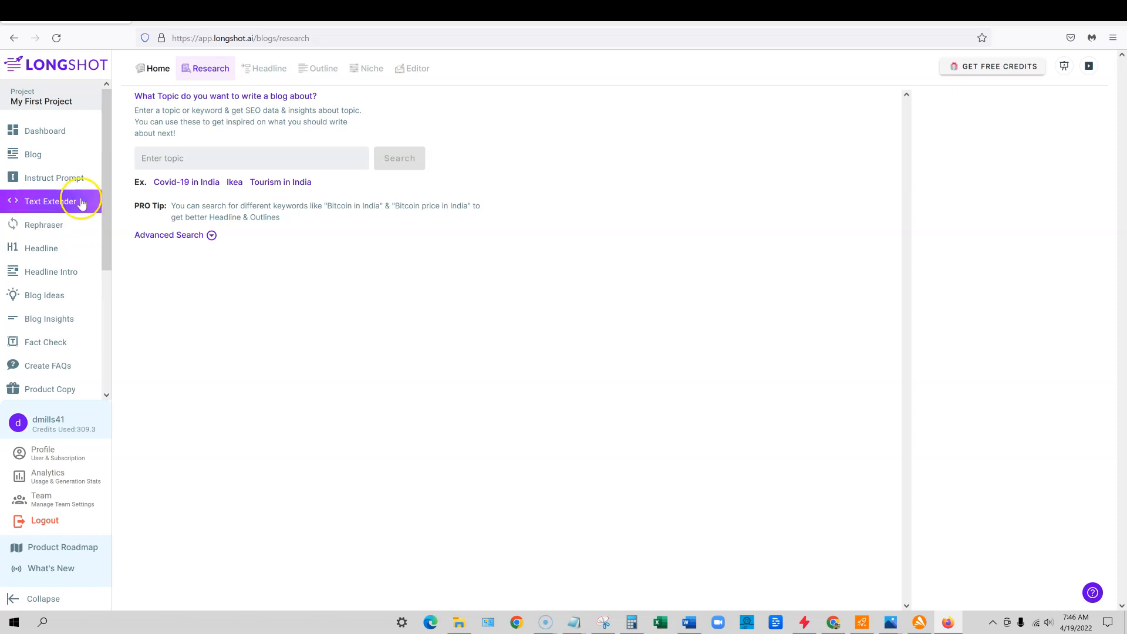
pyautogui.click(66, 187)
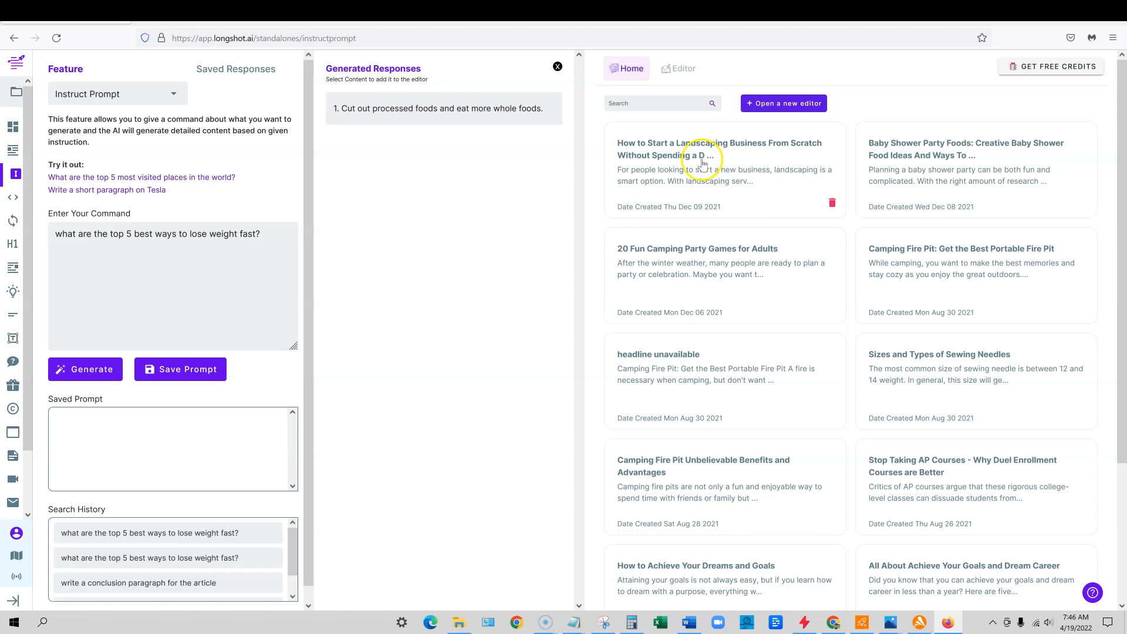
pyautogui.click(173, 94)
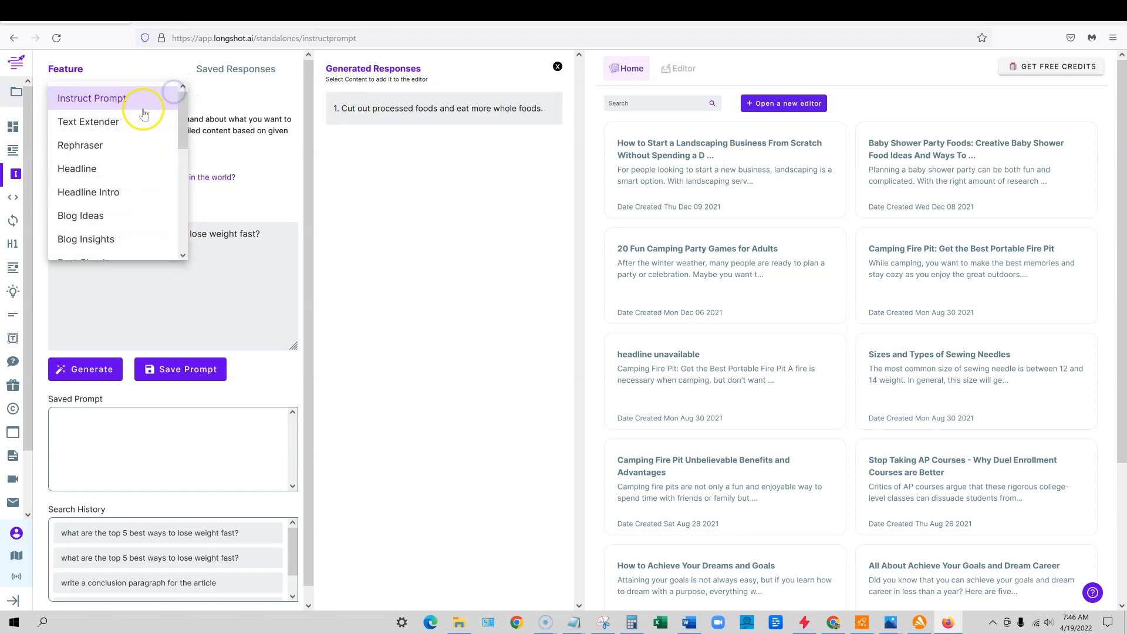
pyautogui.moveTo(185, 111); pyautogui.dragTo(182, 224)
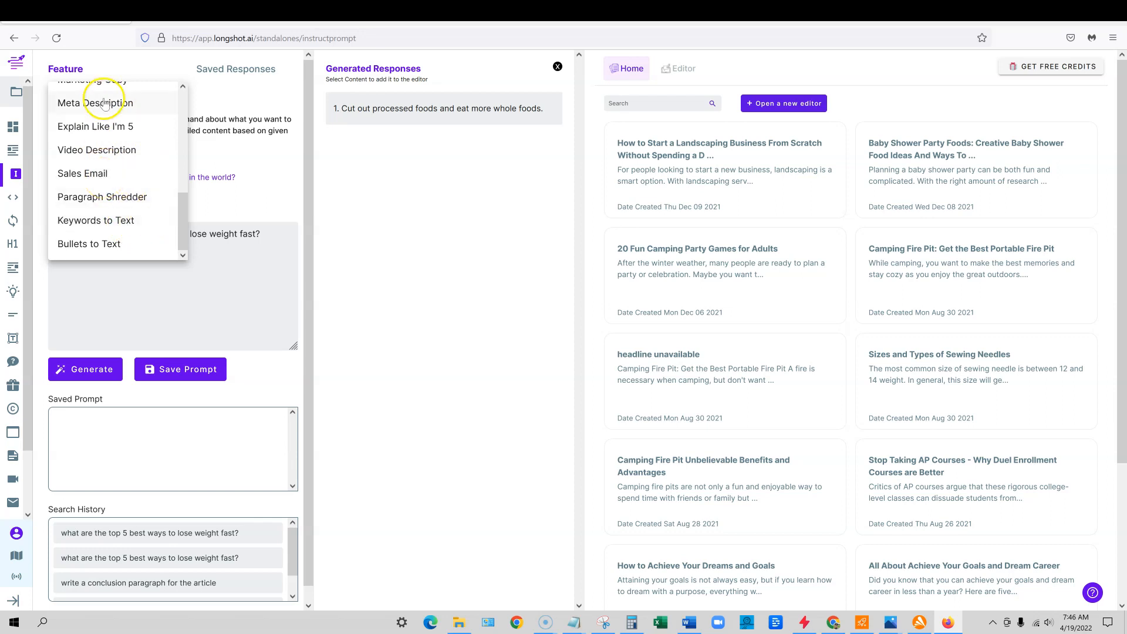
pyautogui.click(93, 173)
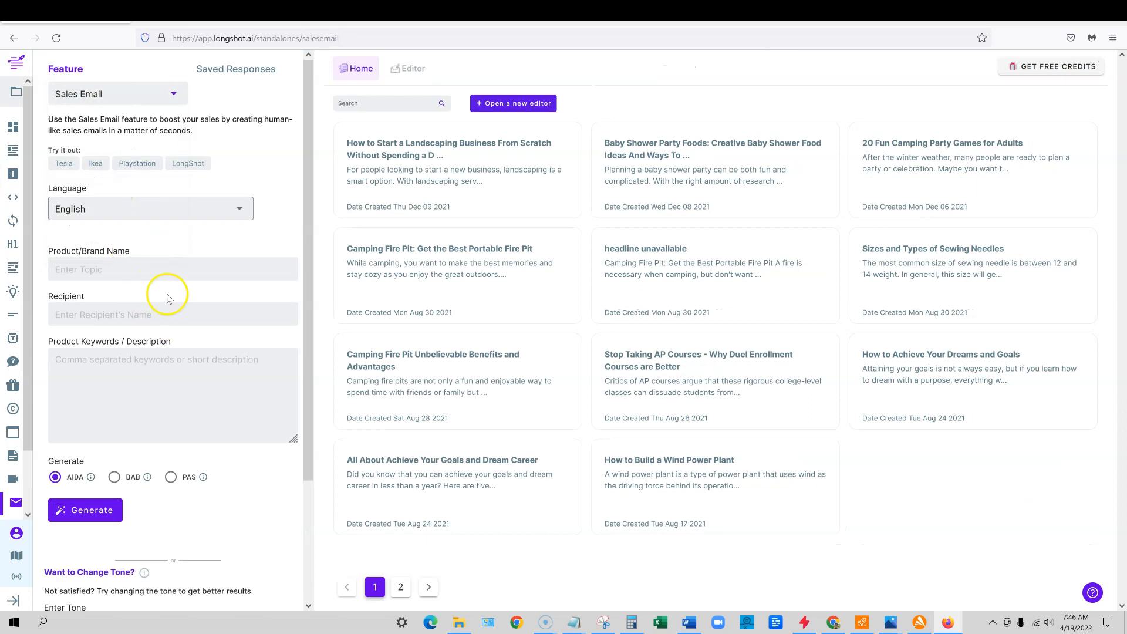
# Return to LongShot's blog section and create a new blog
pyautogui.click(16, 64)
pyautogui.click(36, 153)
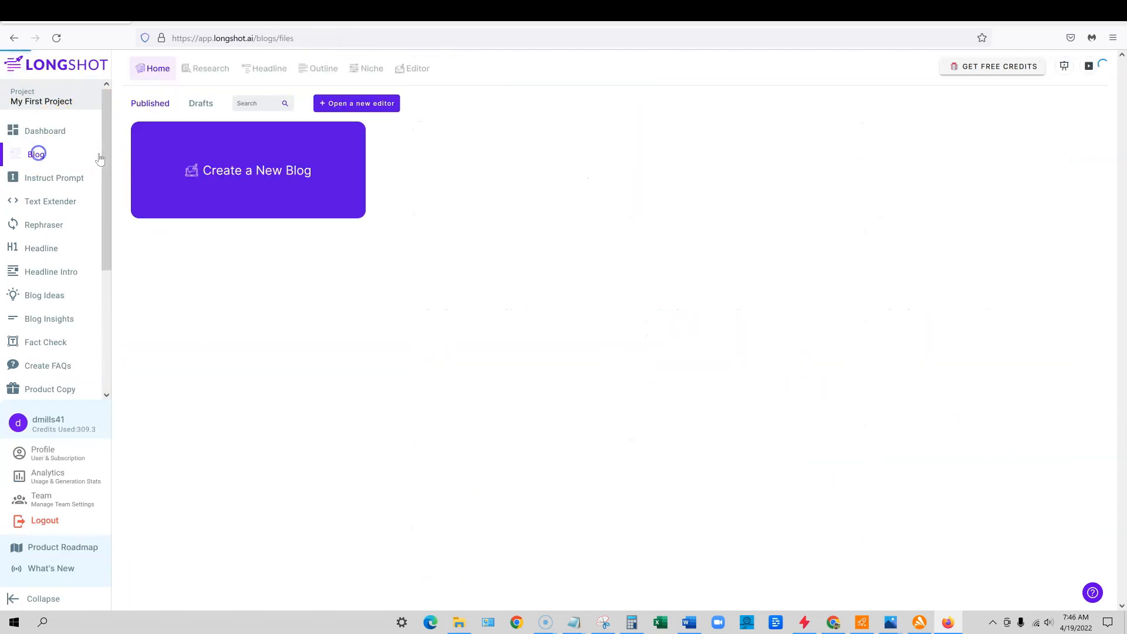
pyautogui.click(252, 175)
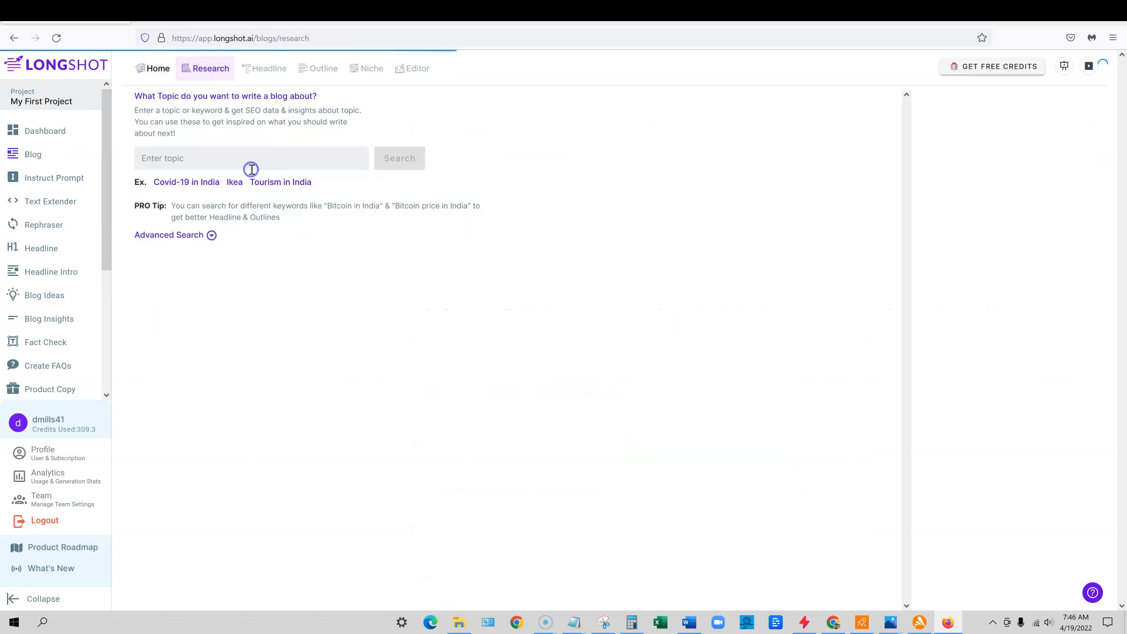
# Copy the phrase "benefits of goal setting" from the RankIQ report into the LongShot blog topic and search for it
pyautogui.click(834, 623)
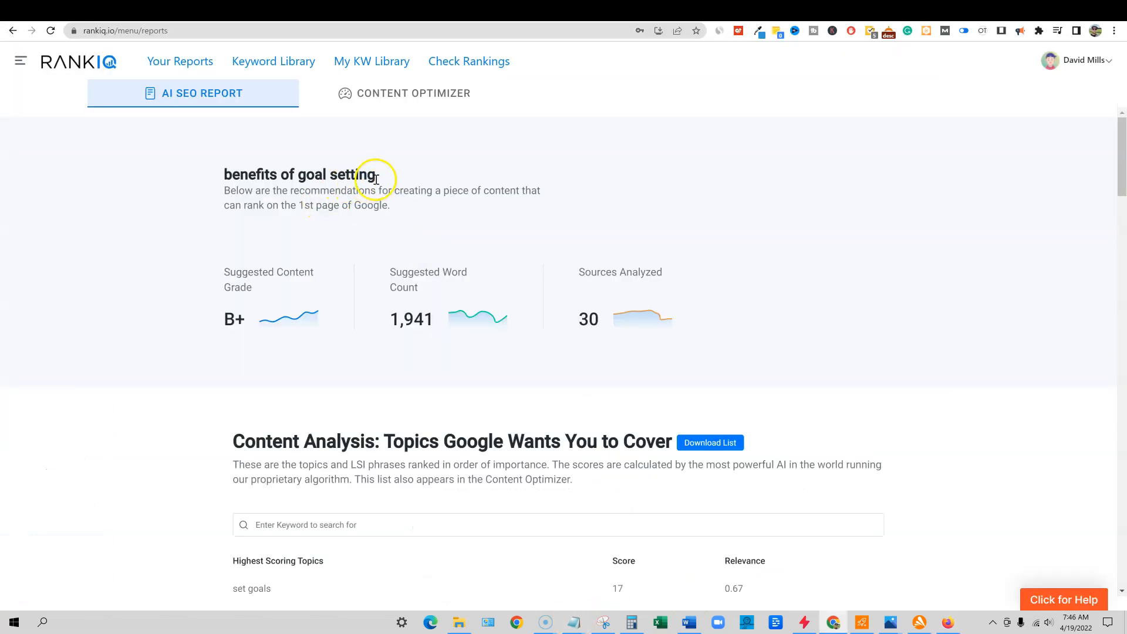
pyautogui.moveTo(387, 174); pyautogui.dragTo(225, 176)
pyautogui.hotkey('ctrl', 'c')
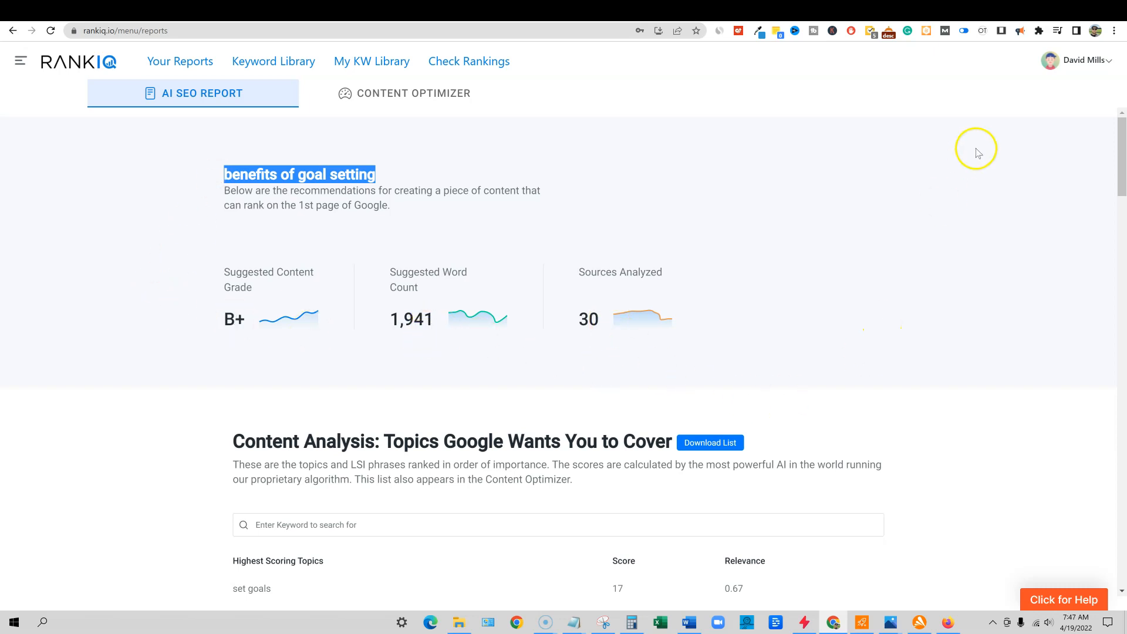
pyautogui.click(948, 622)
pyautogui.click(222, 160)
pyautogui.hotkey('ctrl', 'v')
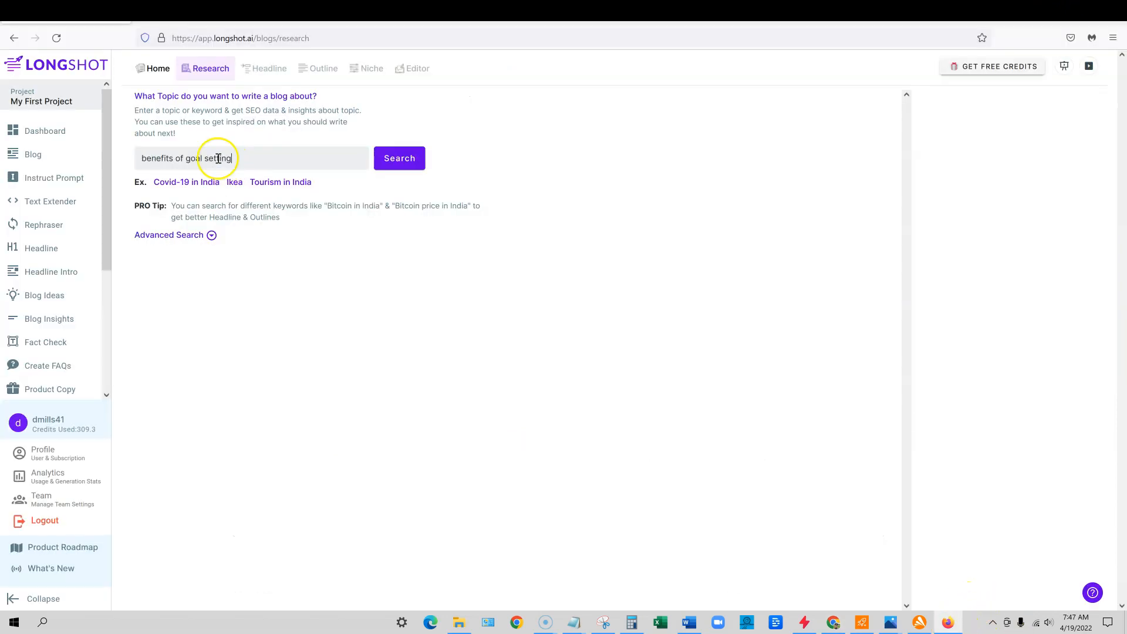
pyautogui.click(400, 158)
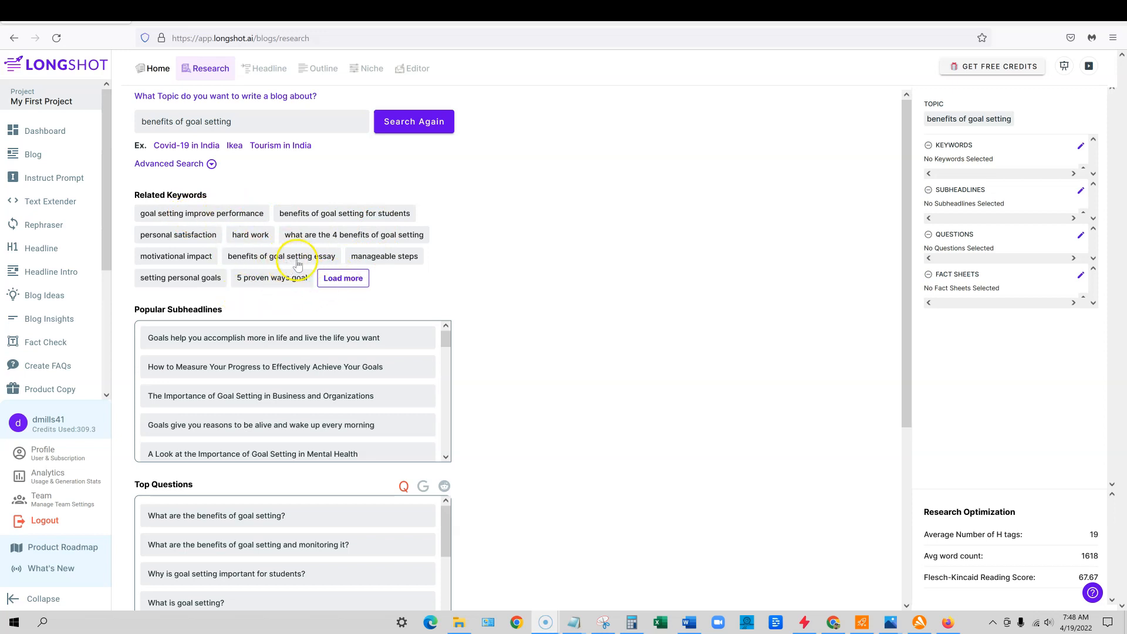
# Select the first four popular subheadlines, from "Goals help you accomplish more in life" through "Goals give you reasons to be alive"
pyautogui.scroll(-3, 293, 284)
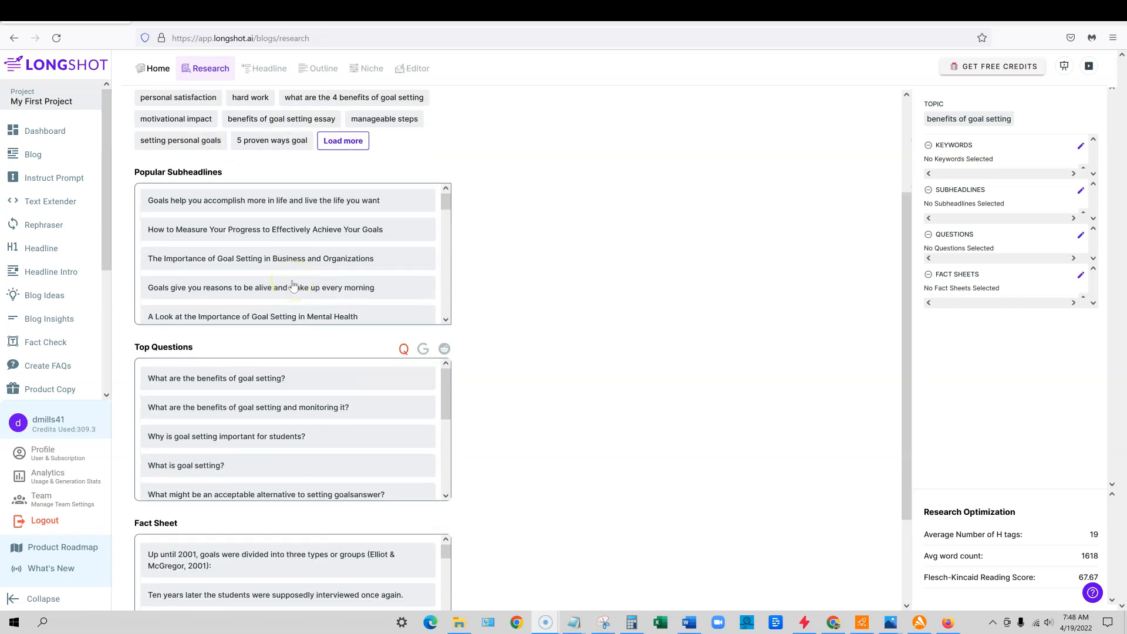
pyautogui.scroll(-2, 293, 285)
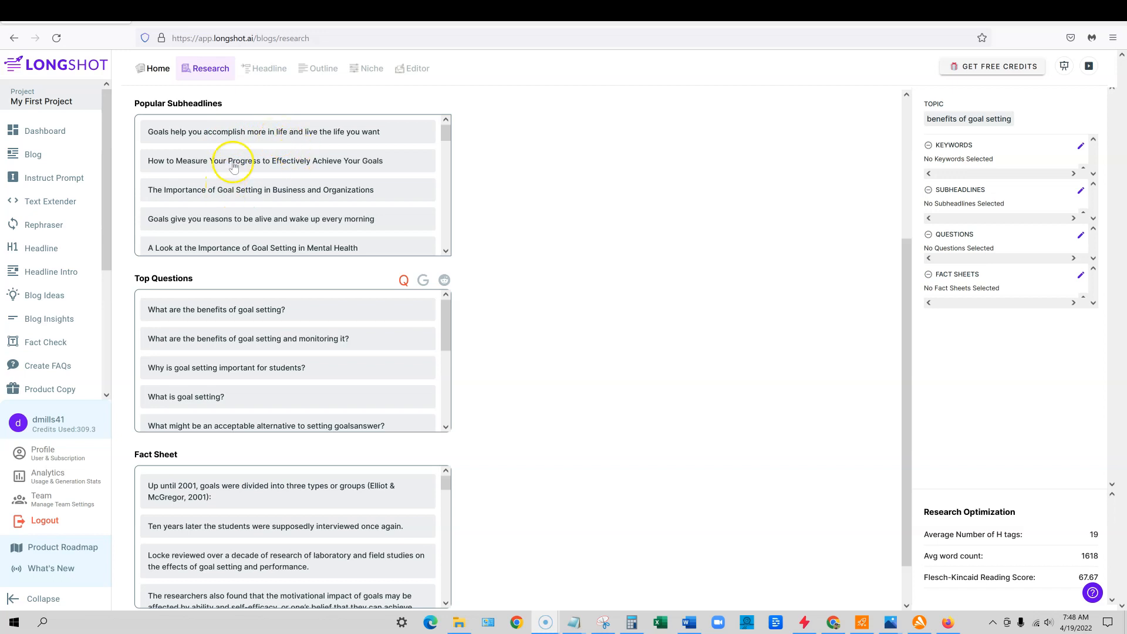
pyautogui.click(273, 133)
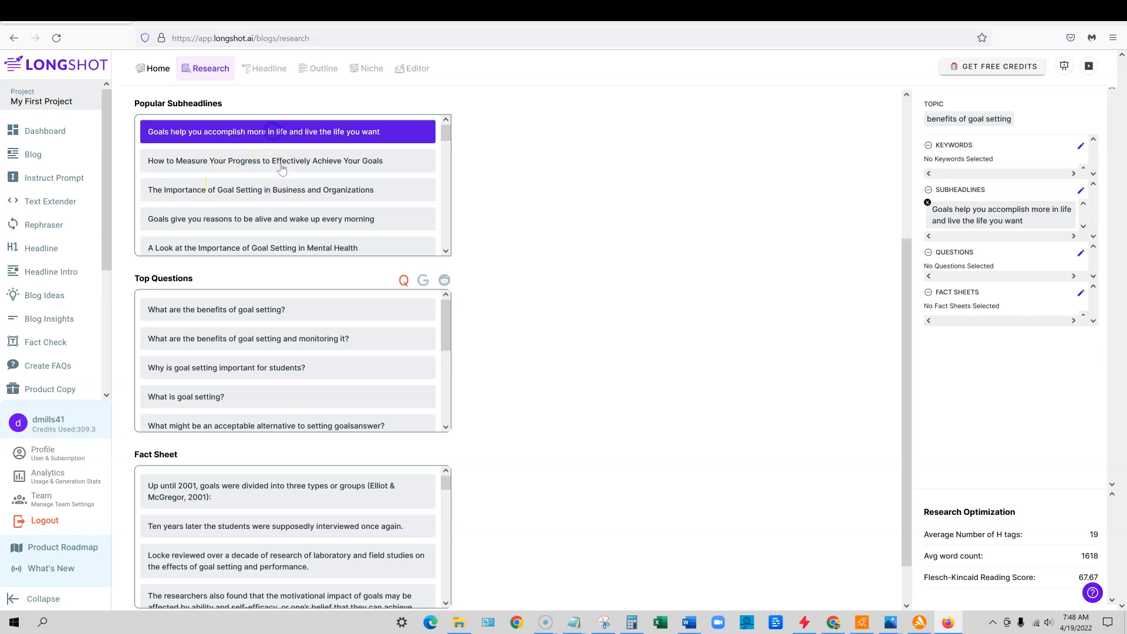
pyautogui.click(282, 167)
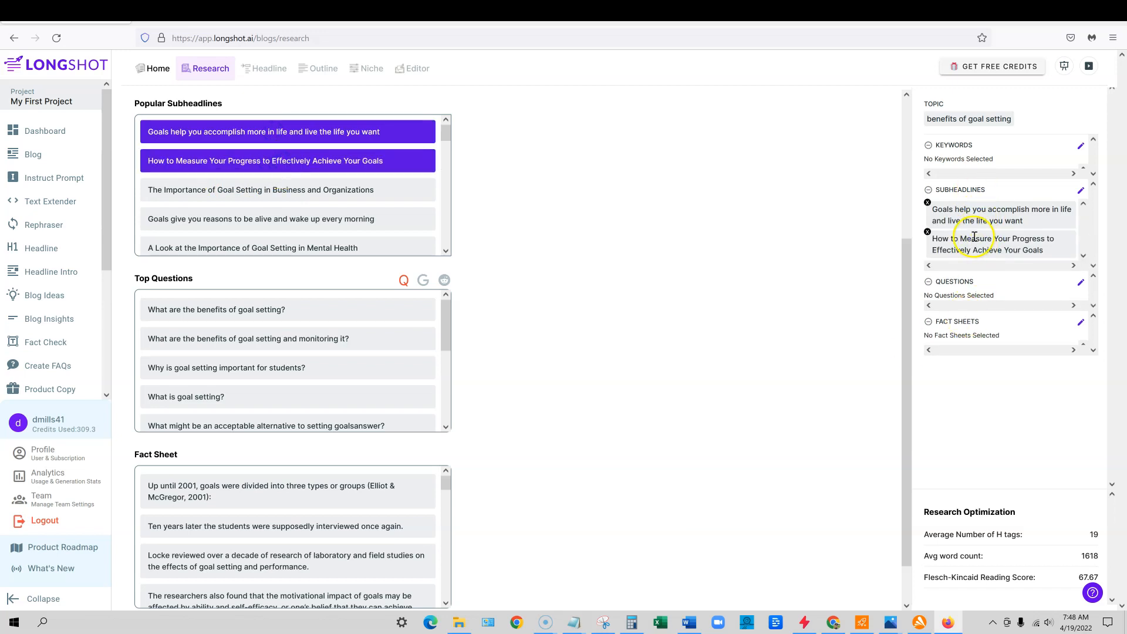
pyautogui.click(276, 189)
pyautogui.click(275, 222)
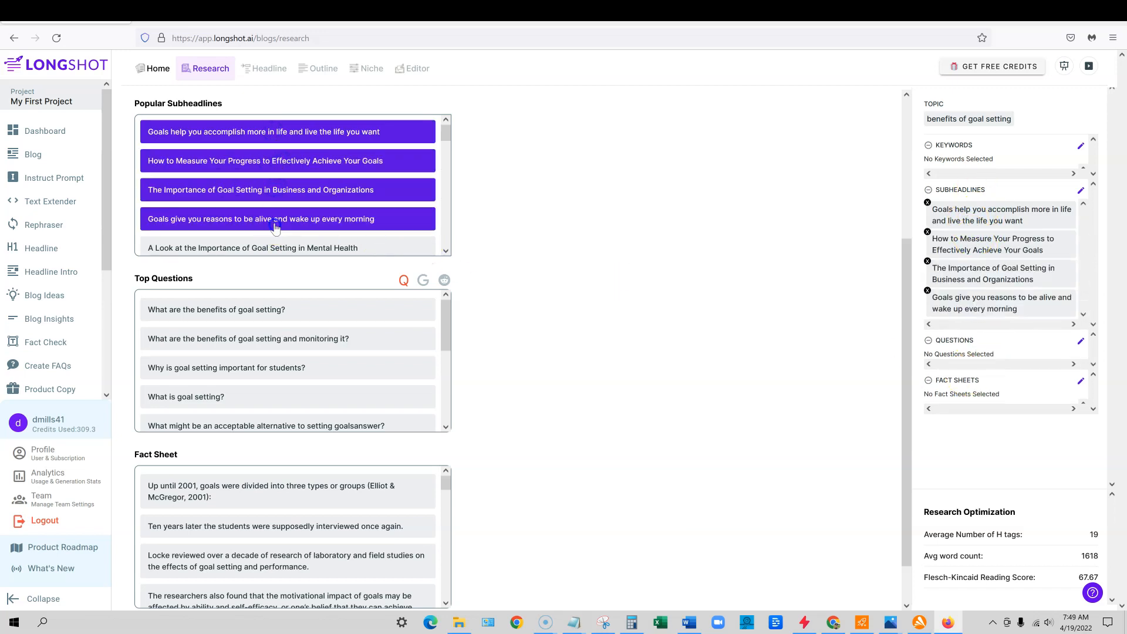
# Select the next four popular subheadlines, through "Your goals allow you to improve, progress and get better", plus those on getting stuff done and better communication
pyautogui.scroll(-2, 314, 215)
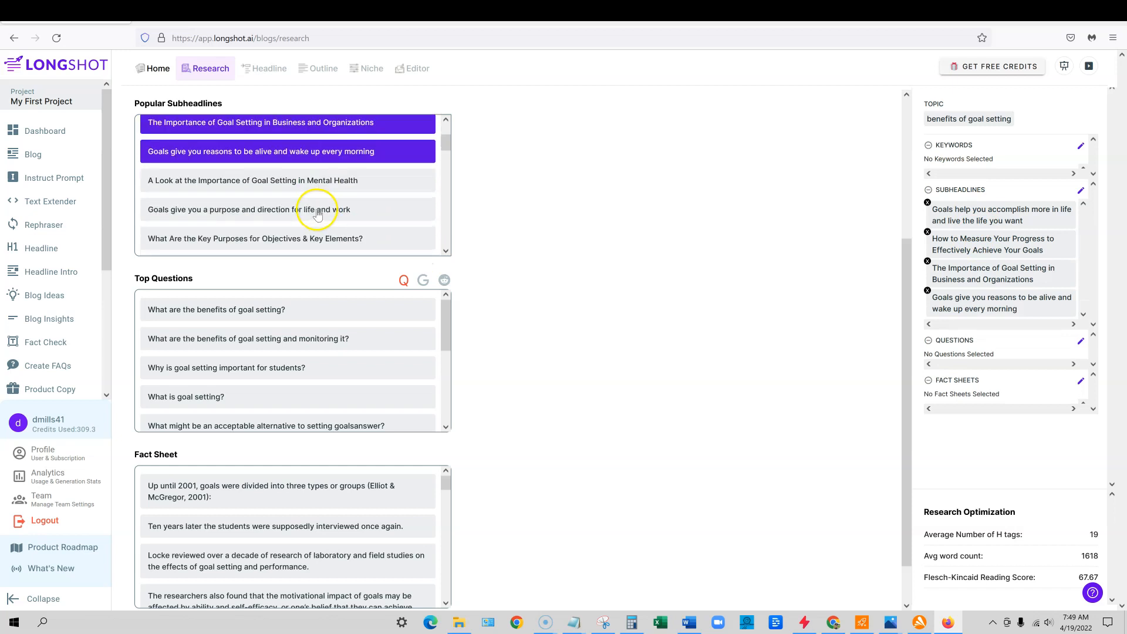
pyautogui.click(248, 178)
pyautogui.click(251, 210)
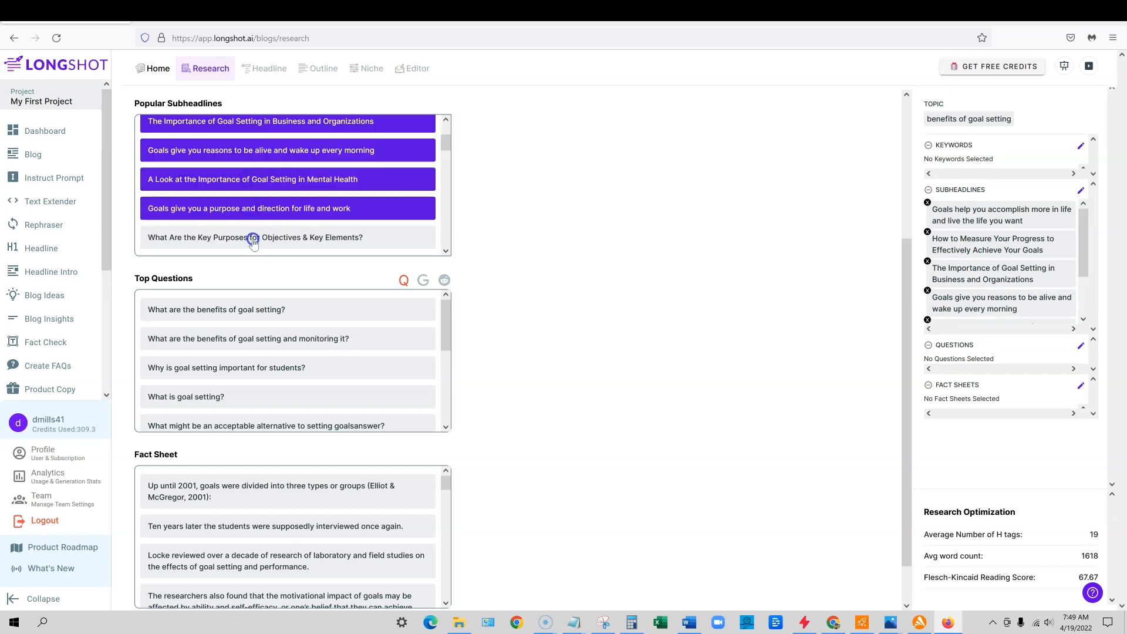
pyautogui.click(253, 238)
pyautogui.scroll(-2, 256, 223)
pyautogui.click(258, 201)
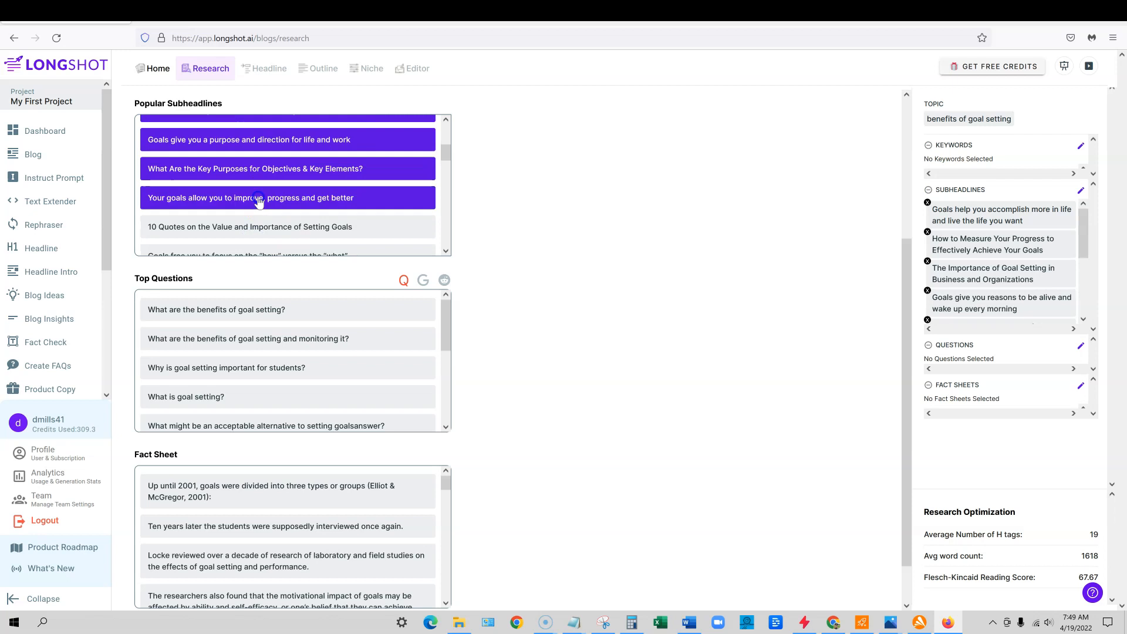
pyautogui.scroll(-2, 282, 240)
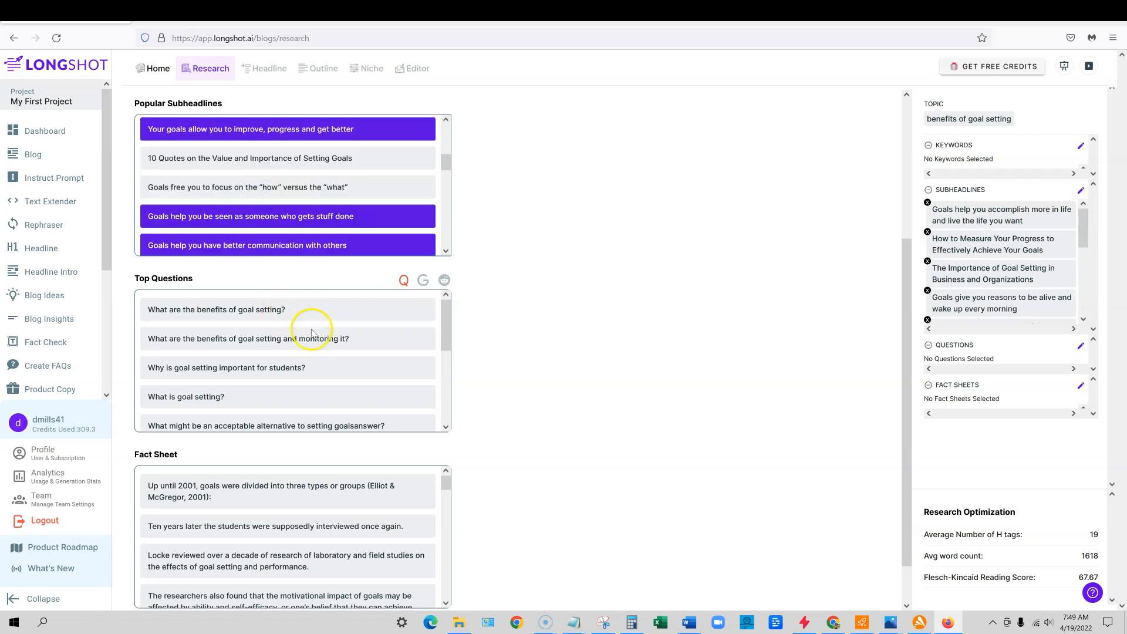
# Select the first five top questions, from "What are the benefits of goal setting?" through "What might be an acceptable alternative to setting goalsanswer?"
pyautogui.scroll(-2, 262, 333)
pyautogui.scroll(2, 252, 315)
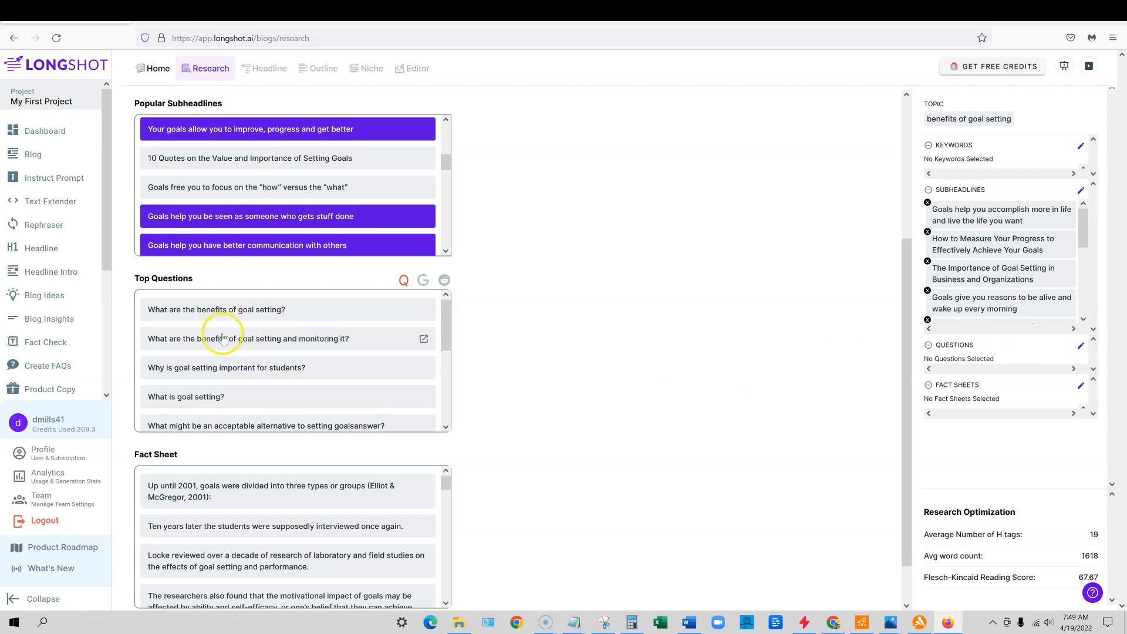
pyautogui.click(224, 313)
pyautogui.click(240, 342)
pyautogui.click(246, 367)
pyautogui.click(258, 397)
pyautogui.scroll(-2, 293, 399)
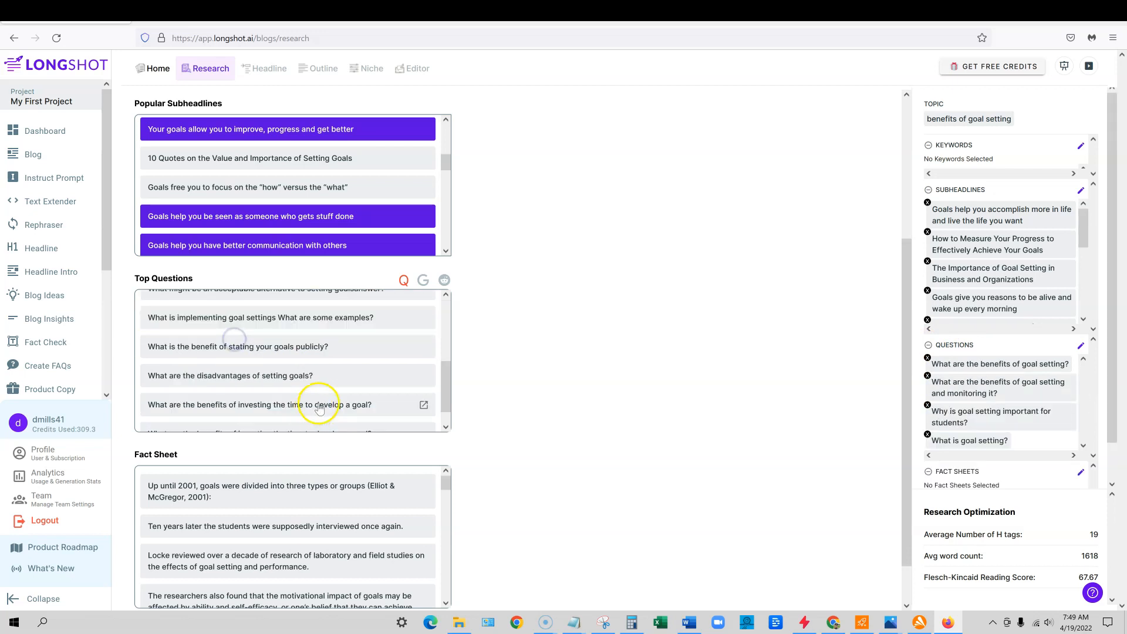
pyautogui.scroll(1, 322, 403)
pyautogui.click(330, 359)
pyautogui.scroll(-3, 221, 403)
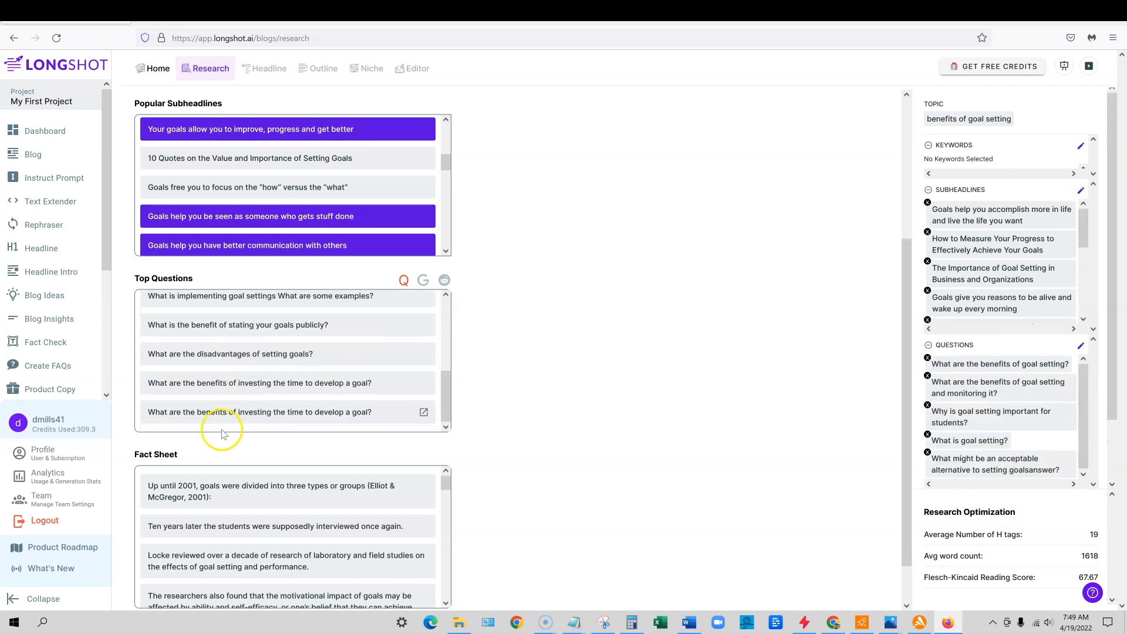
# Select the fact sheet entries on Locke's decade of research and the motivational impact of goals, and continue to the headline stage
pyautogui.scroll(-1, 221, 433)
pyautogui.scroll(-2, 227, 464)
pyautogui.scroll(1, 240, 453)
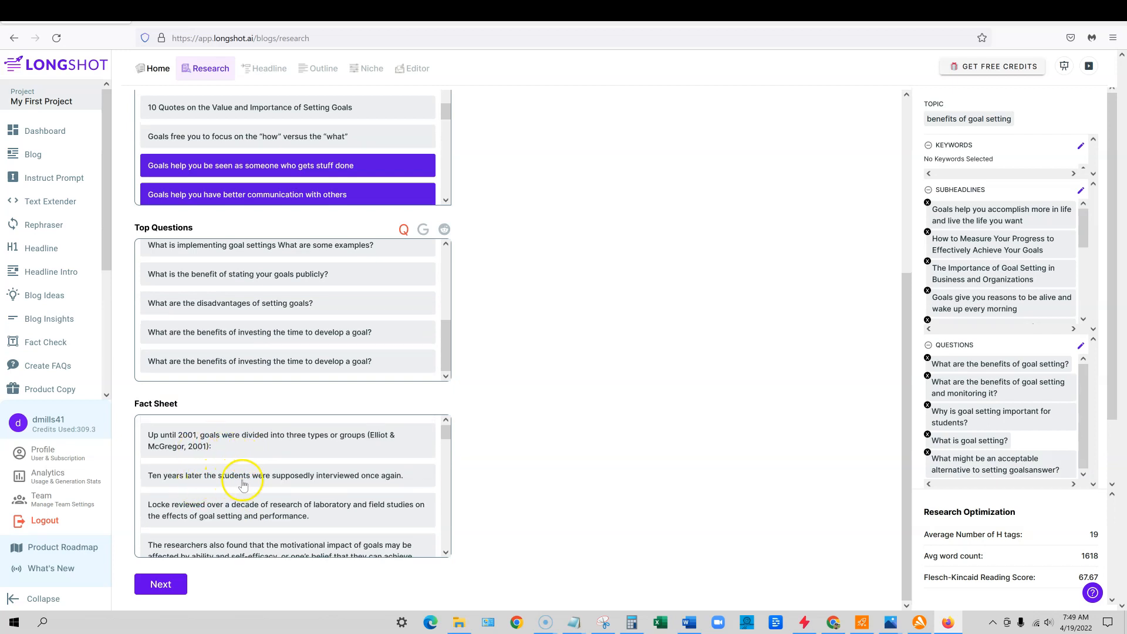
pyautogui.scroll(-1, 240, 478)
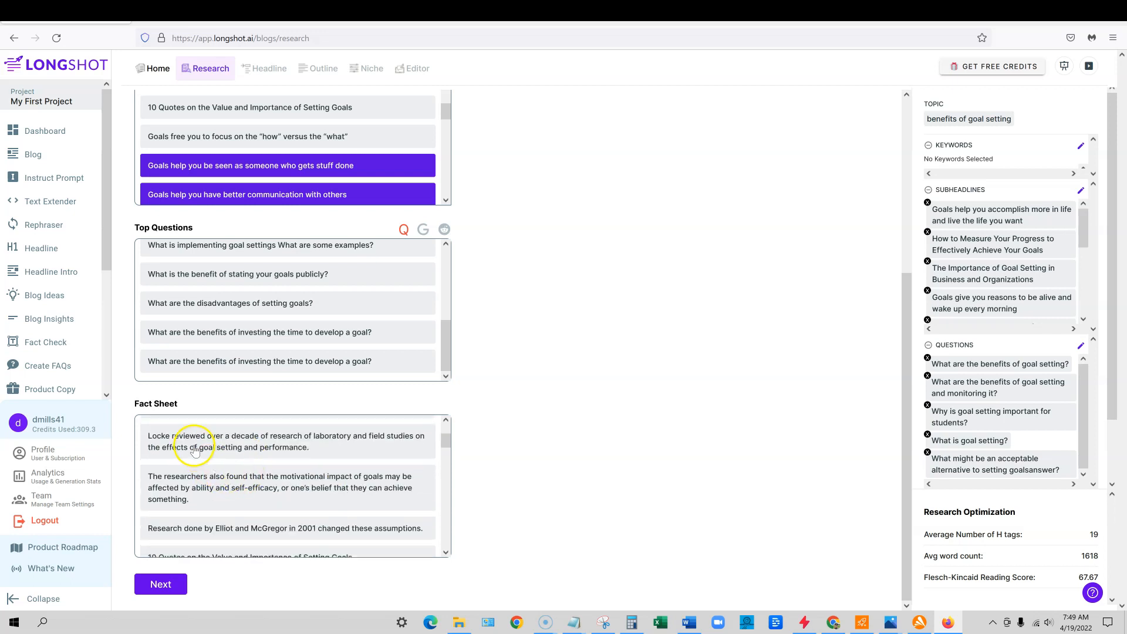
pyautogui.scroll(-4, 393, 528)
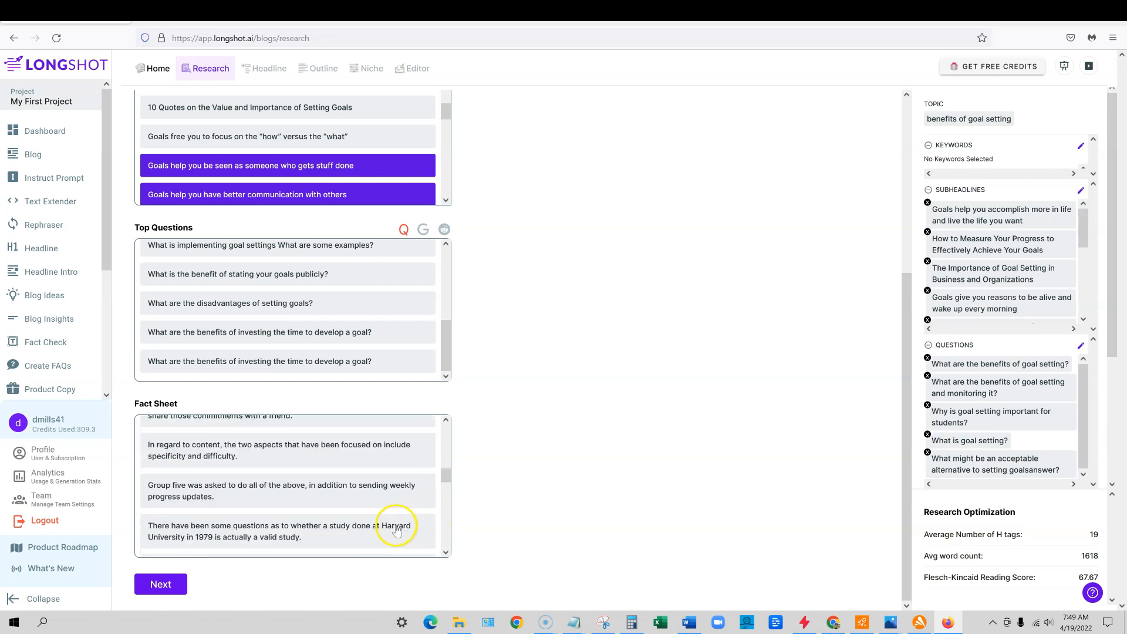
pyautogui.click(184, 582)
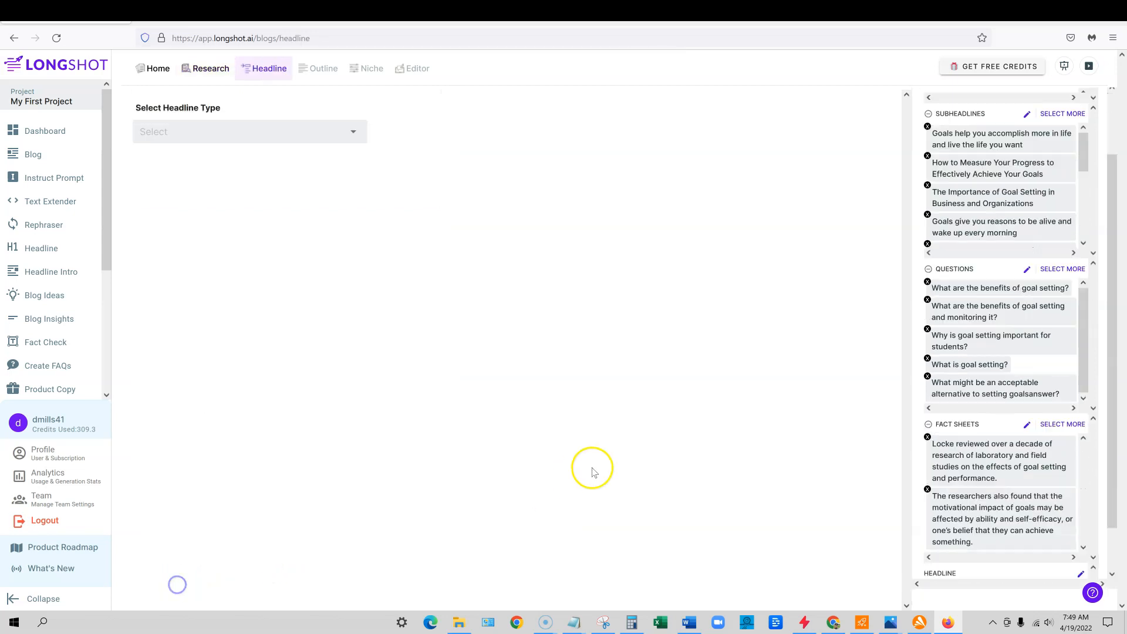
# Choose the Descriptive headline type and use the headline "Goal Setting: Why It's Important for Students and What Are the Benefits"
pyautogui.click(277, 131)
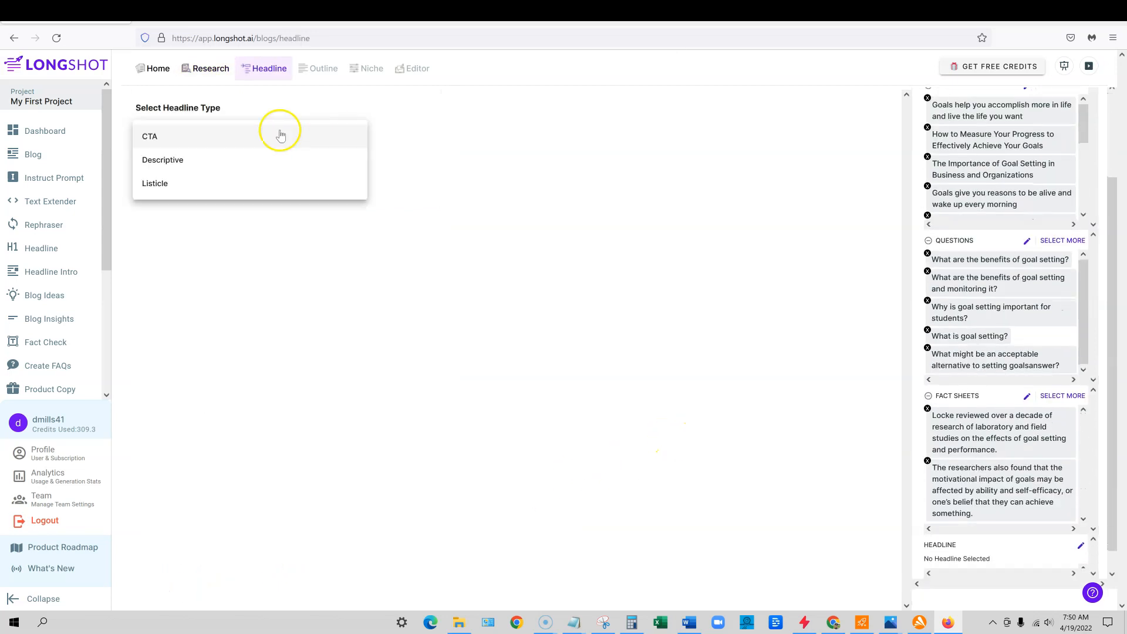
pyautogui.click(171, 160)
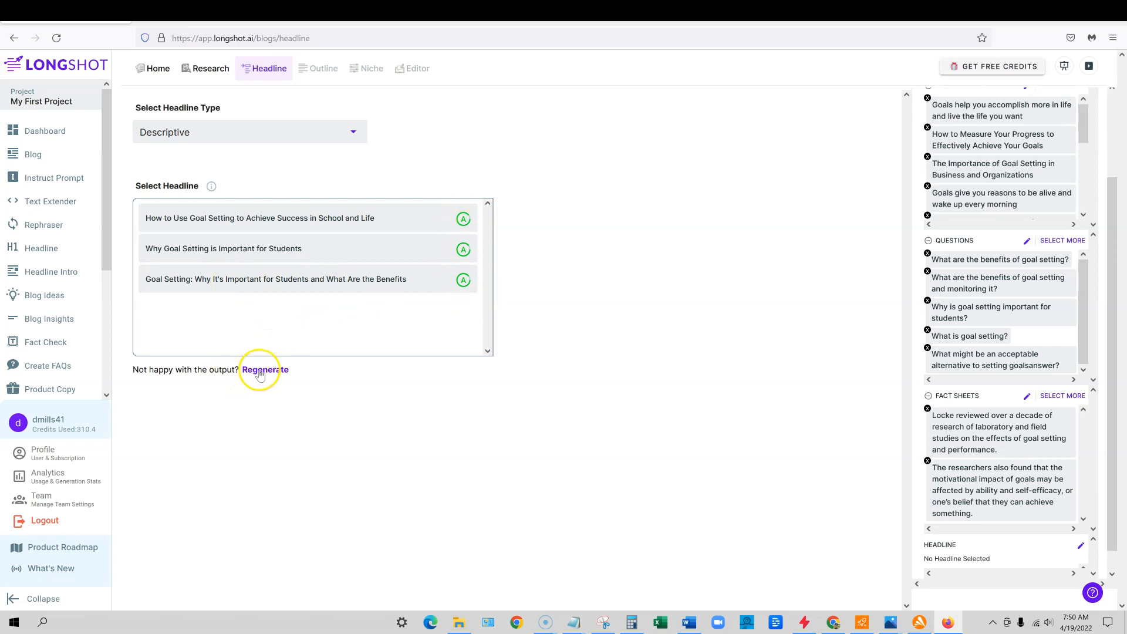
pyautogui.click(303, 288)
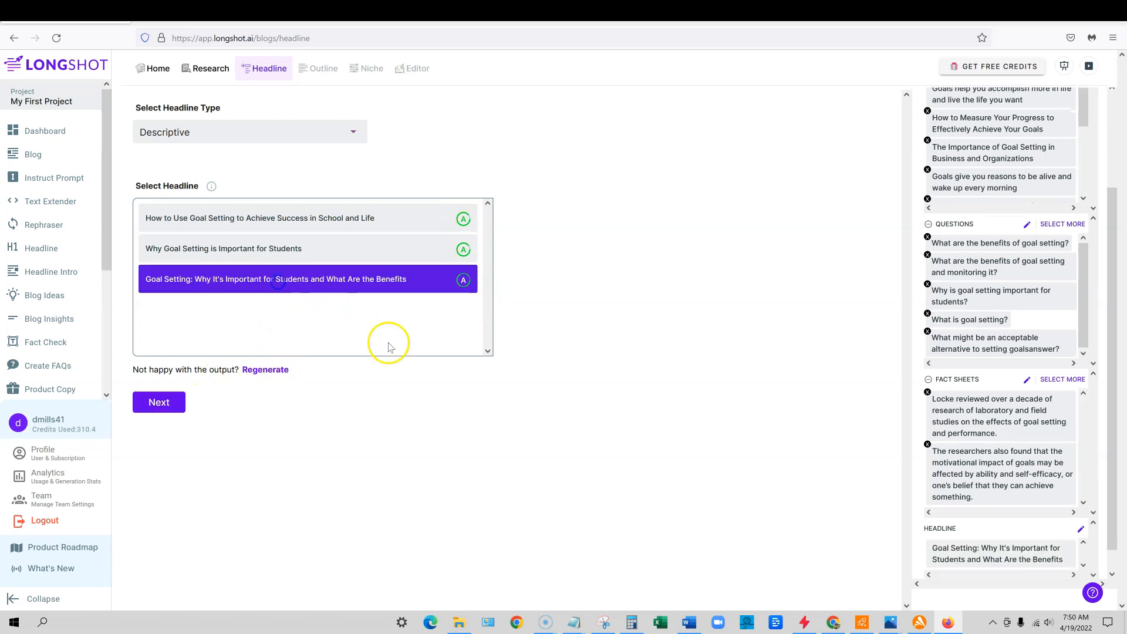
pyautogui.click(169, 404)
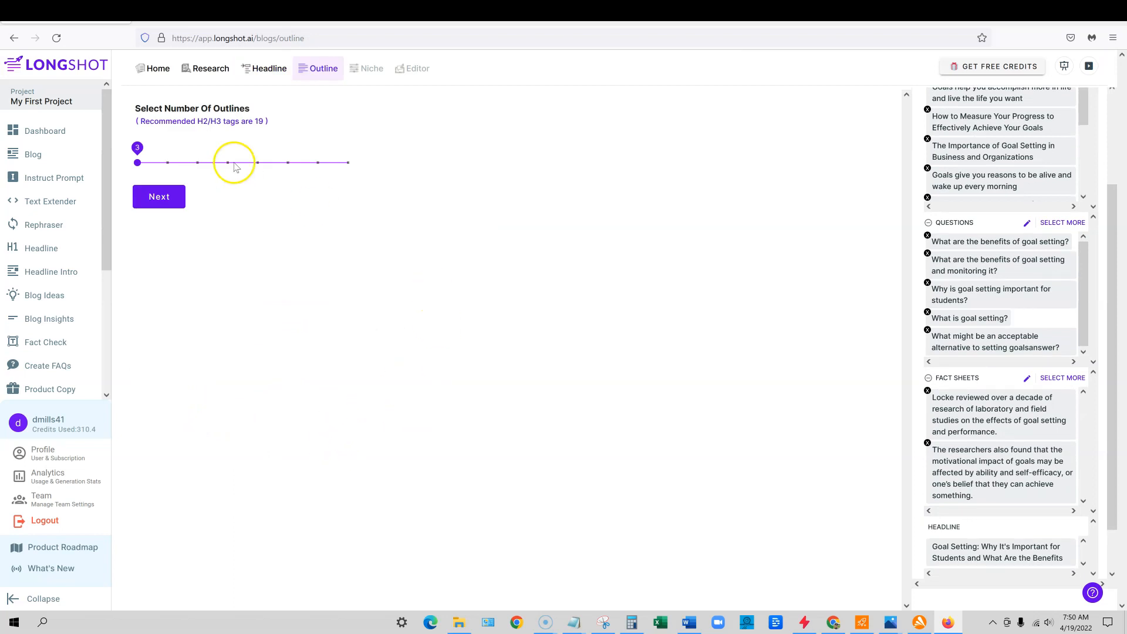
# Set the number of outlines to 10 and generate AI subheadings for the blog
pyautogui.moveTo(151, 166); pyautogui.dragTo(372, 167)
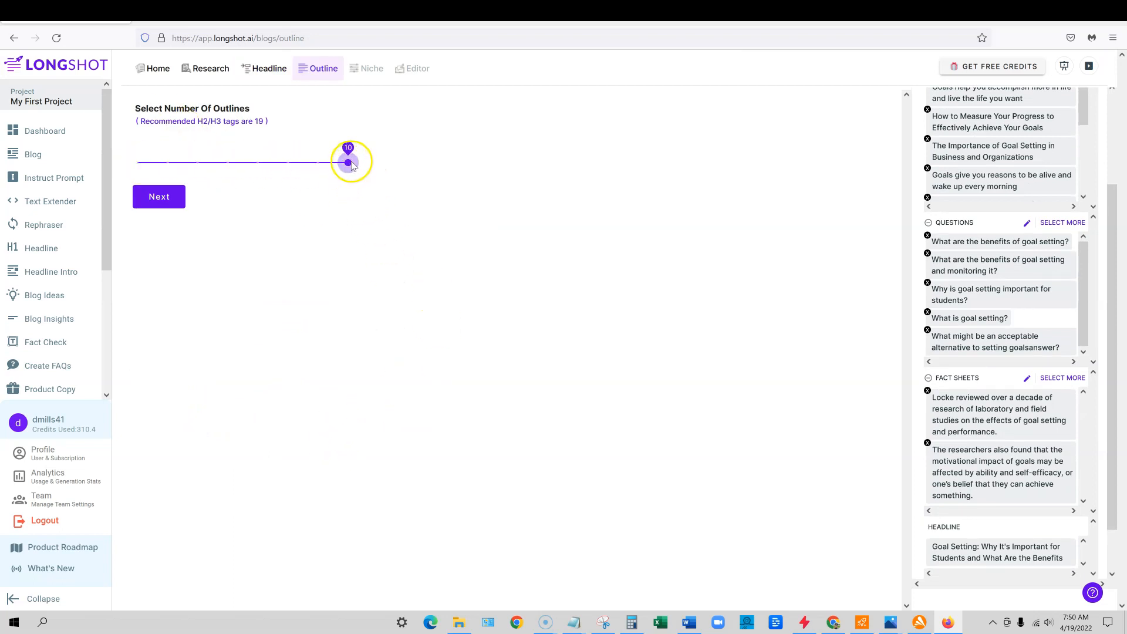
pyautogui.click(158, 196)
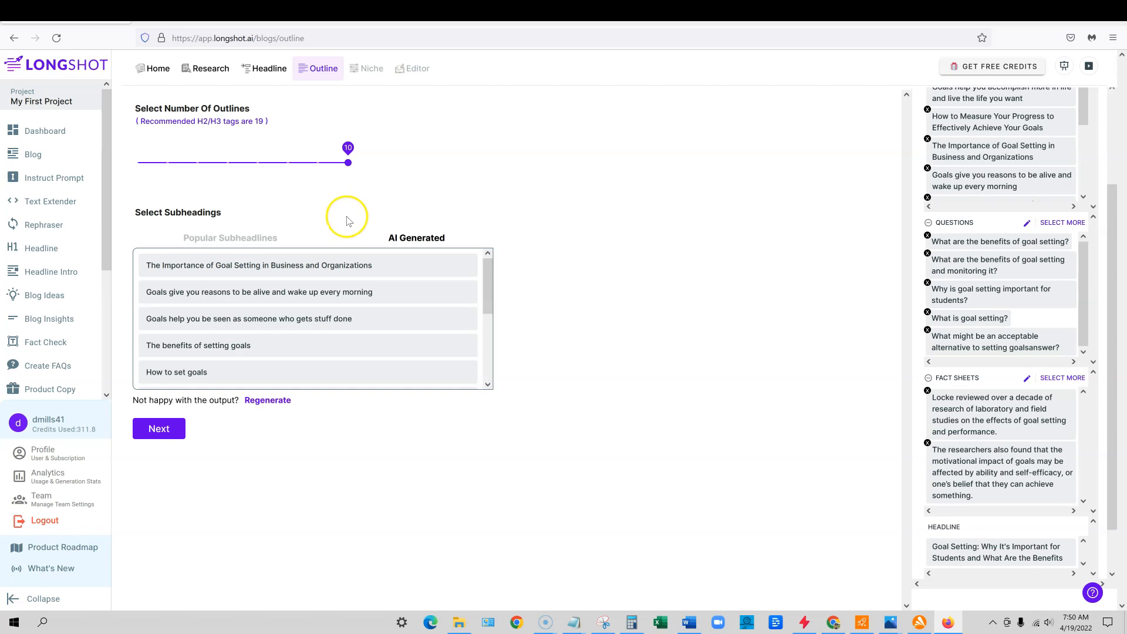
pyautogui.scroll(-5, 327, 323)
pyautogui.scroll(5, 328, 337)
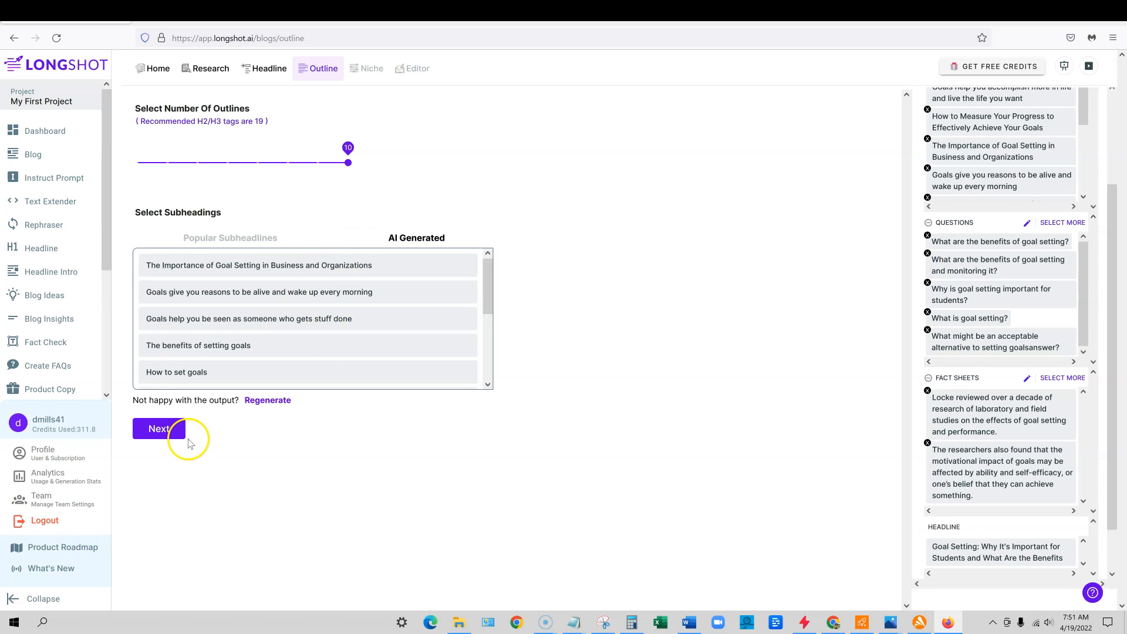
# Continue with no subheading selected, set the niche to Lifestyle and open the blog in the editor
pyautogui.click(211, 265)
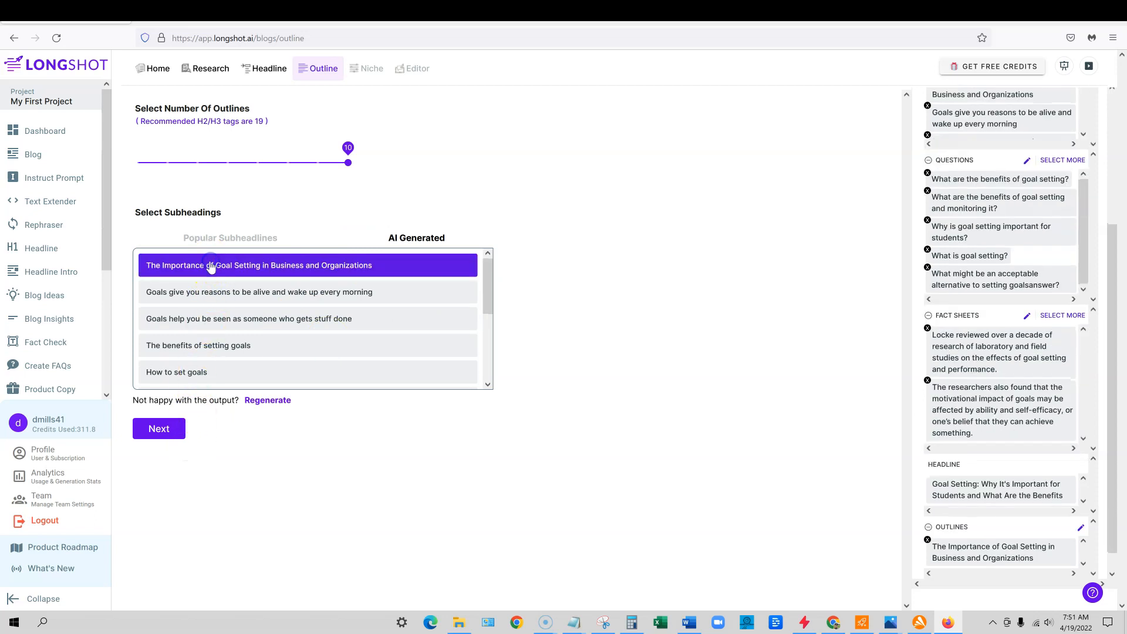
pyautogui.click(211, 265)
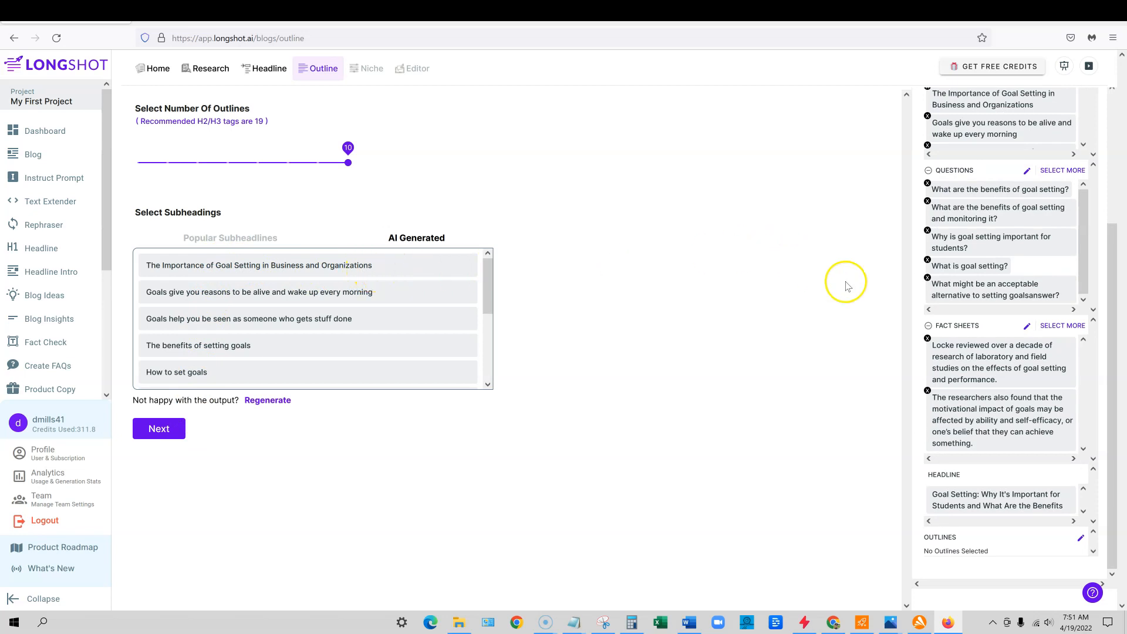
pyautogui.click(161, 428)
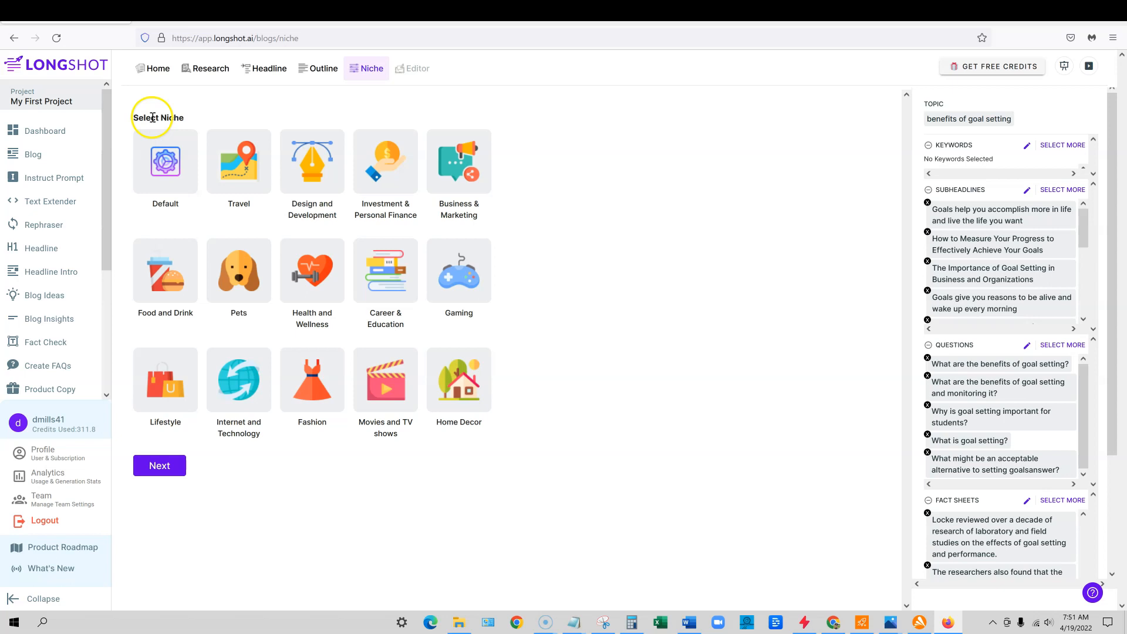
pyautogui.click(165, 399)
pyautogui.click(184, 465)
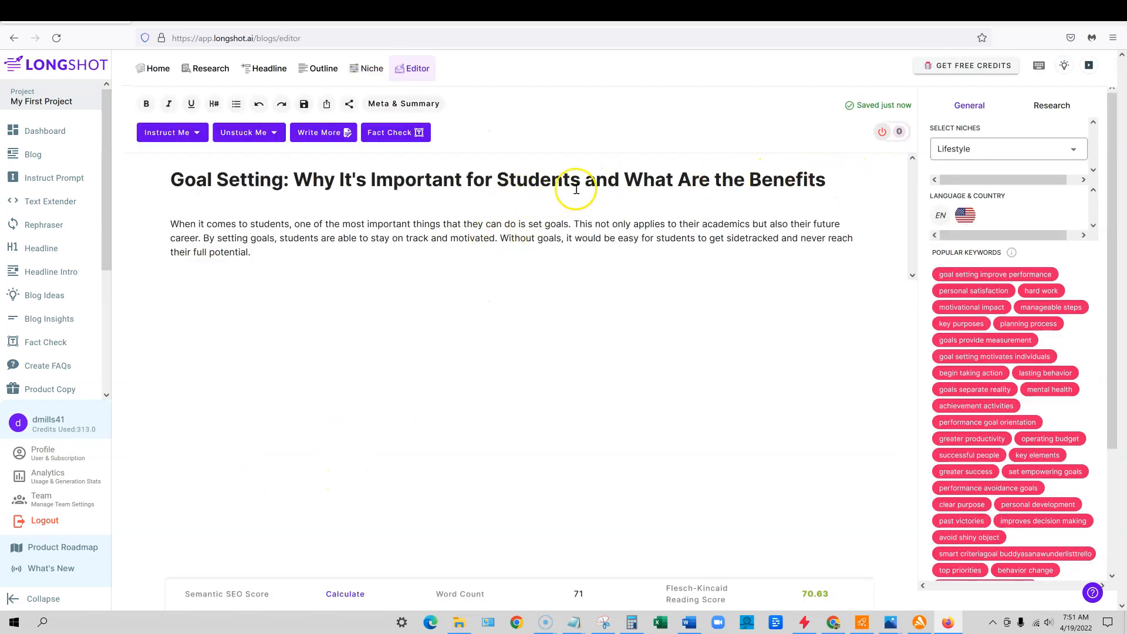
# Check the keyword in the RankIQ report and retitle the LongShot blog "Benefits of Goal Setting: Best Guide for 2022"
pyautogui.moveTo(825, 179); pyautogui.dragTo(189, 166)
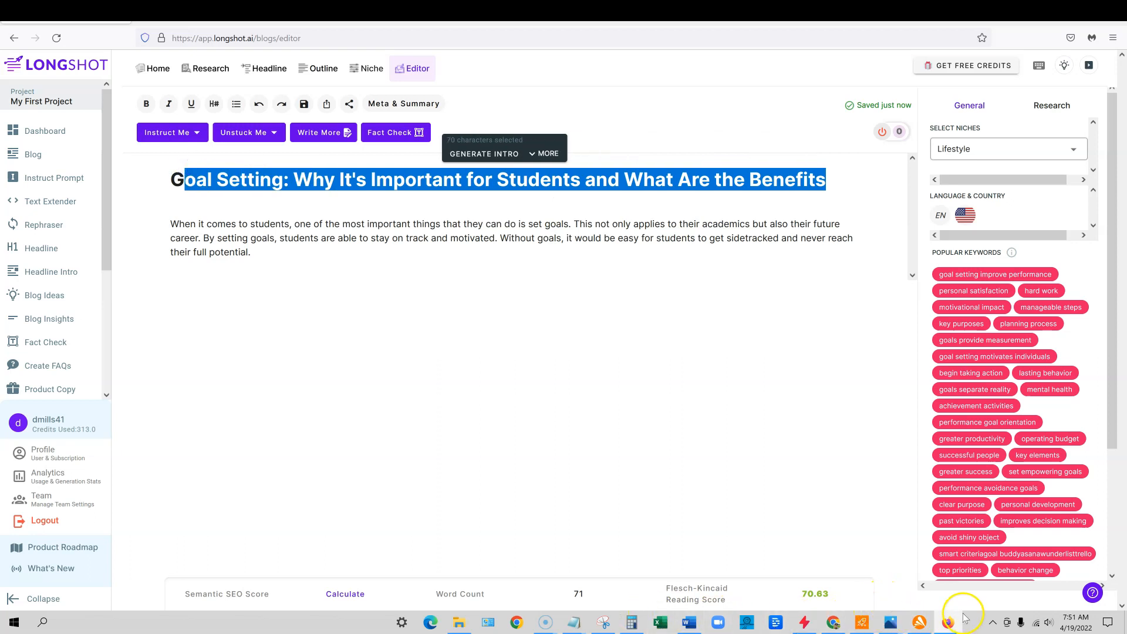
pyautogui.click(833, 622)
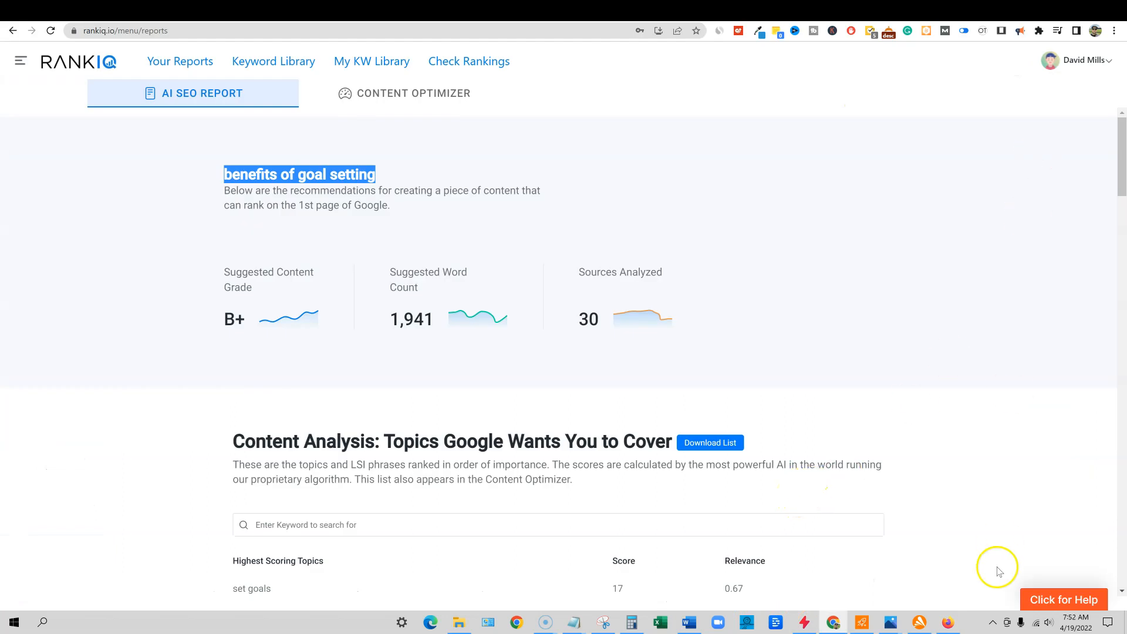
pyautogui.click(948, 622)
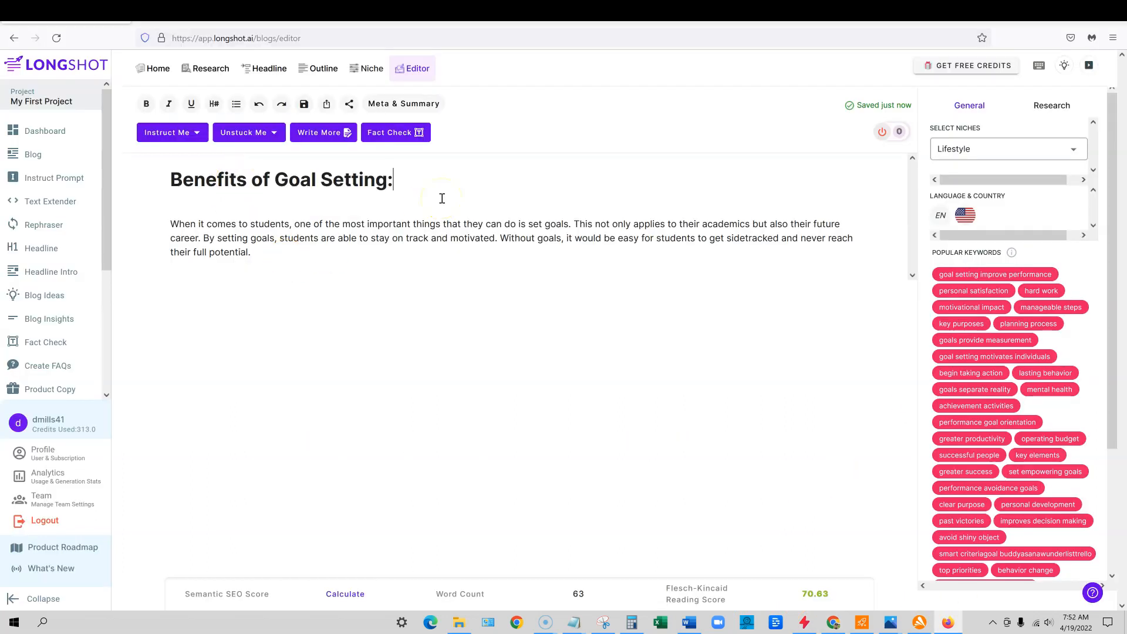
pyautogui.write('Best Guide for 2022')
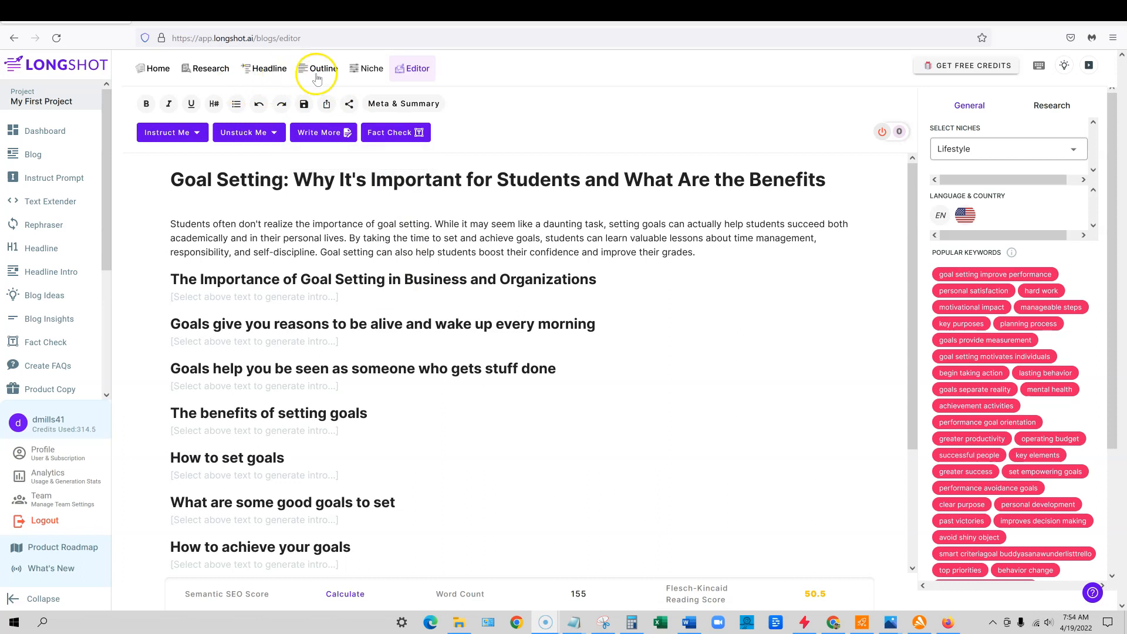
# Review the selected AI-generated subheadings in the outline stage and the resulting section headings in the blog editor
pyautogui.click(324, 71)
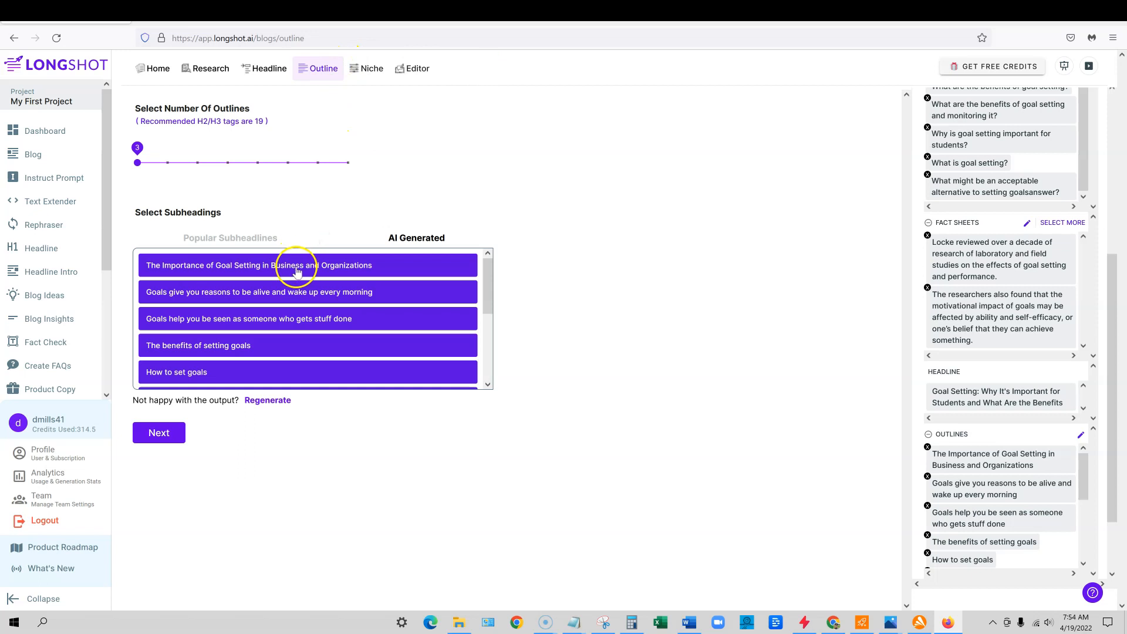
pyautogui.scroll(-3, 293, 317)
pyautogui.scroll(3, 302, 369)
pyautogui.scroll(-5, 318, 370)
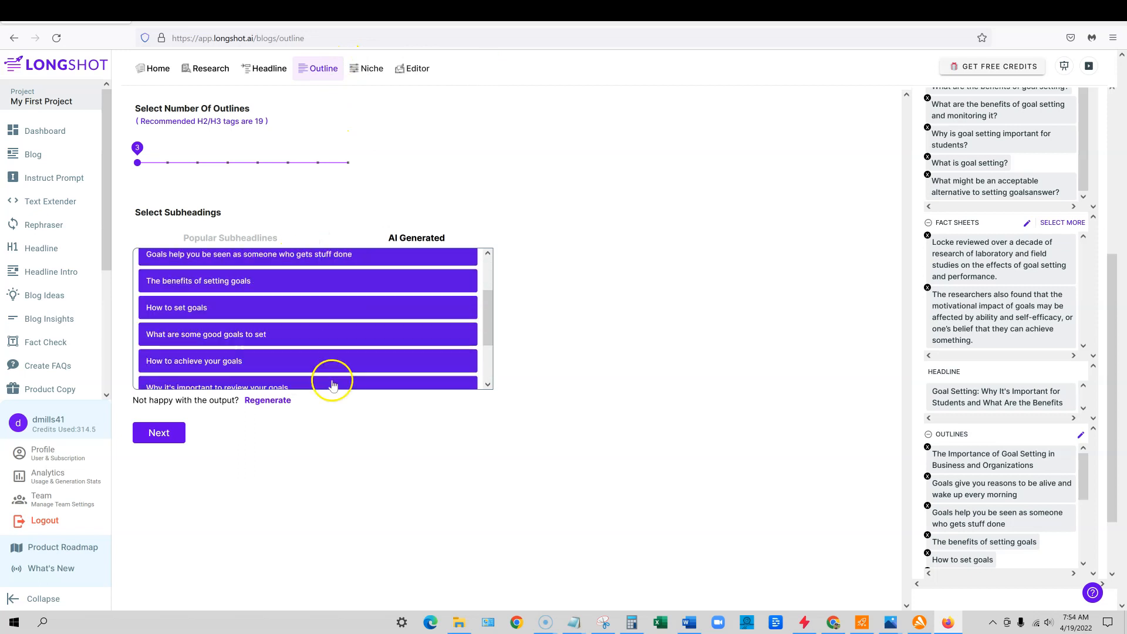
pyautogui.scroll(5, 308, 346)
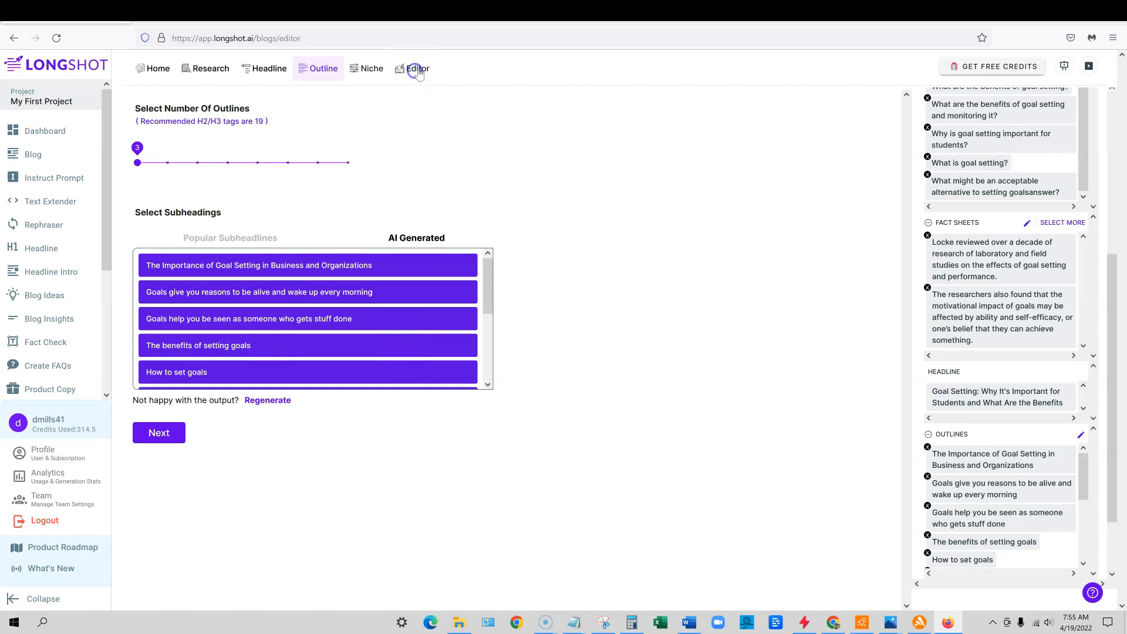
pyautogui.click(417, 69)
pyautogui.scroll(-3, 391, 386)
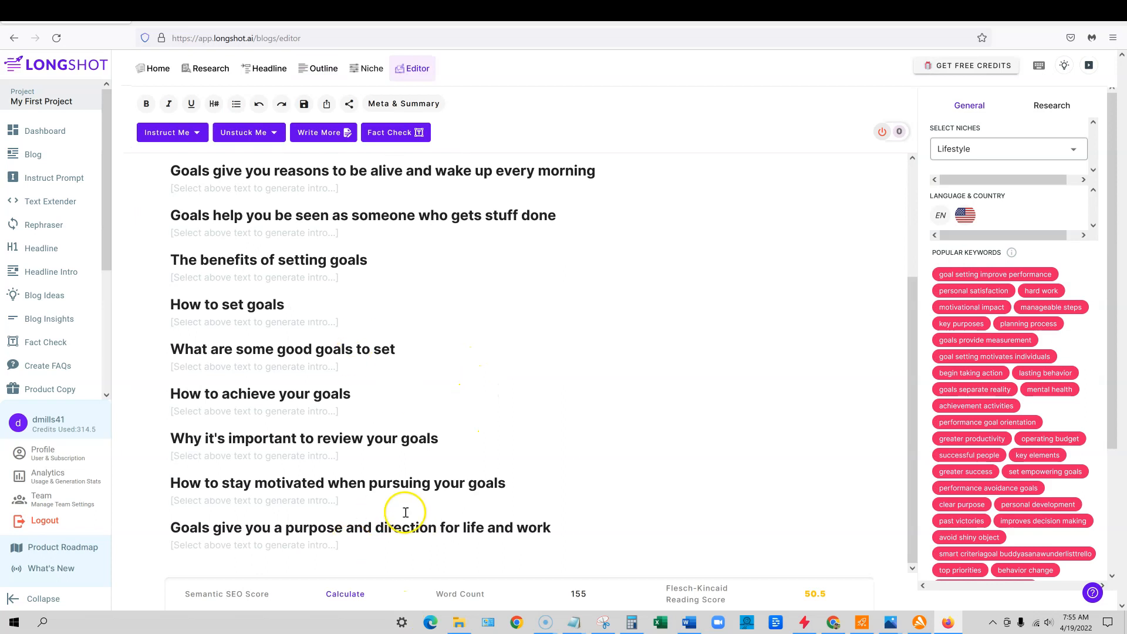
pyautogui.scroll(3, 405, 512)
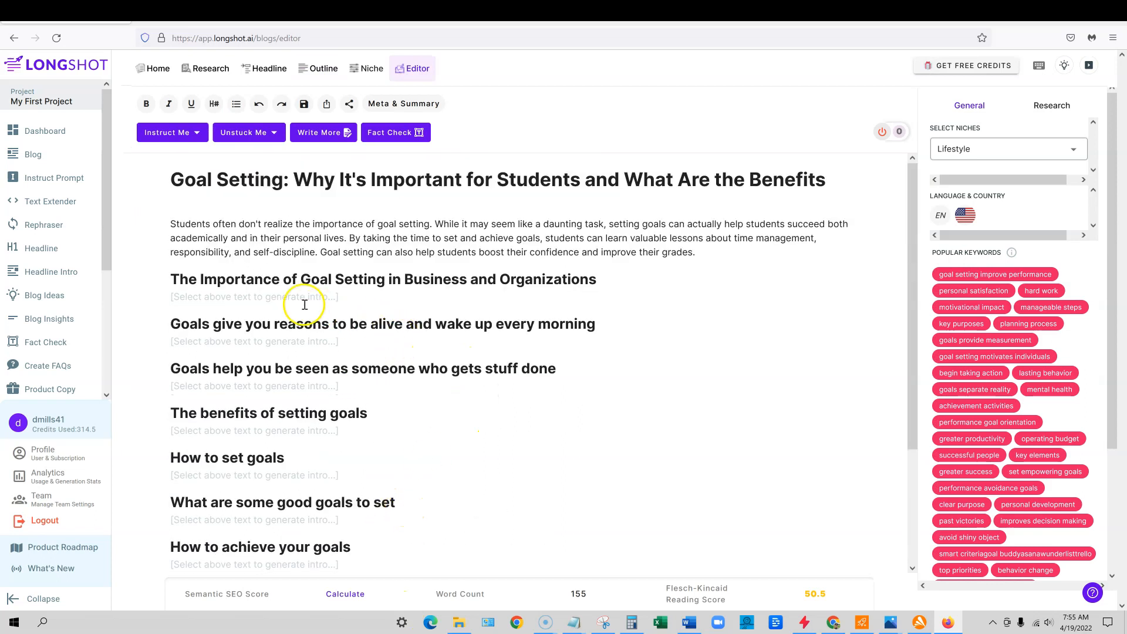
# Generate an intro for "The Importance of Goal Setting in Business and Organizations", delete its closing period and extend it with Write More
pyautogui.moveTo(598, 282); pyautogui.dragTo(169, 279)
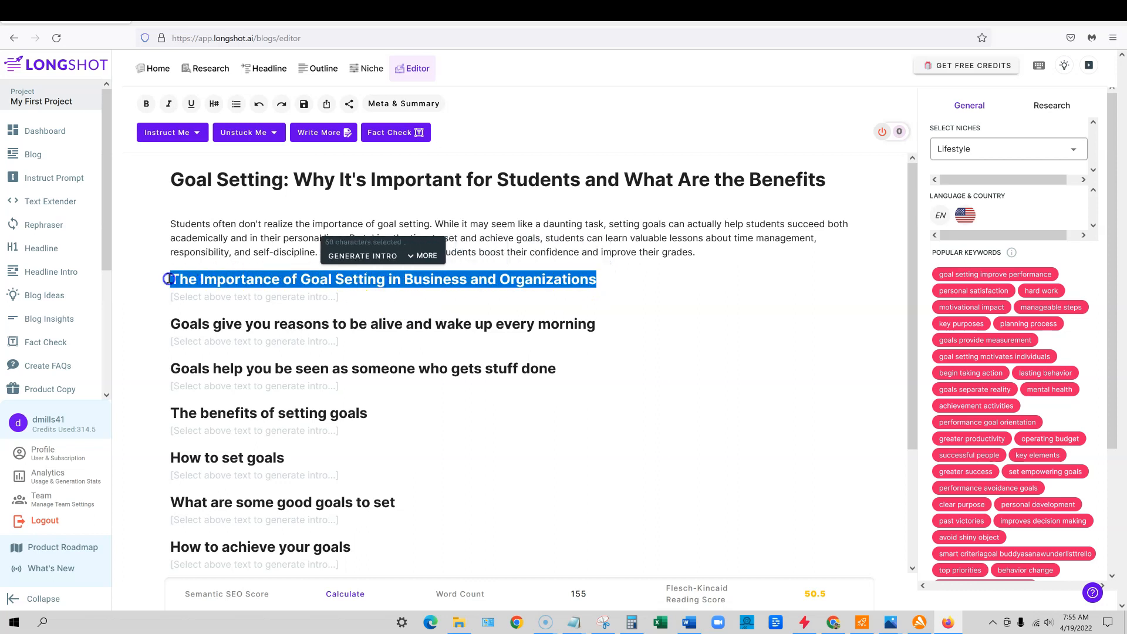
pyautogui.click(363, 256)
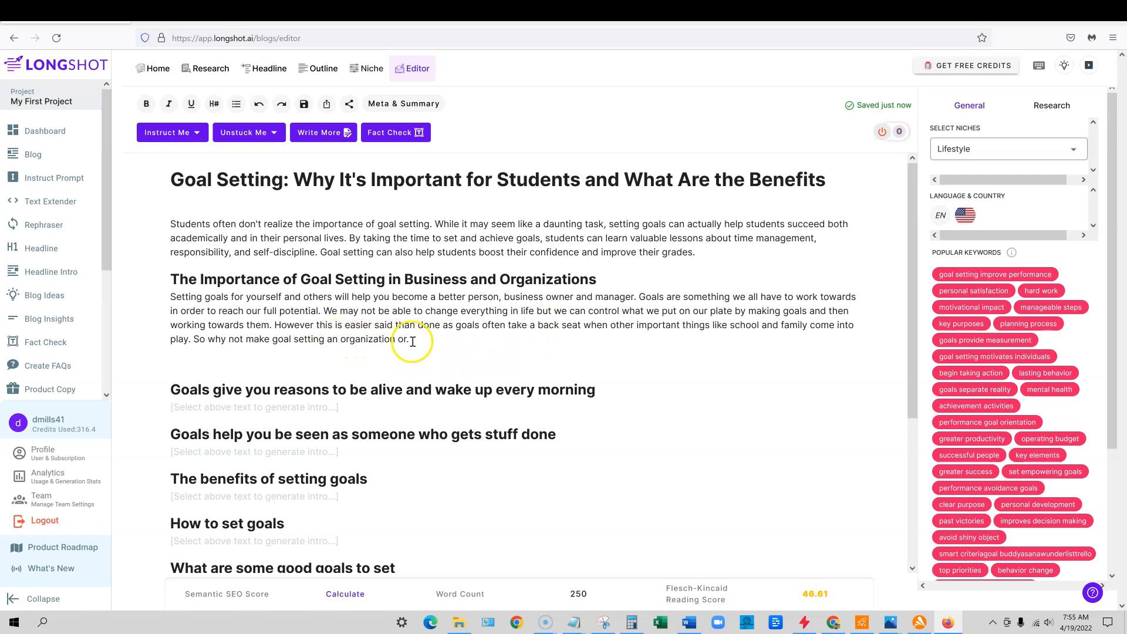
pyautogui.moveTo(408, 342); pyautogui.dragTo(407, 341)
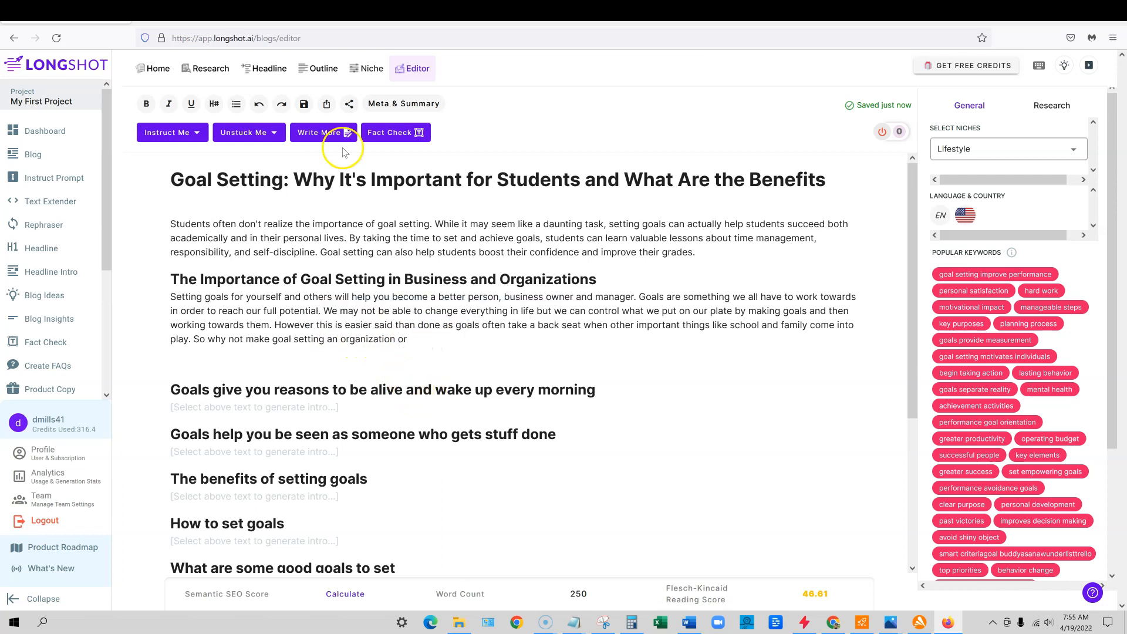
pyautogui.click(322, 133)
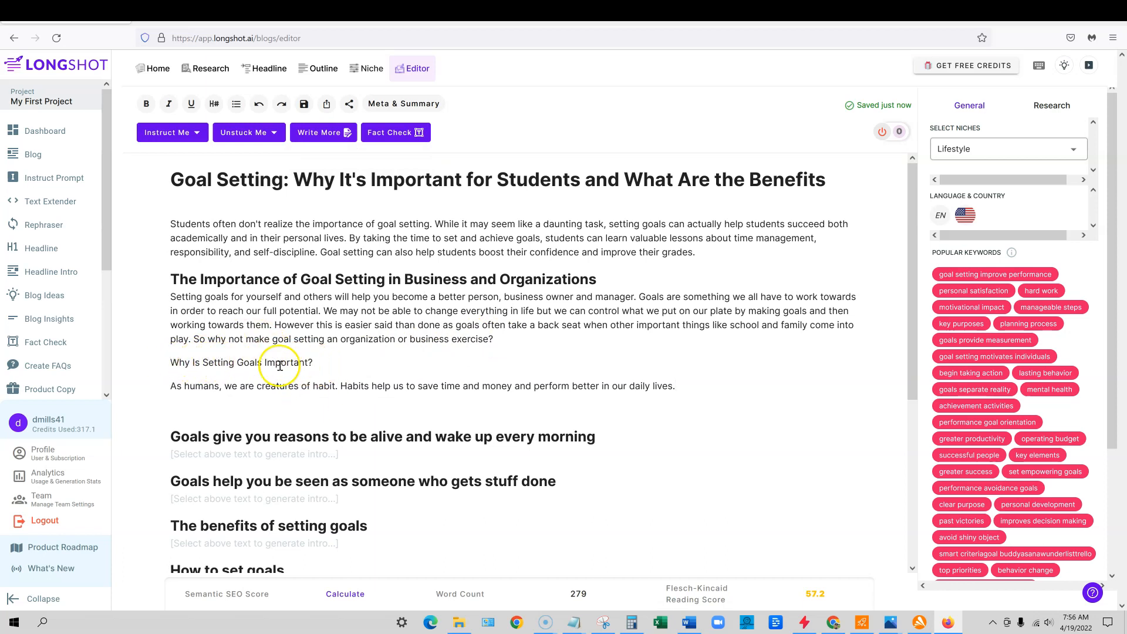
pyautogui.scroll(-5, 305, 365)
pyautogui.scroll(5, 295, 444)
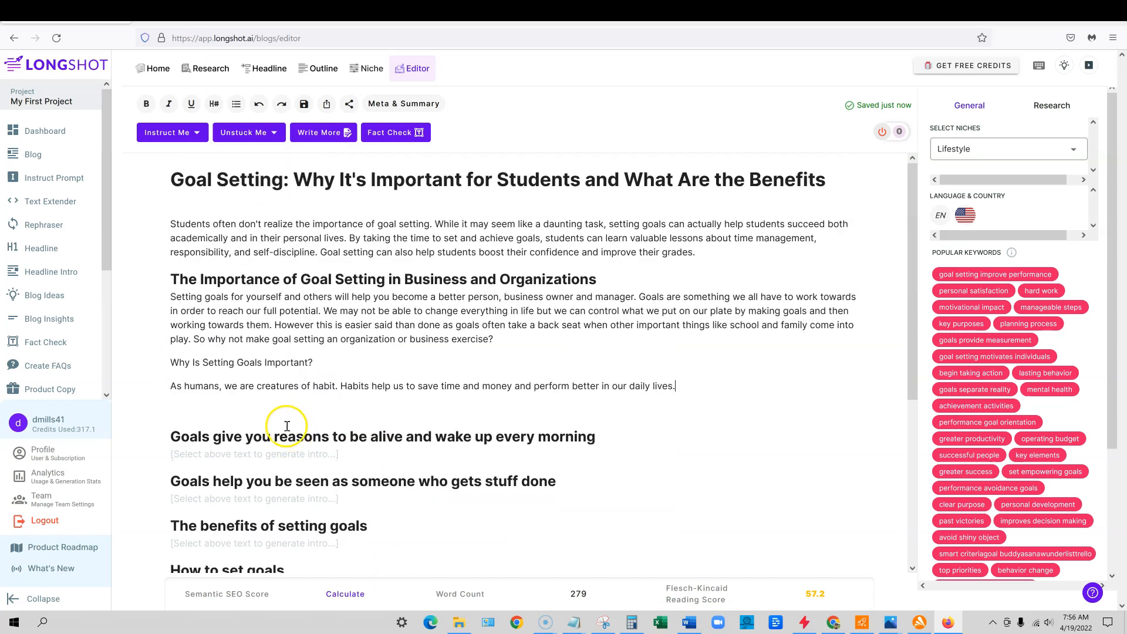
# Format the line "Why Is Setting Goals Important?" as a level 2 heading and extend the paragraph below it with Write More
pyautogui.moveTo(314, 363); pyautogui.dragTo(170, 363)
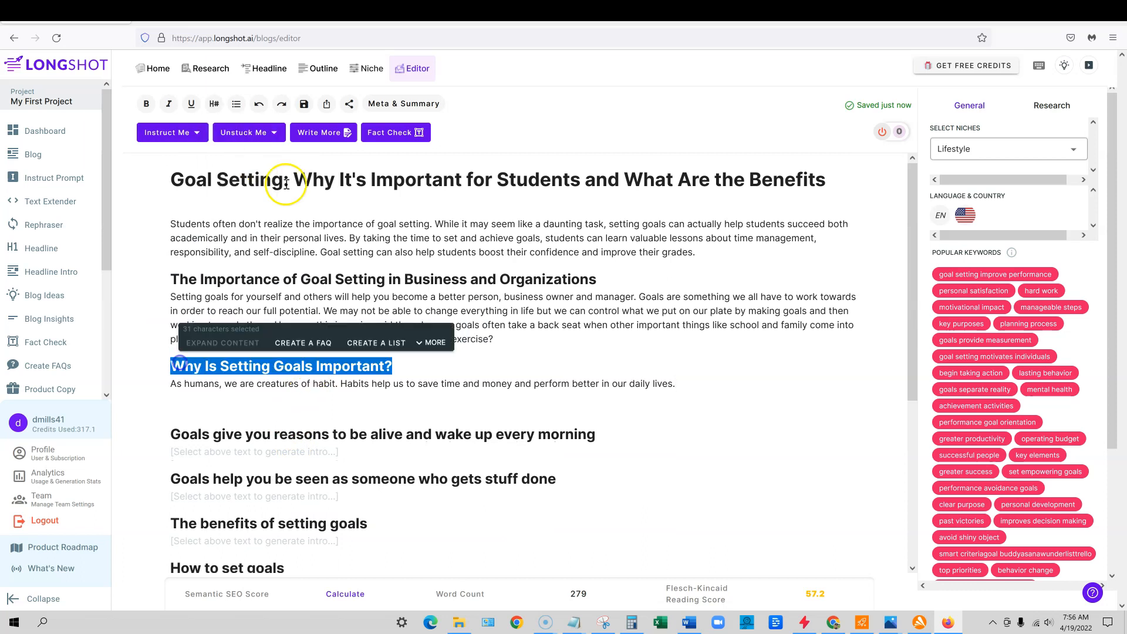
pyautogui.hotkey('ctrl', 'alt', '2')
pyautogui.click(318, 132)
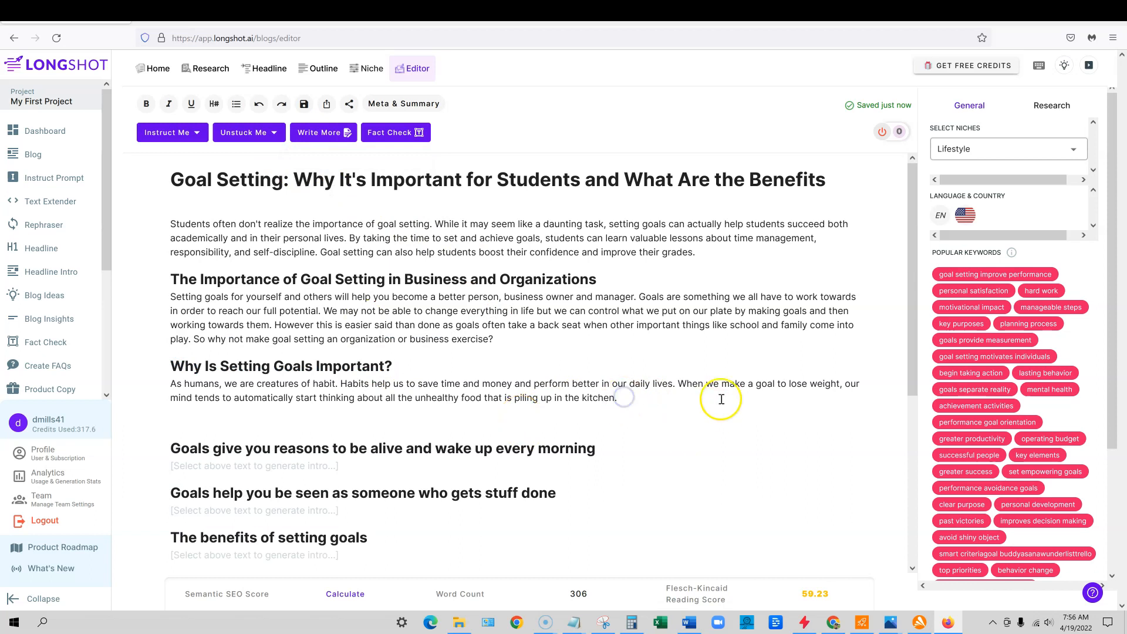
pyautogui.scroll(-3, 1035, 481)
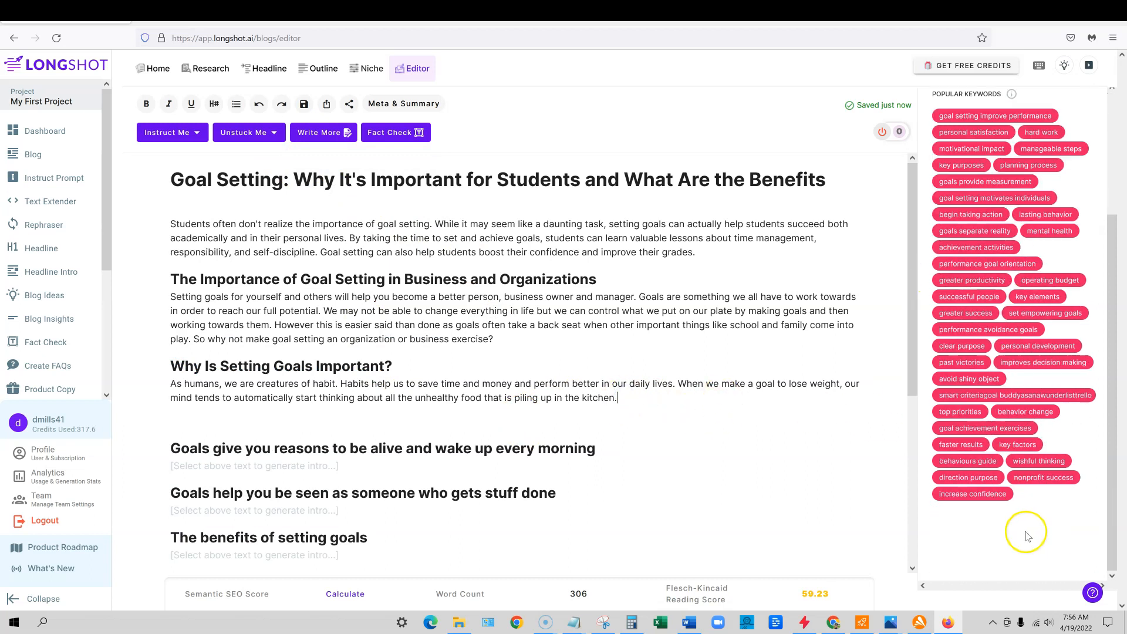
# Append "If we break down our goals into manageable steps" to the paragraph under "Why Is Setting Goals Important?"
pyautogui.scroll(3, 1014, 521)
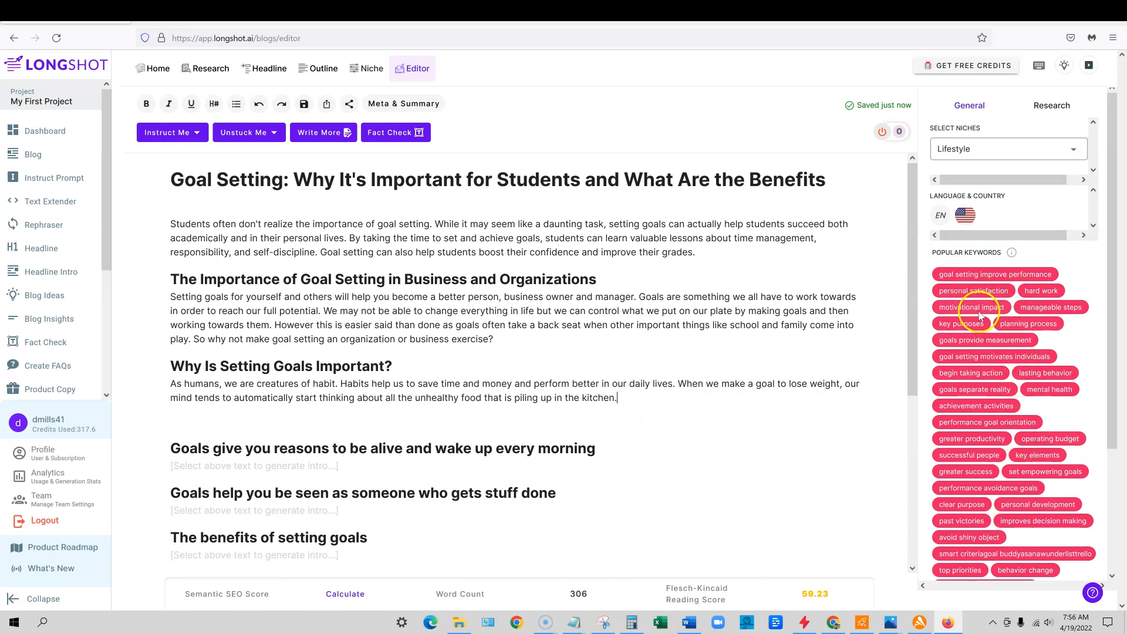
pyautogui.write('If we break down our goales into manageable steps')
pyautogui.click(741, 400)
pyautogui.press('BackSpace')
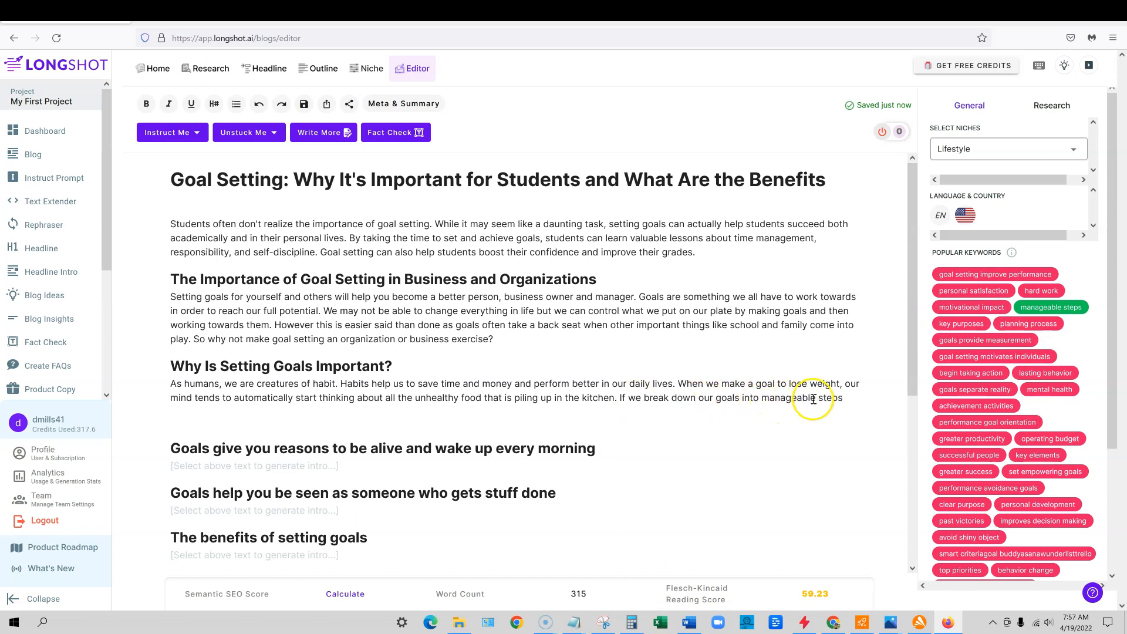
pyautogui.moveTo(844, 398); pyautogui.dragTo(763, 398)
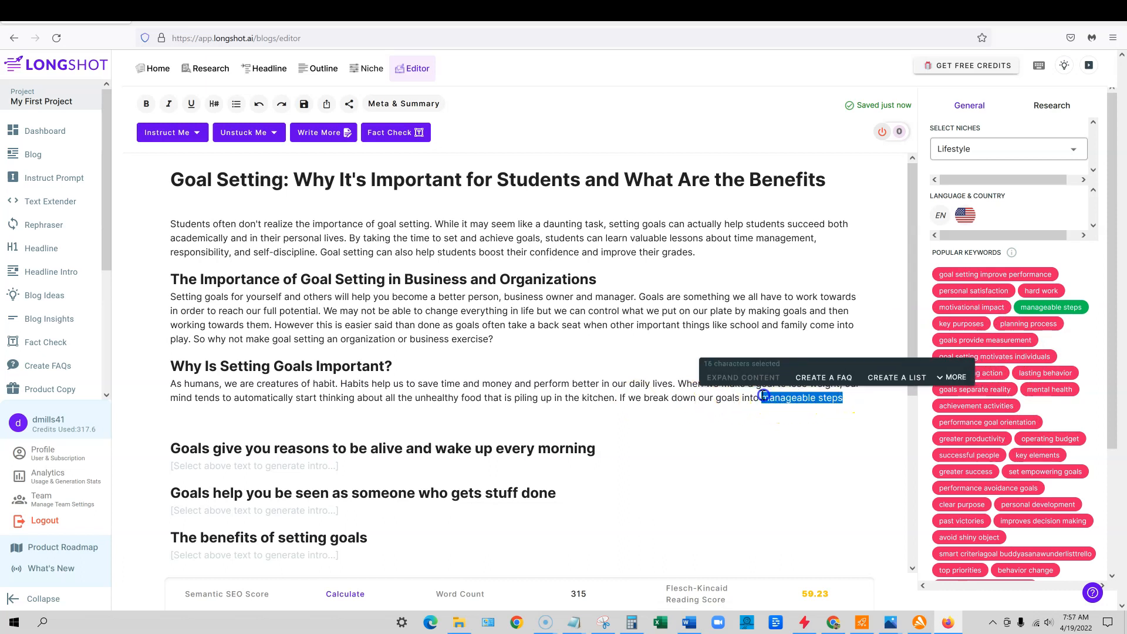
pyautogui.click(744, 400)
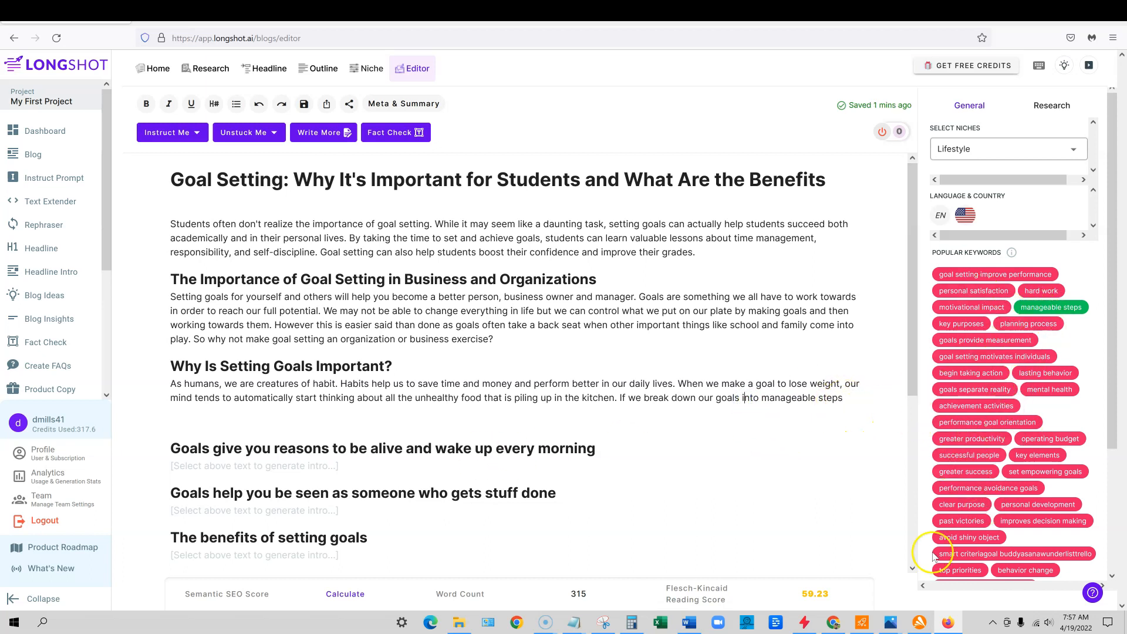
# Look over the popular keywords and continue the unfinished "manageable steps" sentence with Write More
pyautogui.scroll(-3, 994, 471)
pyautogui.scroll(3, 1009, 499)
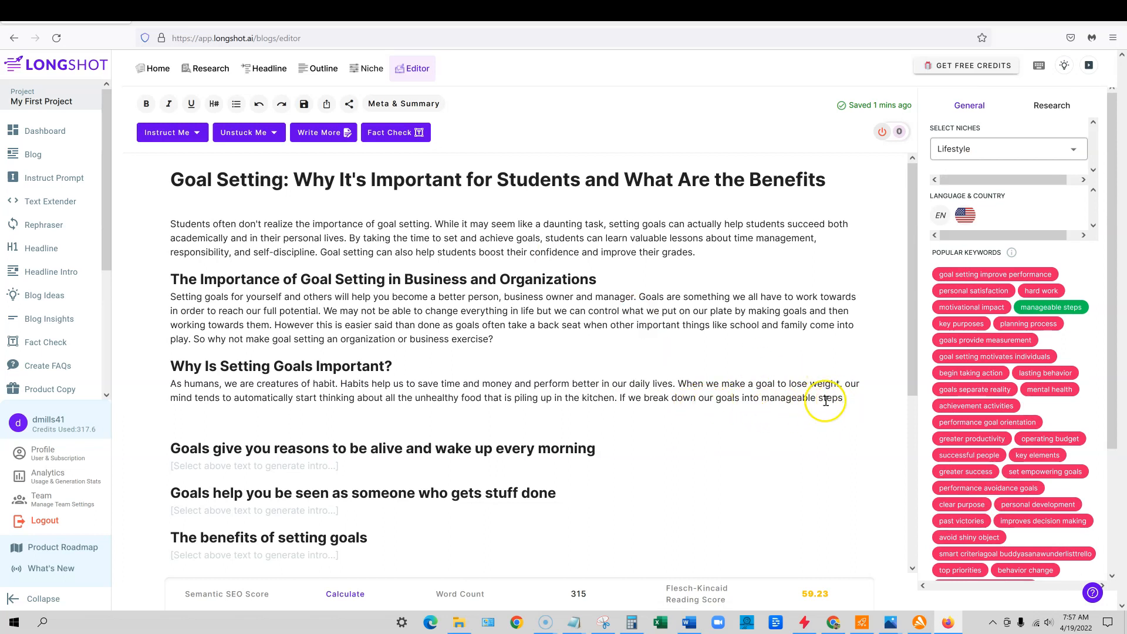
pyautogui.click(324, 132)
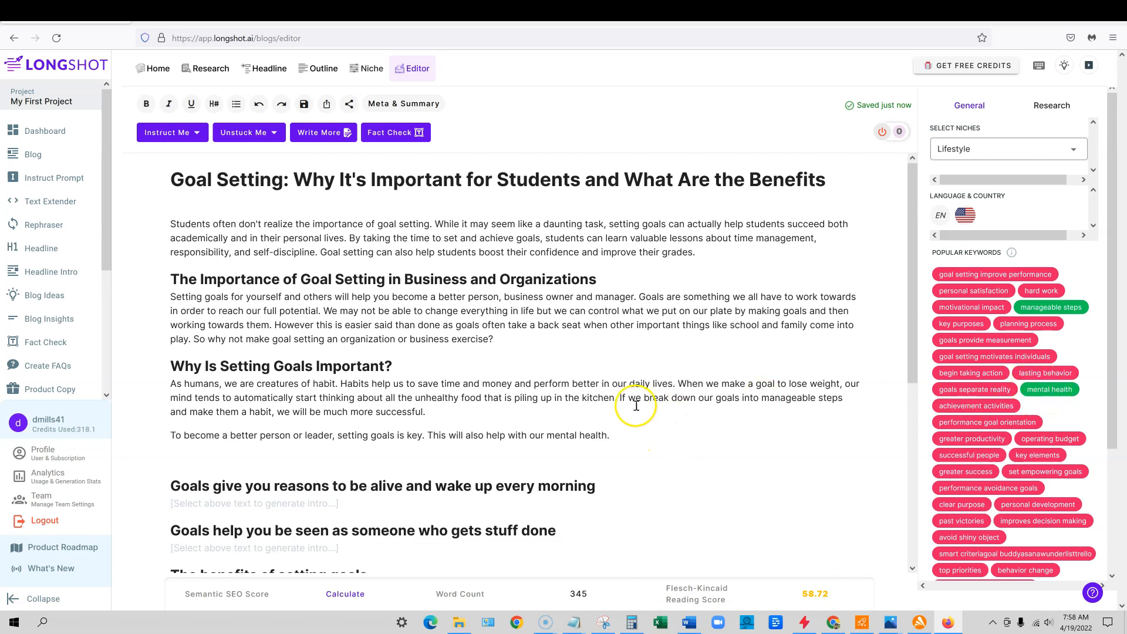
pyautogui.click(617, 436)
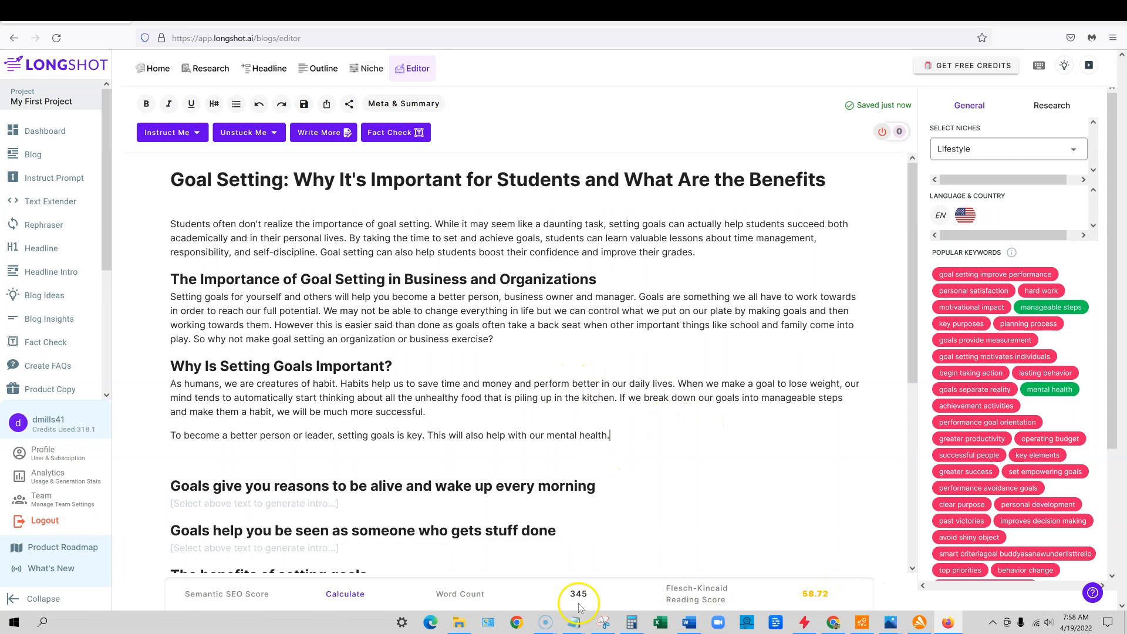
# Switch to RankIQ and review the Content Optimizer's recommended grade, word count and topics to include for "benefits of goal setting"
pyautogui.click(833, 623)
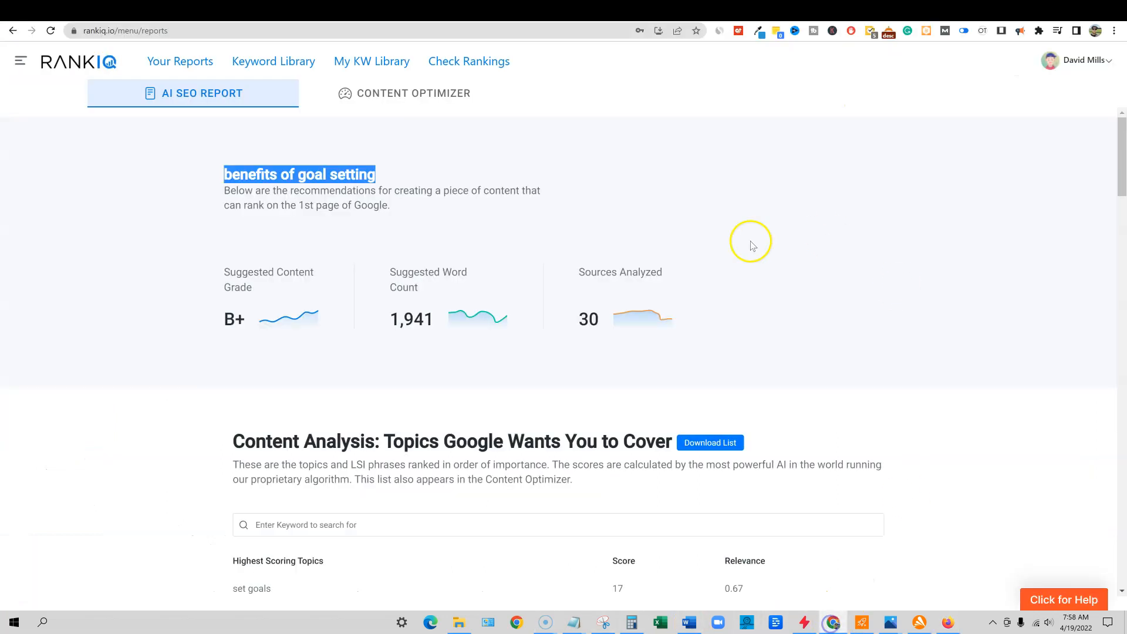
pyautogui.click(420, 99)
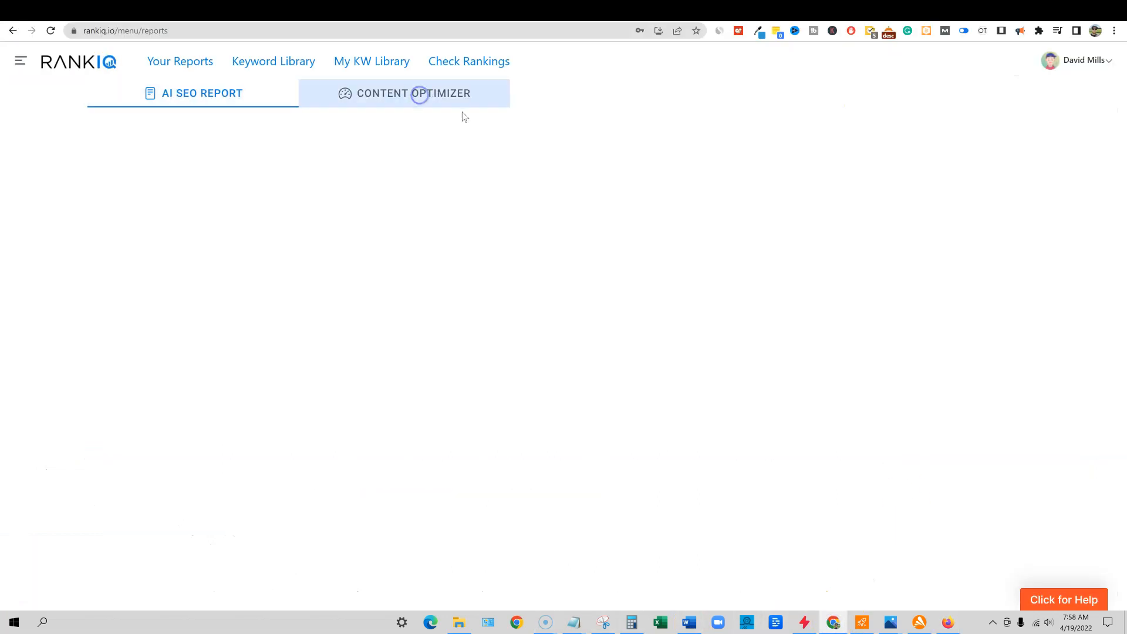
pyautogui.scroll(-4, 317, 297)
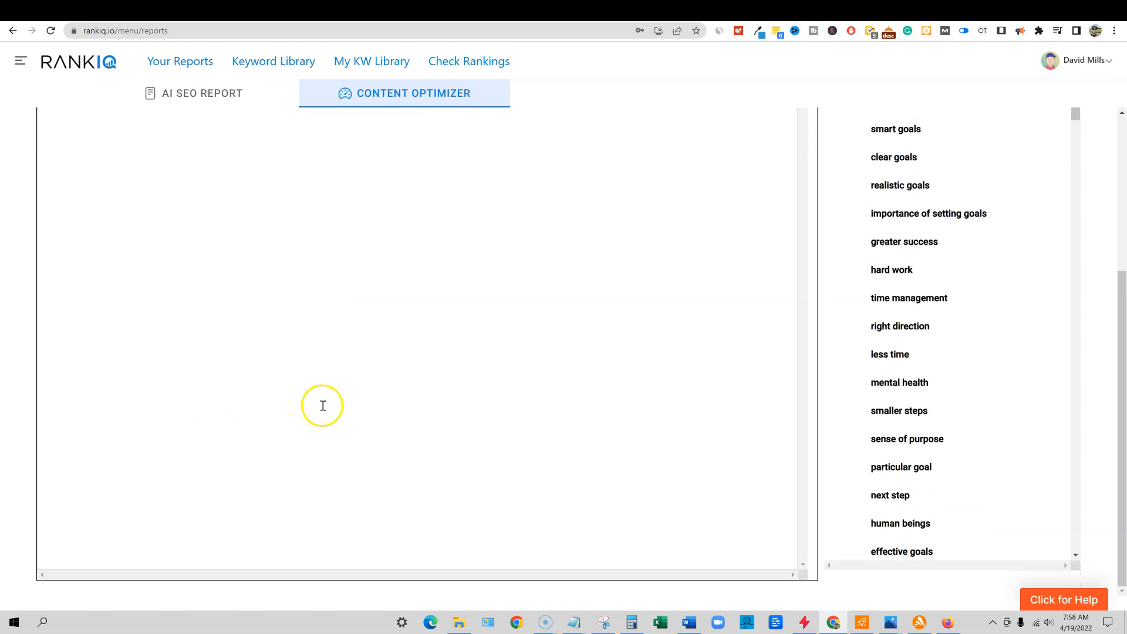
pyautogui.scroll(4, 311, 413)
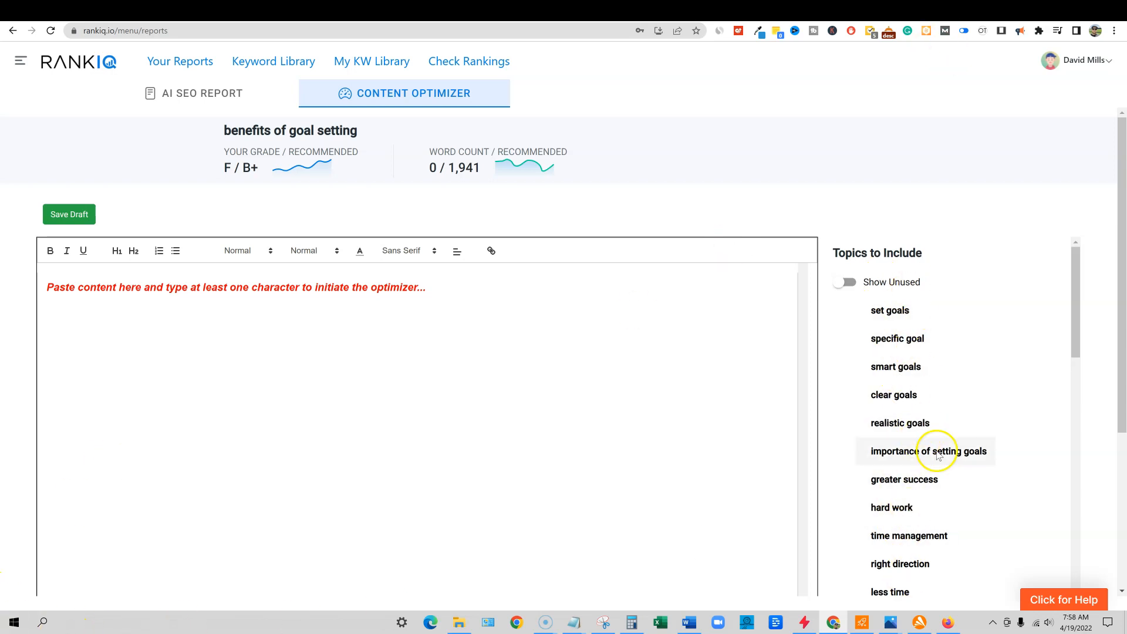
# Switch back to the LongShot editor and look over the section headings that still need text
pyautogui.click(946, 621)
pyautogui.scroll(-5, 410, 377)
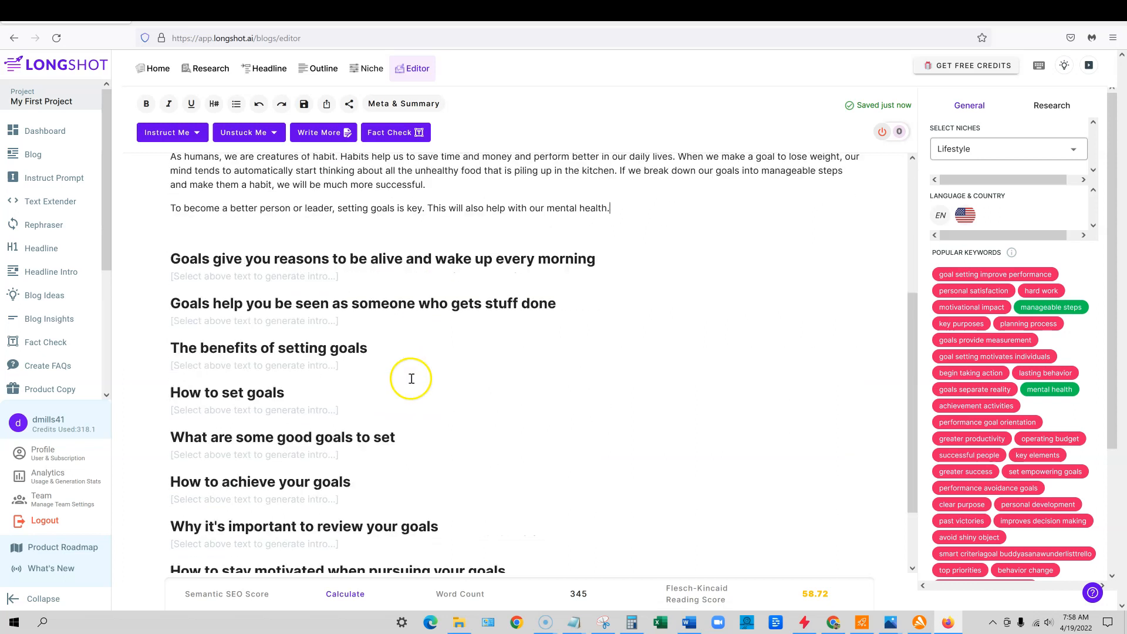
pyautogui.scroll(5, 412, 382)
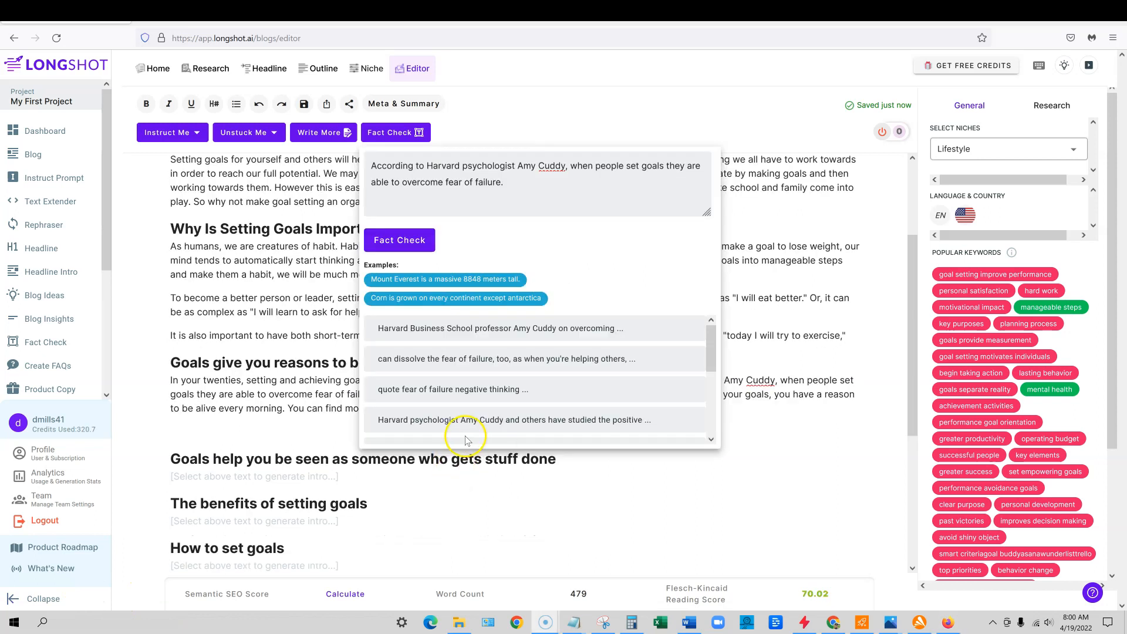
# Examine the Fact Check sources for the claim that setting goals helps people overcome fear of failure
pyautogui.moveTo(492, 435)
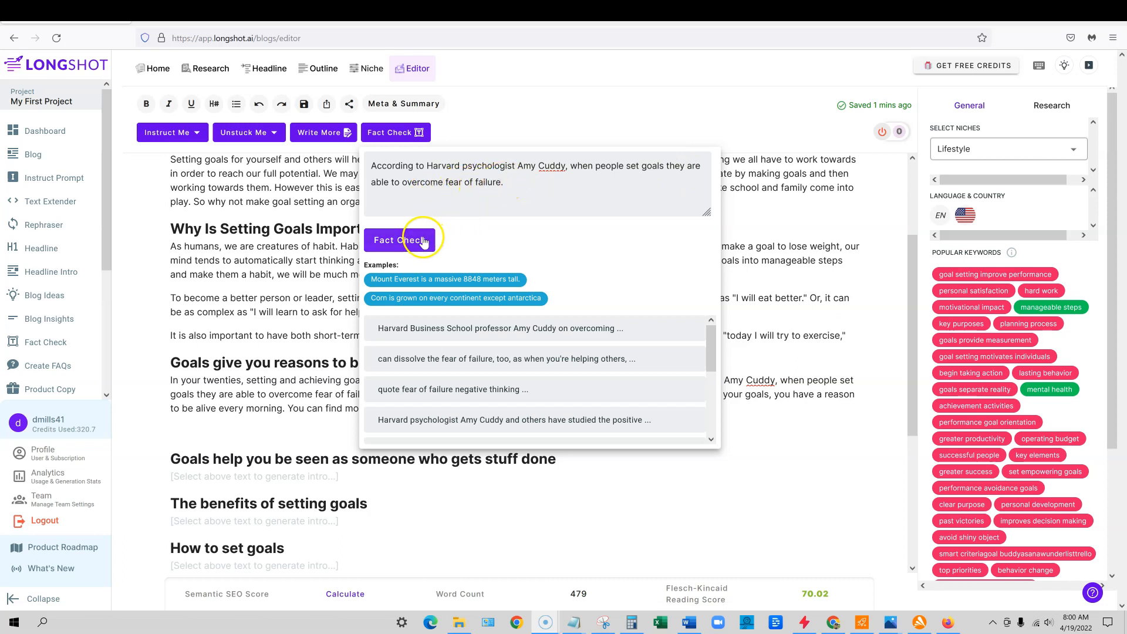
pyautogui.moveTo(402, 333)
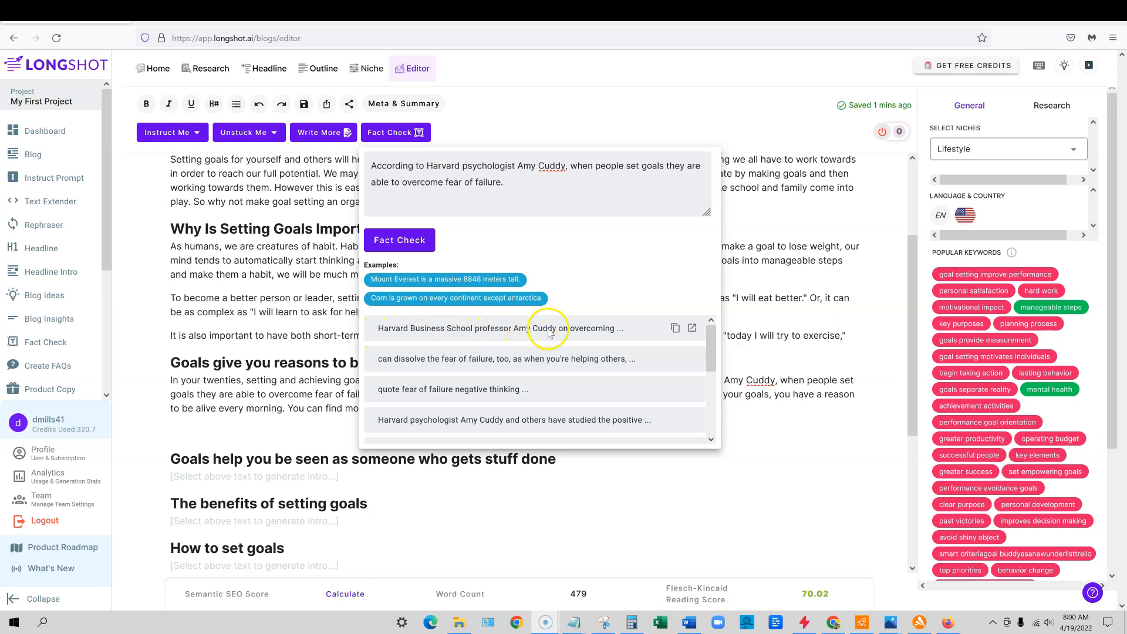
pyautogui.moveTo(401, 370)
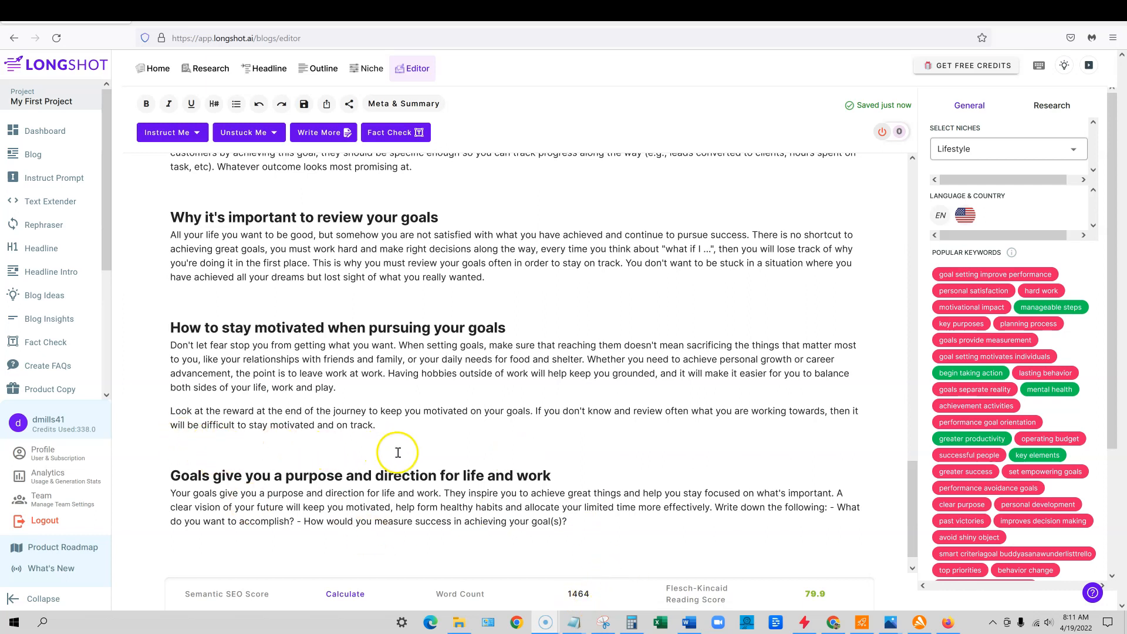
# Review the generated article from the introduction through the "What are some good goals to set" section
pyautogui.scroll(15, 399, 453)
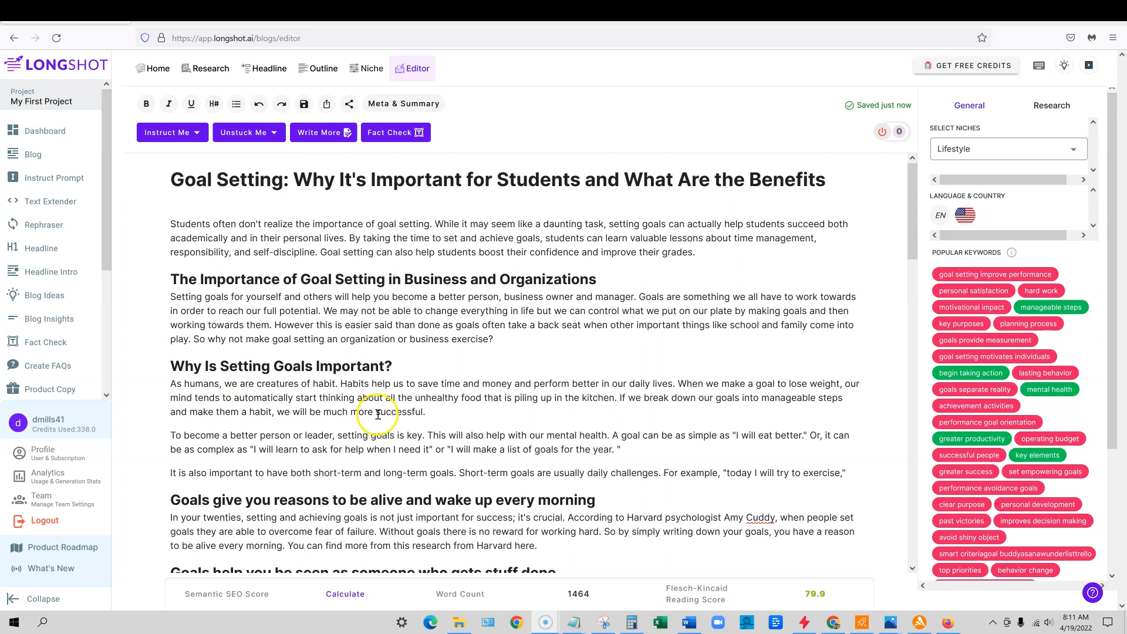
pyautogui.scroll(-3, 273, 384)
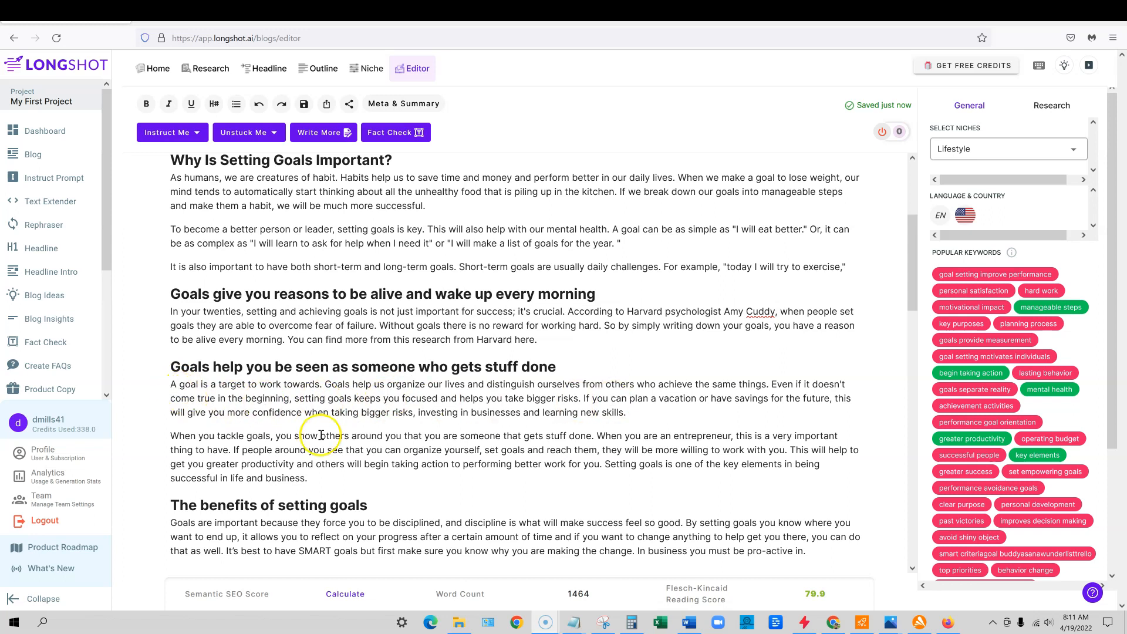
pyautogui.scroll(-5, 377, 464)
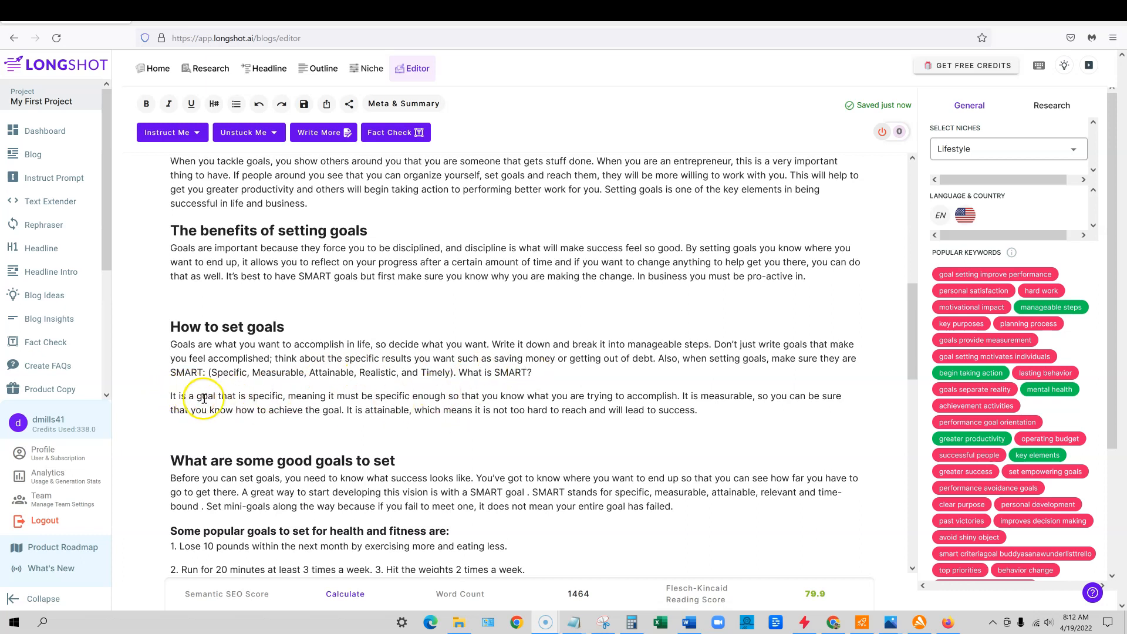
pyautogui.scroll(-3, 446, 435)
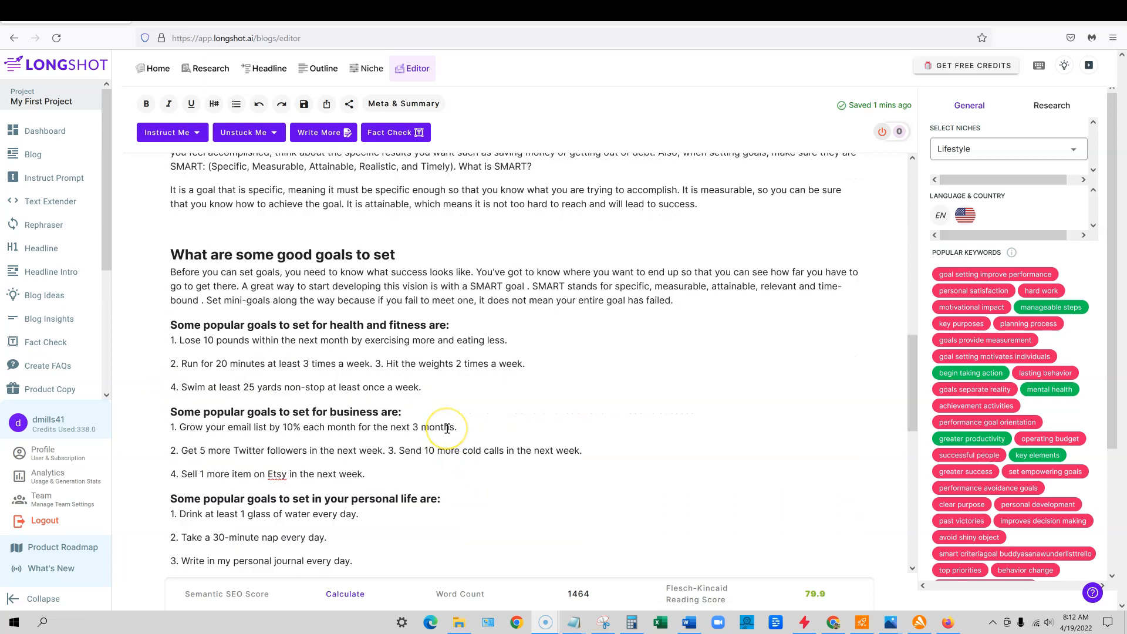
pyautogui.scroll(-1, 448, 429)
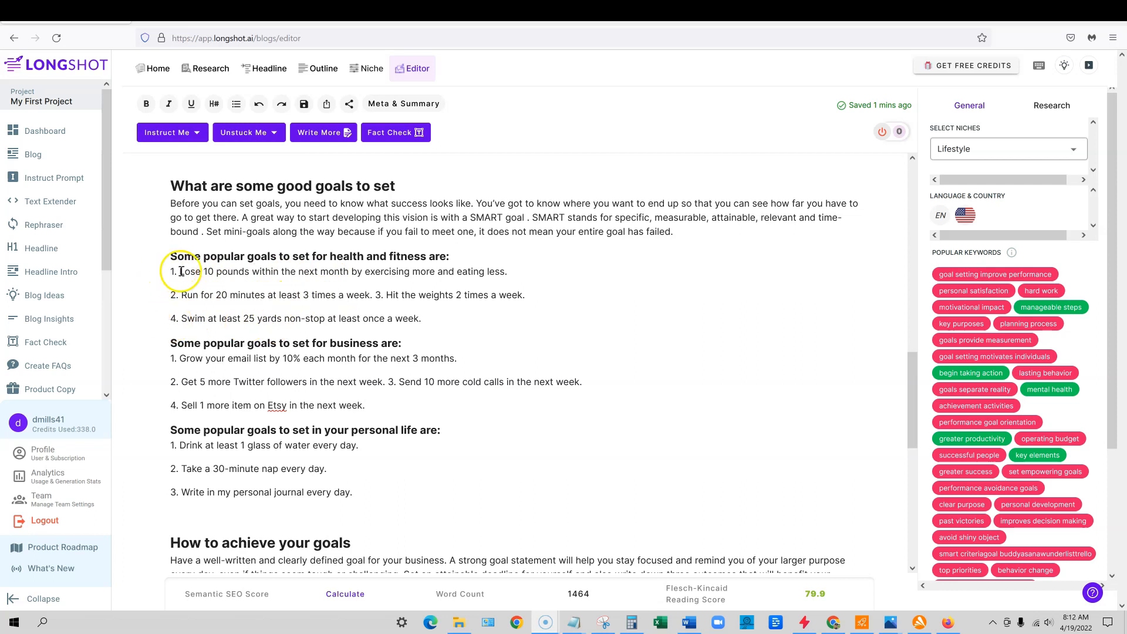
# Put "3. Hit the weights 2 times a week." and "3. Send 10 more cold calls in the next week." on their own lines
pyautogui.click(376, 296)
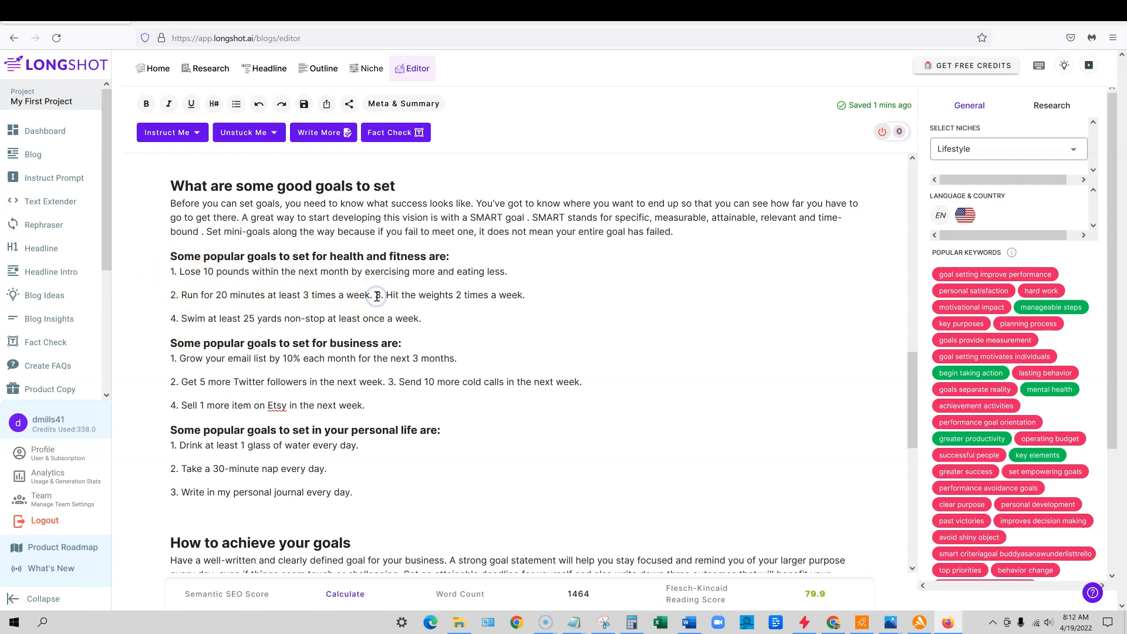
pyautogui.scroll(-10, 377, 297)
pyautogui.scroll(10, 365, 315)
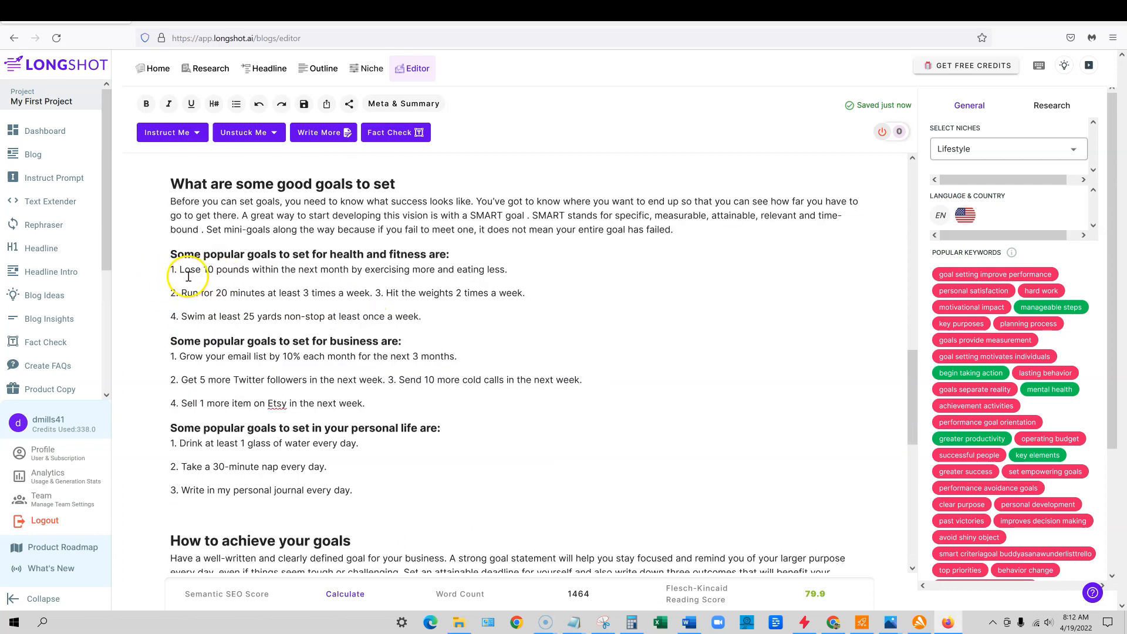
pyautogui.press('Return')
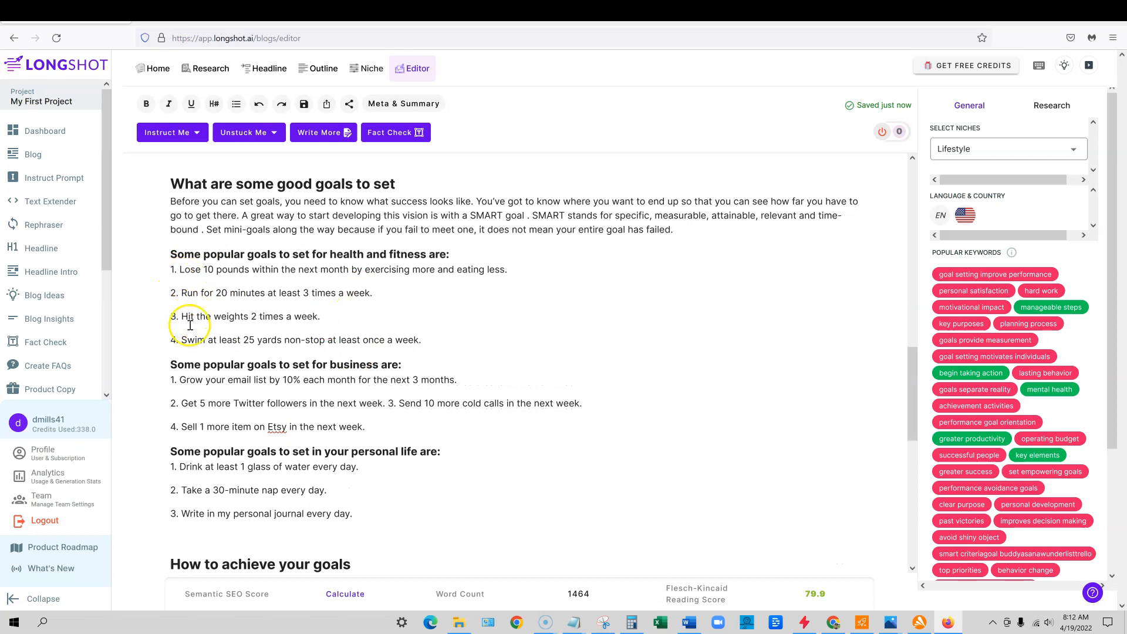
pyautogui.scroll(-1, 227, 353)
pyautogui.click(387, 334)
pyautogui.press('Return')
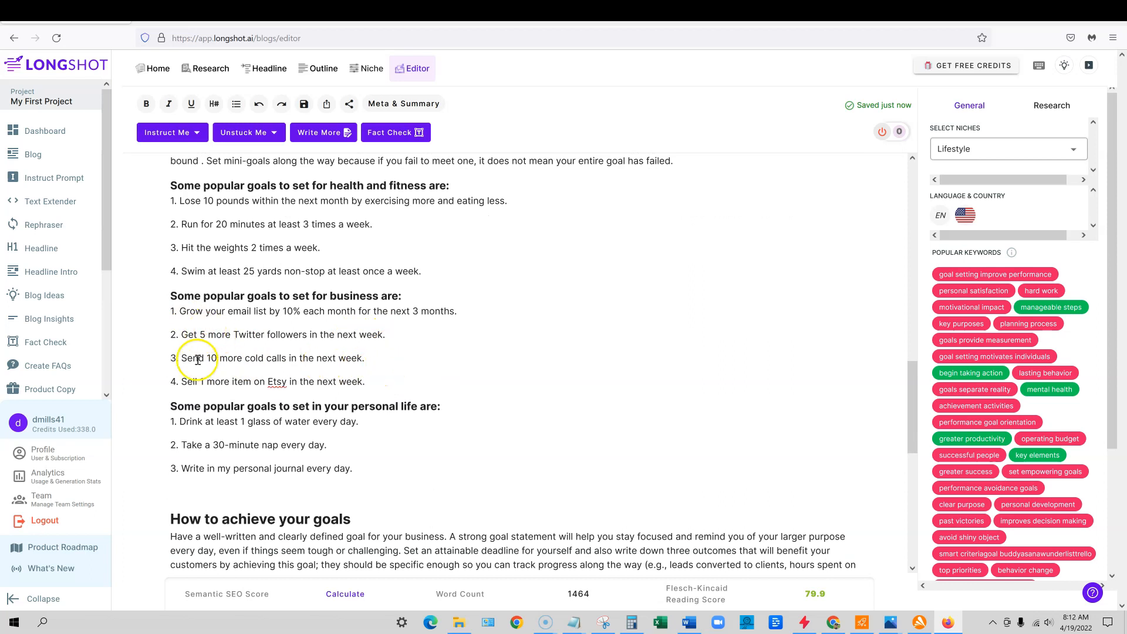
# Remove the extra blank lines above the section headings from "How to set goals" through "Goals give you a purpose and direction for life and work"
pyautogui.scroll(-1, 189, 395)
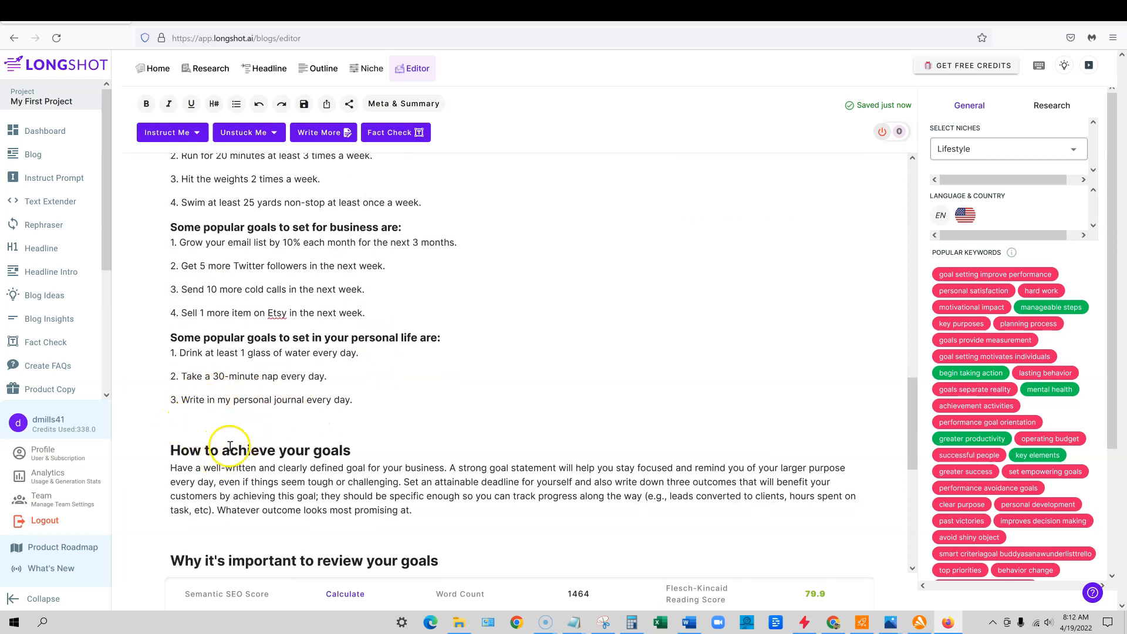
pyautogui.click(215, 418)
pyautogui.press('BackSpace')
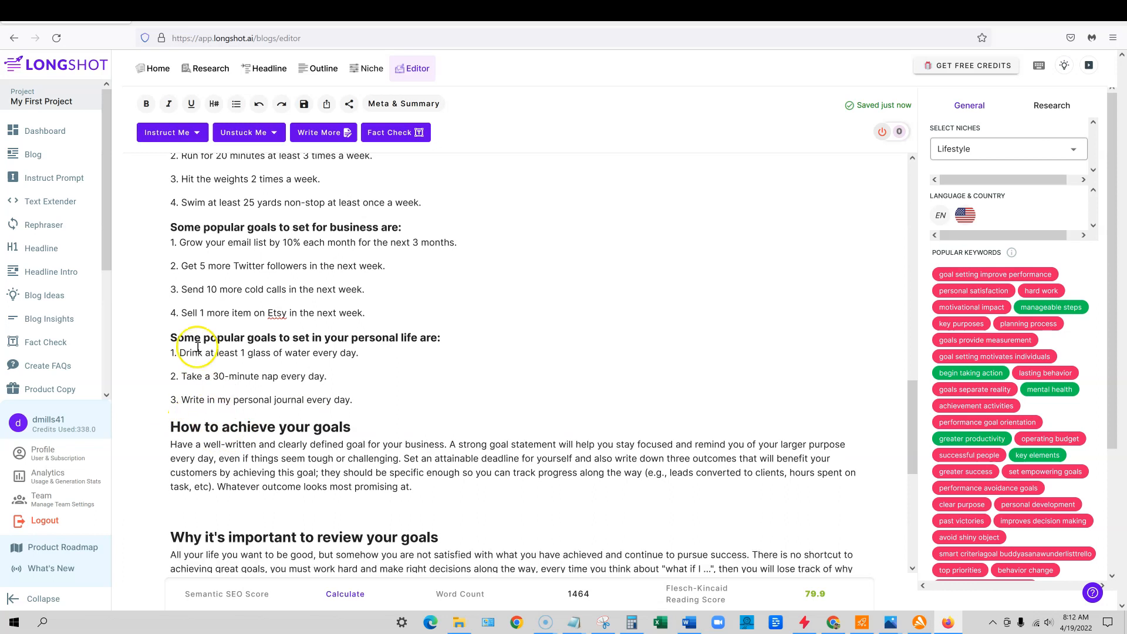
pyautogui.scroll(5, 198, 348)
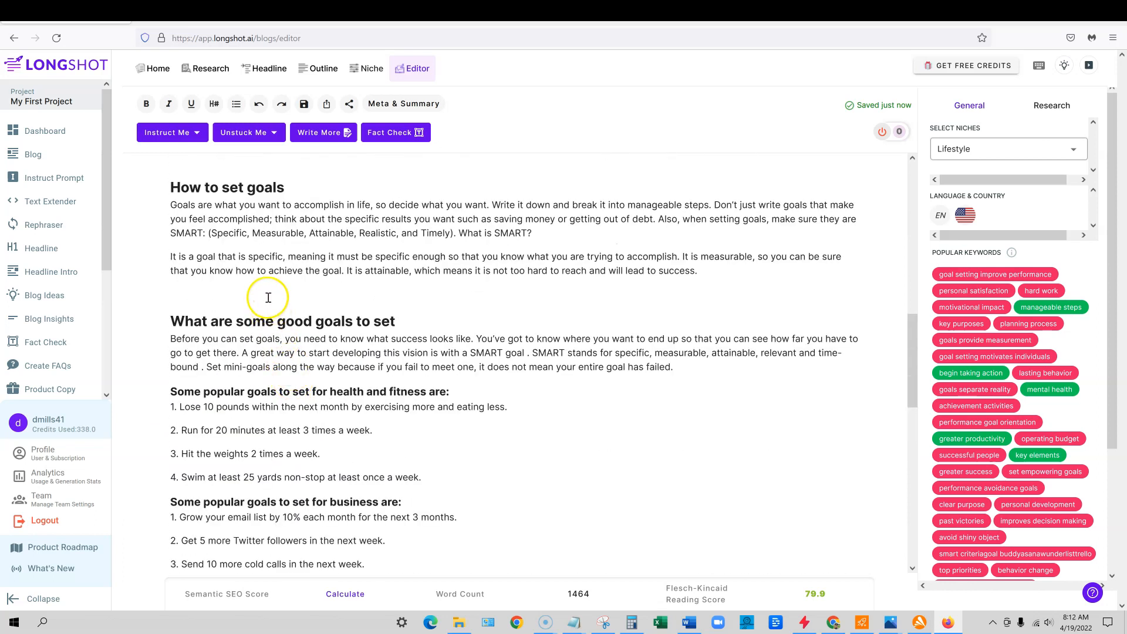
pyautogui.click(268, 297)
pyautogui.press('BackSpace')
pyautogui.scroll(3, 268, 297)
pyautogui.scroll(10, 266, 299)
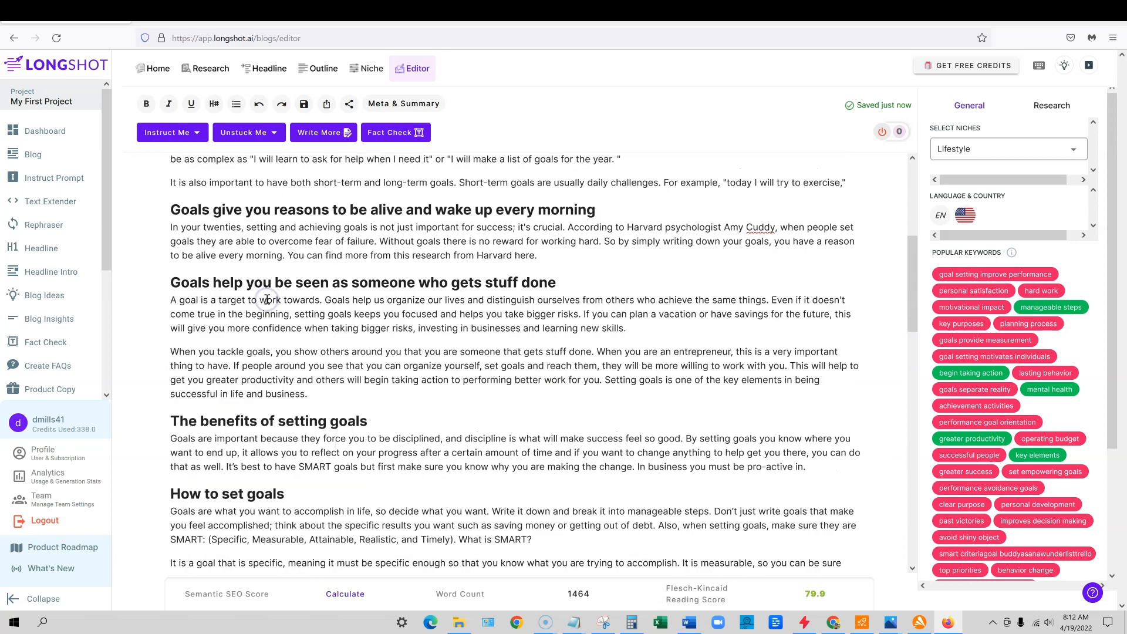
pyautogui.scroll(-15, 267, 310)
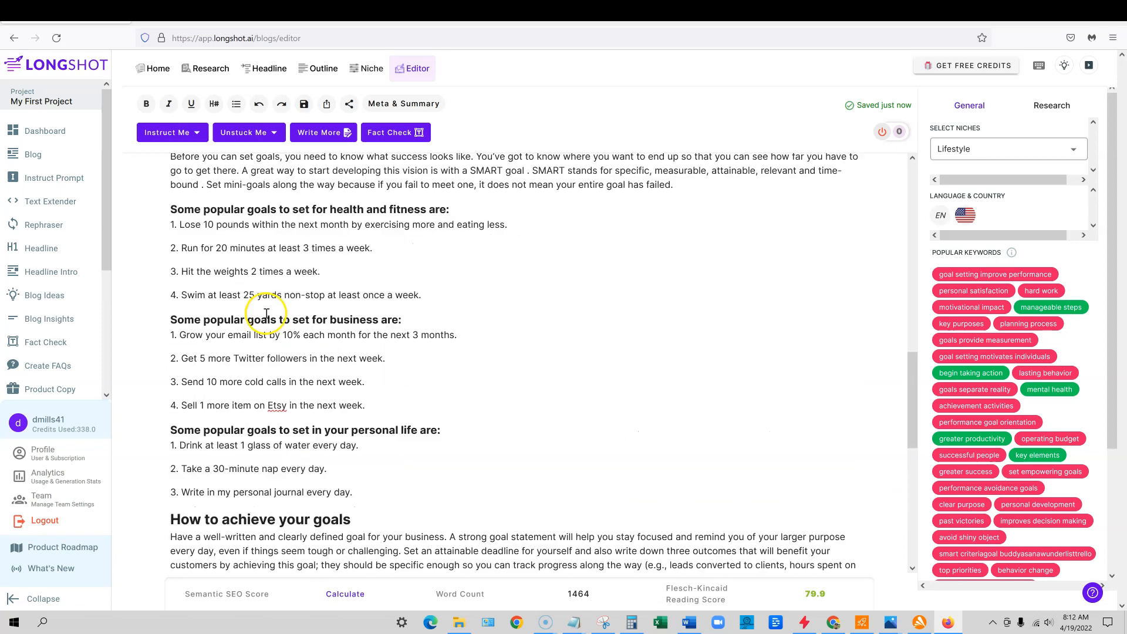
pyautogui.scroll(-3, 227, 404)
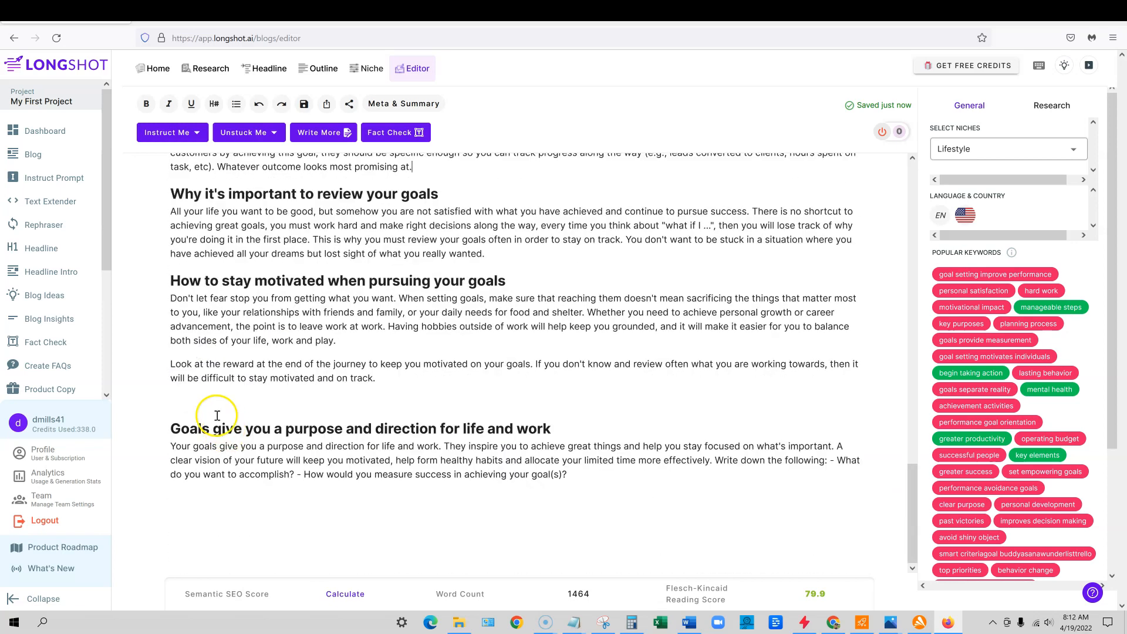
pyautogui.click(213, 403)
# Generate a new paragraph at the end of the article with Unstuck Me for the keyword "goal setting motivates individuals"
pyautogui.click(575, 476)
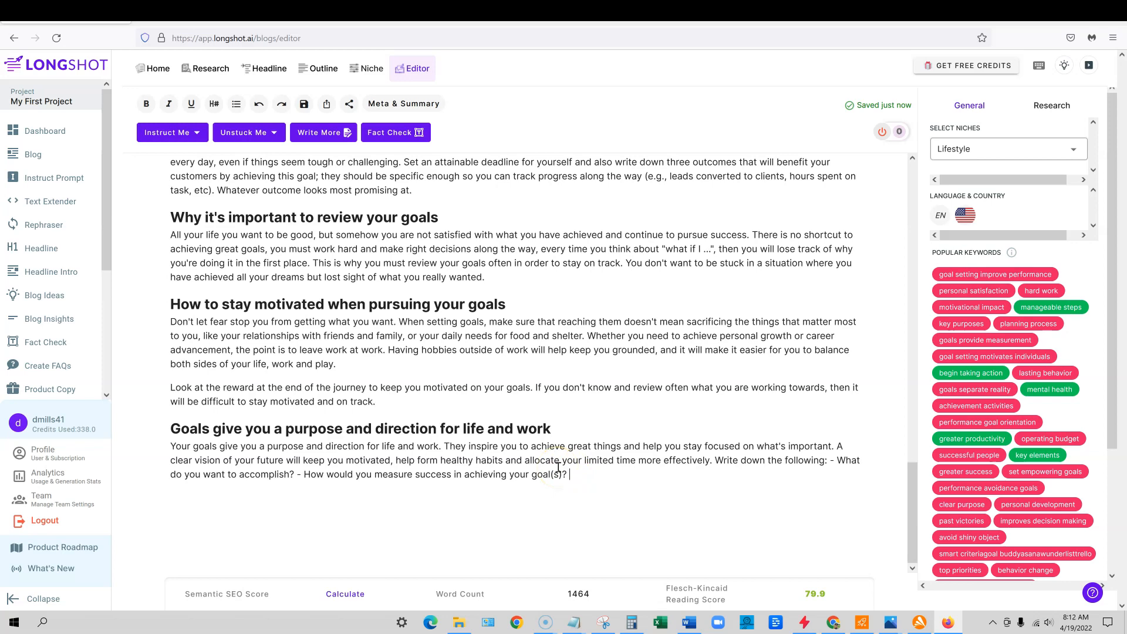
pyautogui.scroll(1, 558, 467)
pyautogui.scroll(2, 558, 467)
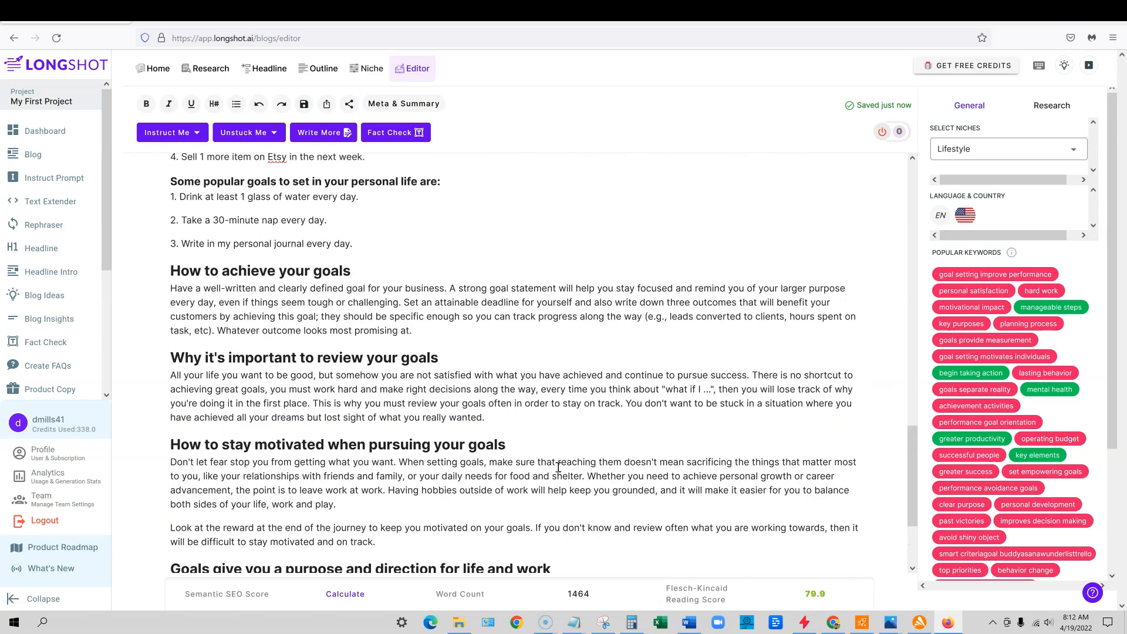
pyautogui.scroll(10, 559, 467)
pyautogui.scroll(-15, 558, 467)
pyautogui.click(581, 479)
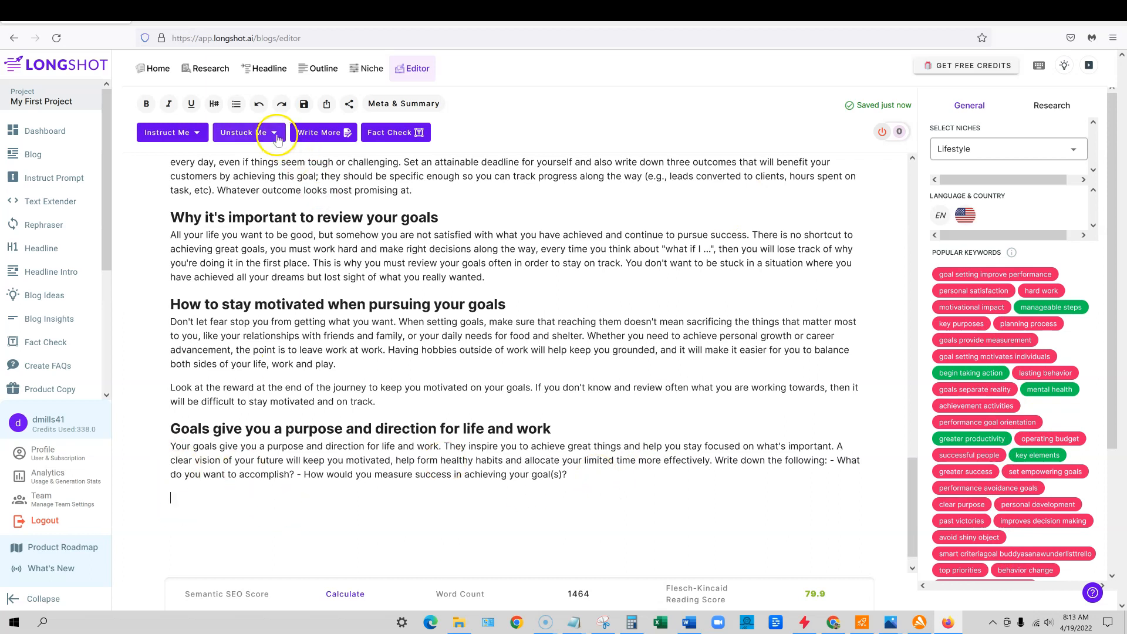
pyautogui.click(275, 133)
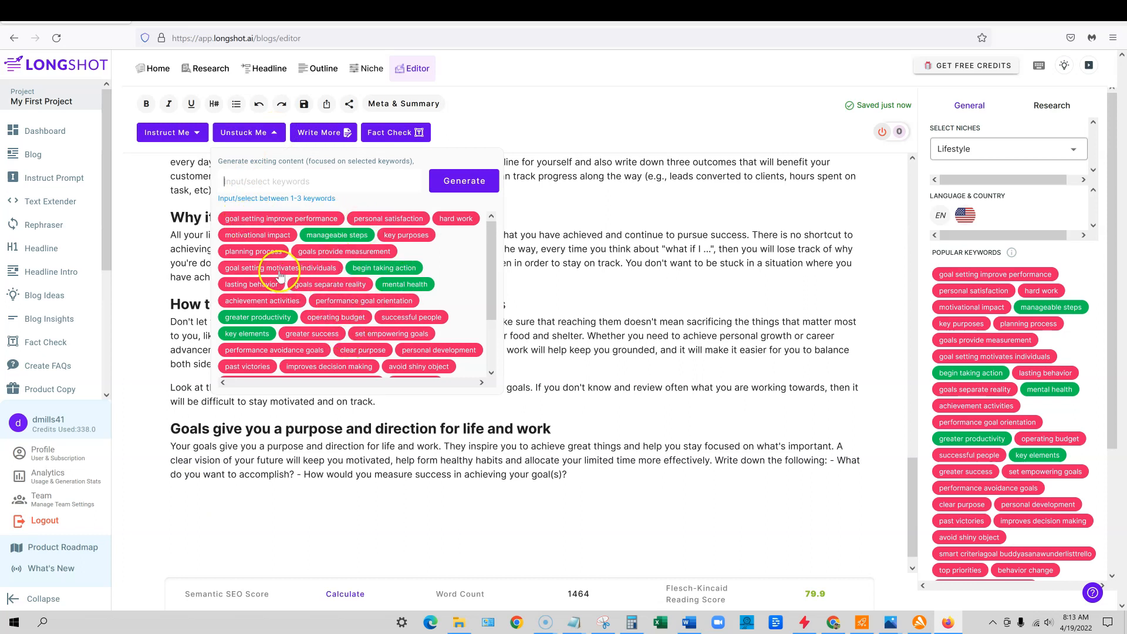
pyautogui.click(311, 273)
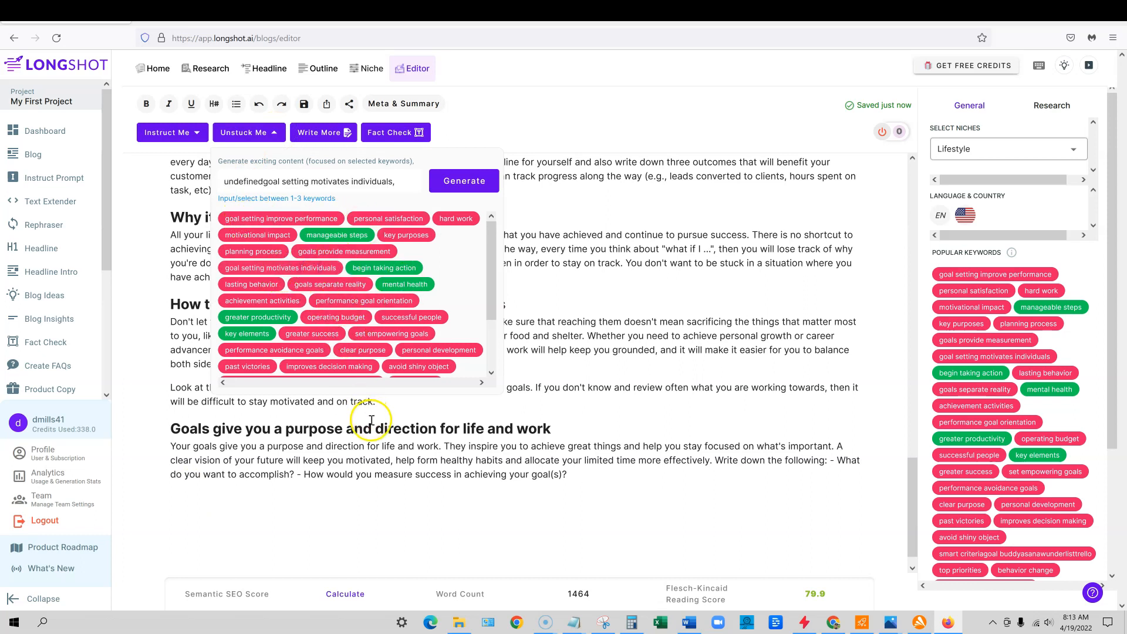
pyautogui.moveTo(225, 181); pyautogui.dragTo(261, 181)
pyautogui.press('BackSpace')
pyautogui.click(458, 183)
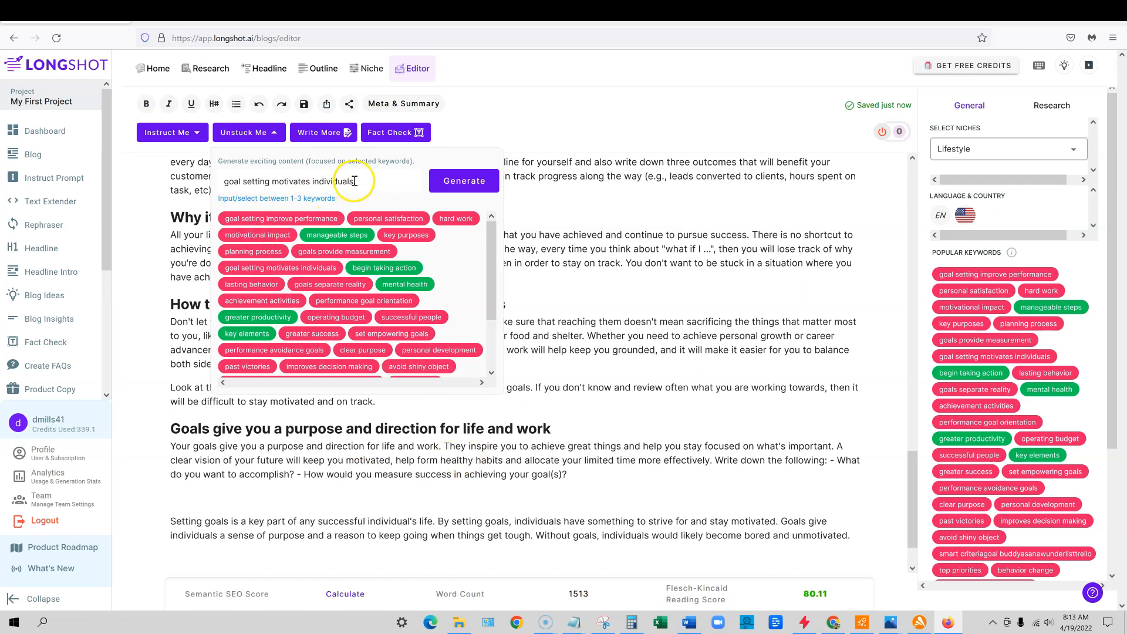
# Copy the keyword "goal setting motivates individuals" above the generated paragraph and format it as Heading 2
pyautogui.moveTo(295, 181); pyautogui.dragTo(204, 181)
pyautogui.hotkey('ctrl', 'c')
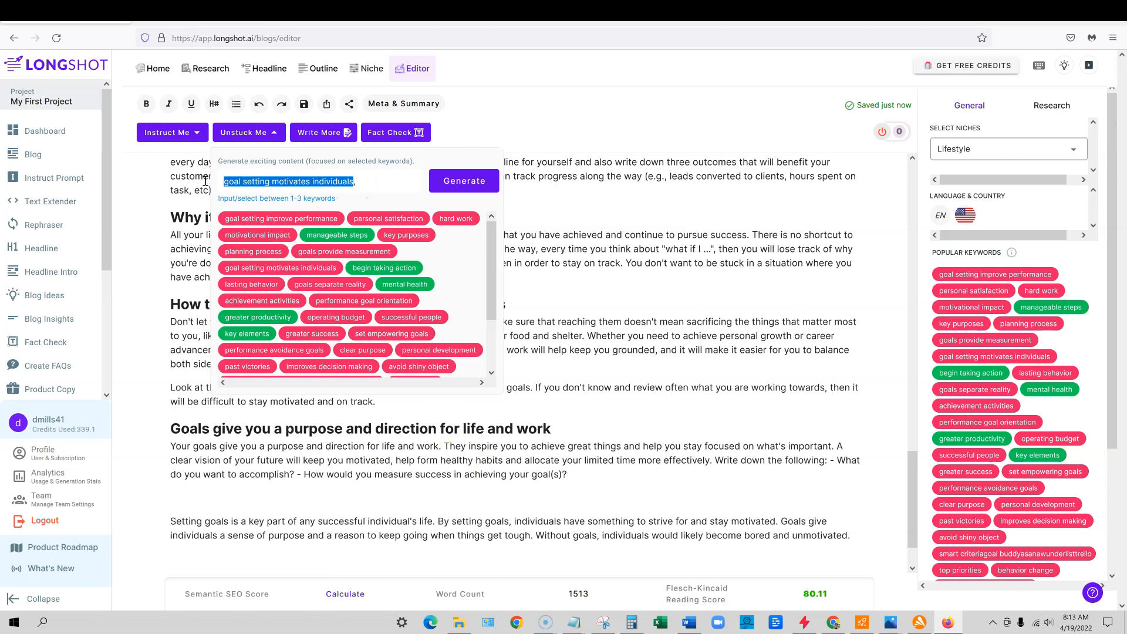
pyautogui.click(183, 512)
pyautogui.hotkey('ctrl', 'v')
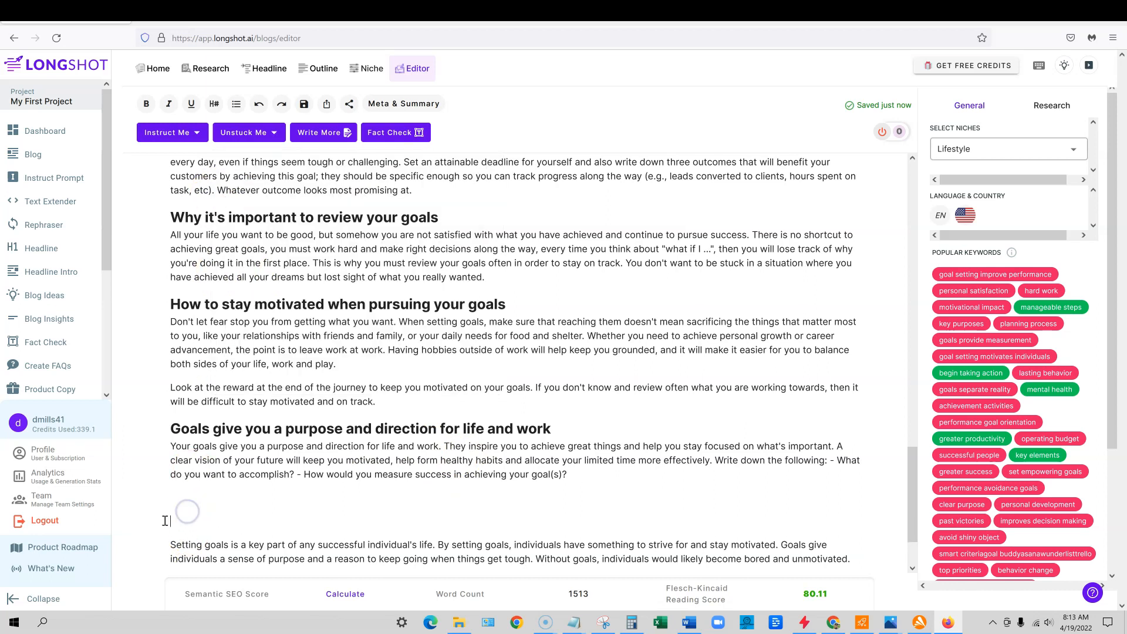
pyautogui.moveTo(326, 518); pyautogui.dragTo(151, 527)
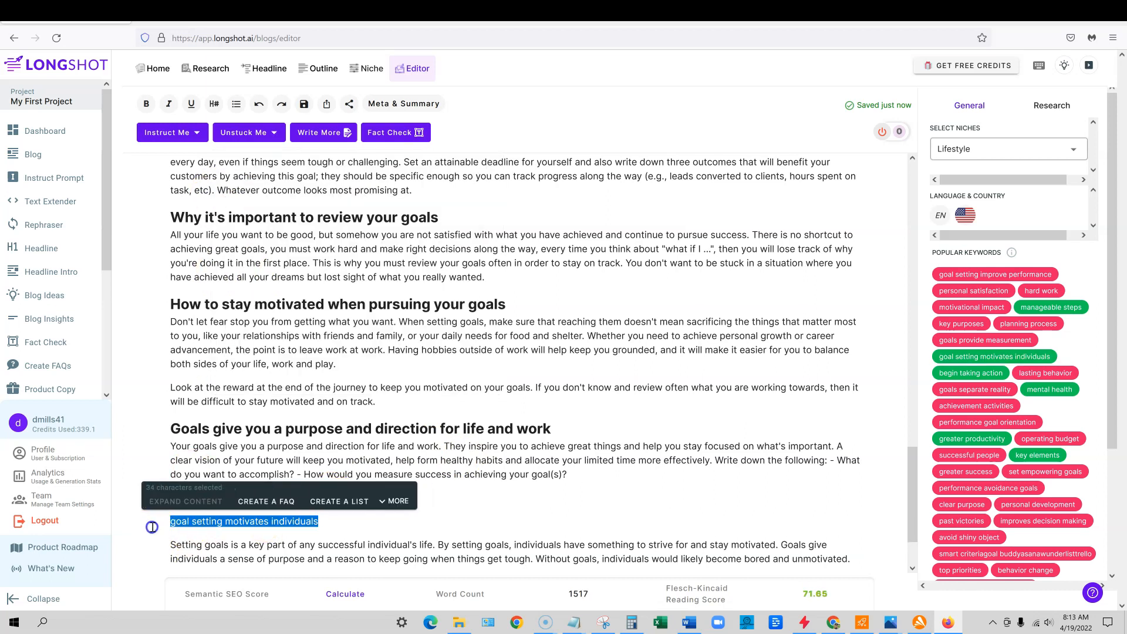
pyautogui.click(214, 103)
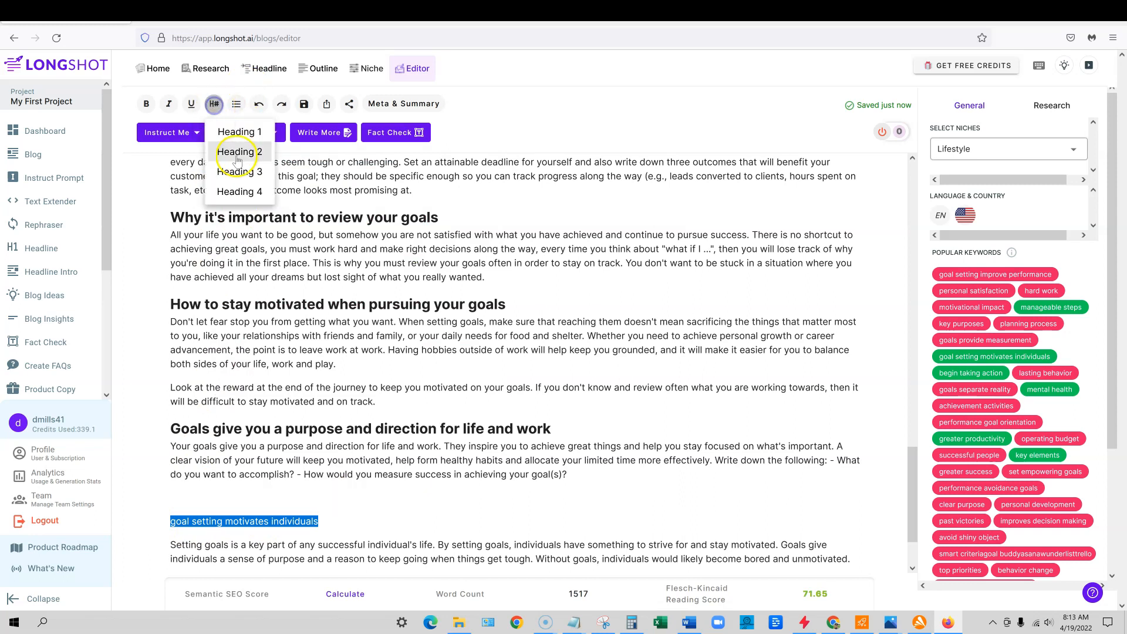
pyautogui.click(238, 155)
# Capitalize the new heading as "Goal Setting Motivates Individuals" and remove the blank line above it
pyautogui.click(178, 526)
pyautogui.press('BackSpace')
pyautogui.write('G')
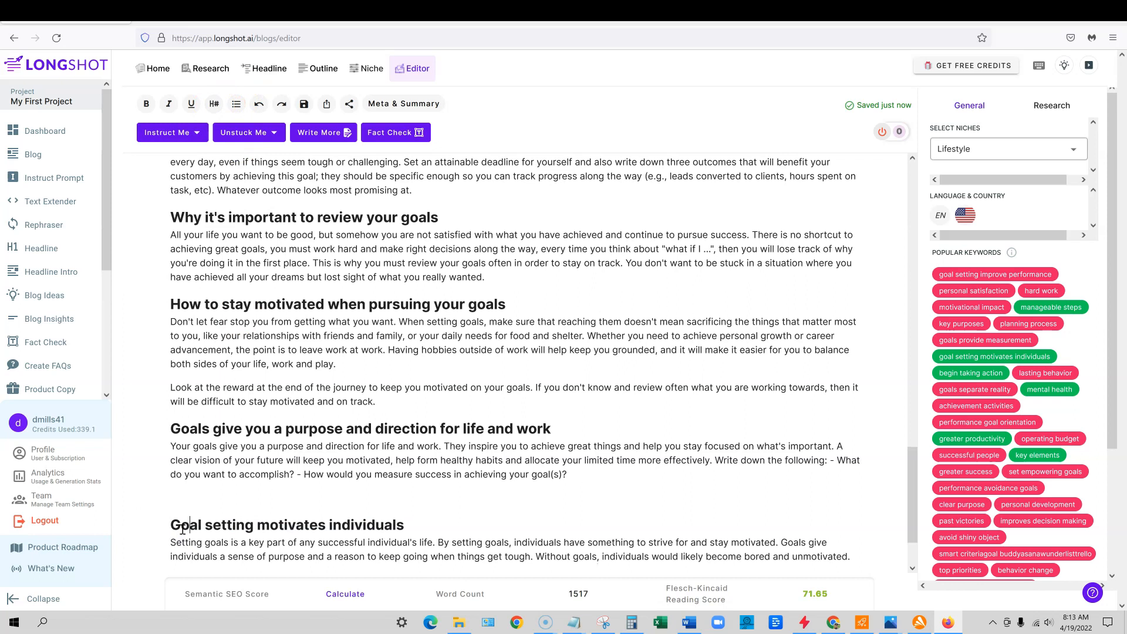
pyautogui.click(191, 506)
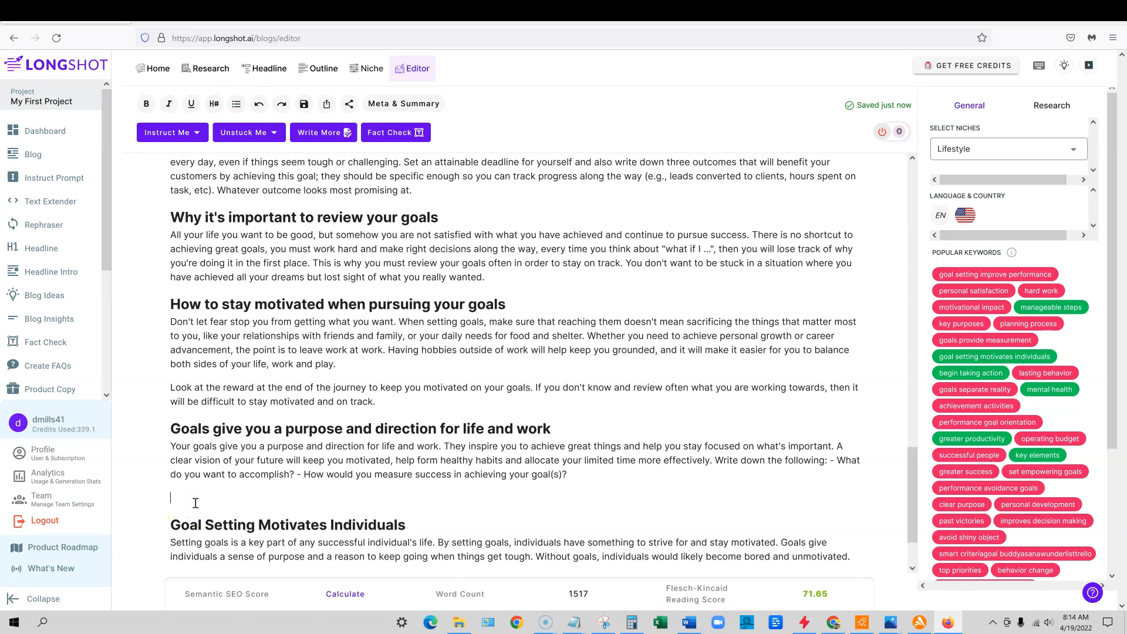
pyautogui.press('BackSpace')
pyautogui.scroll(-1, 326, 465)
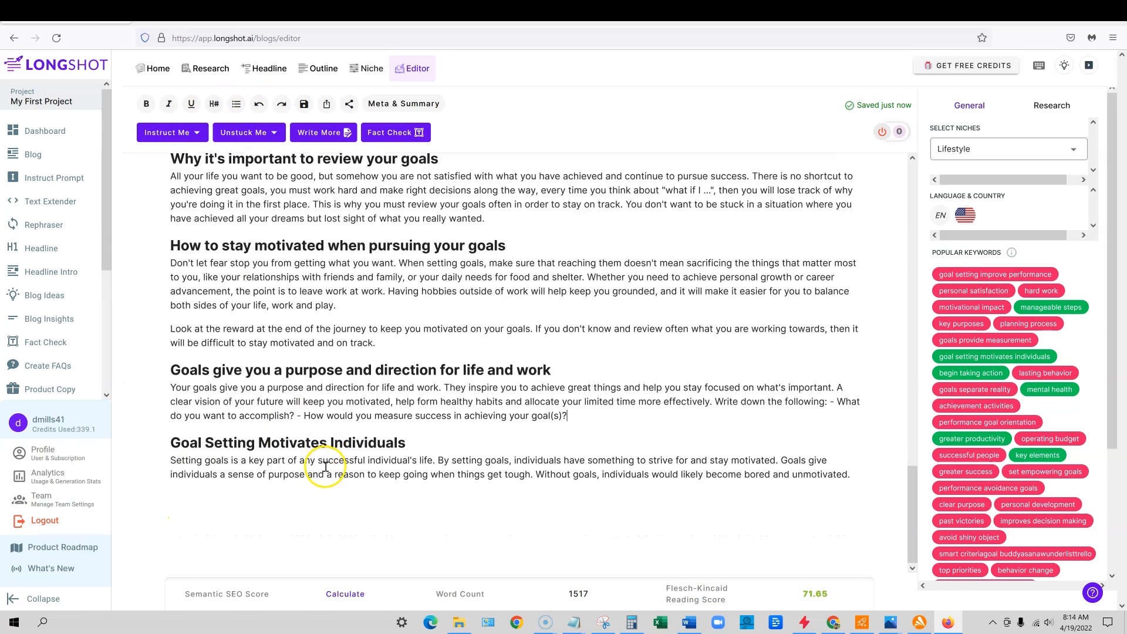
pyautogui.scroll(1, 326, 466)
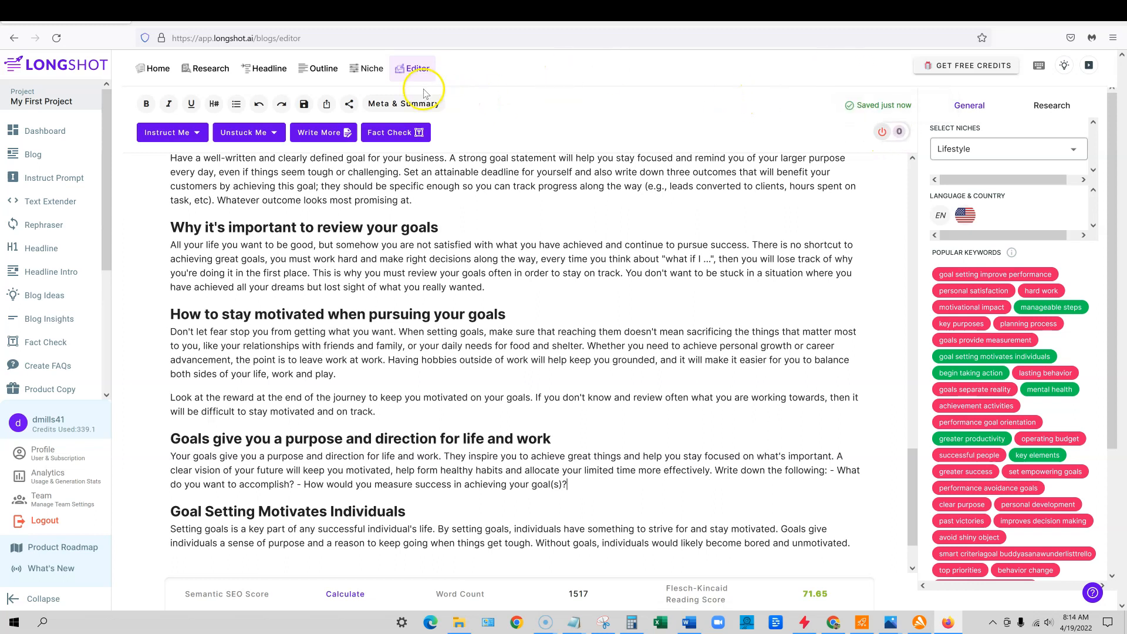
# Copy the question "Why is goal setting important for students?" from the research questions on the Outline page
pyautogui.click(320, 68)
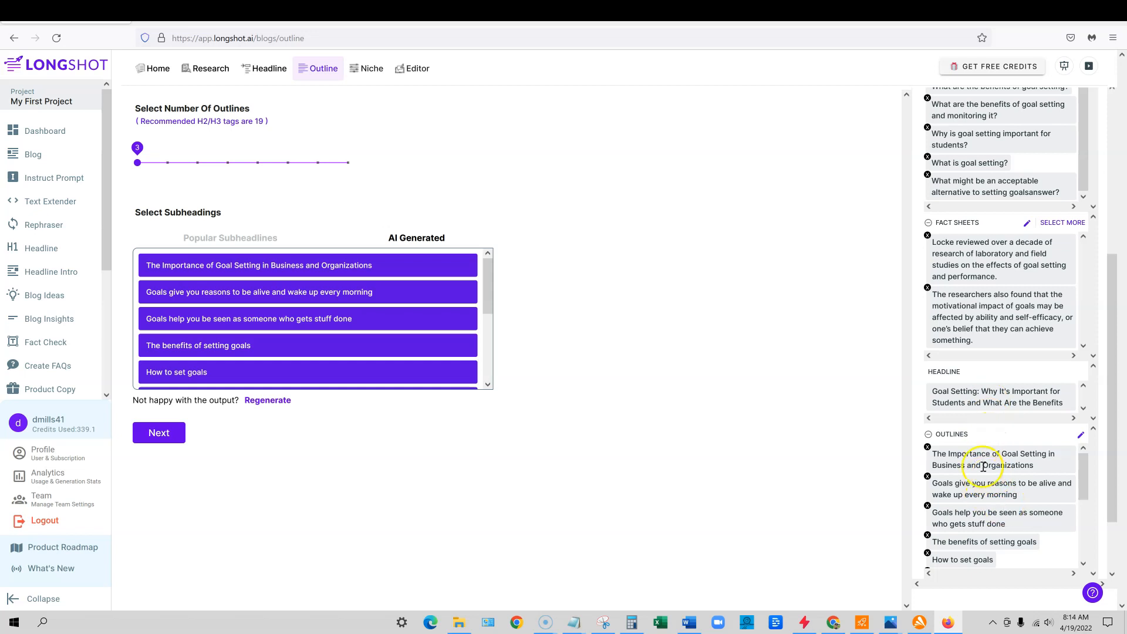
pyautogui.scroll(-3, 978, 461)
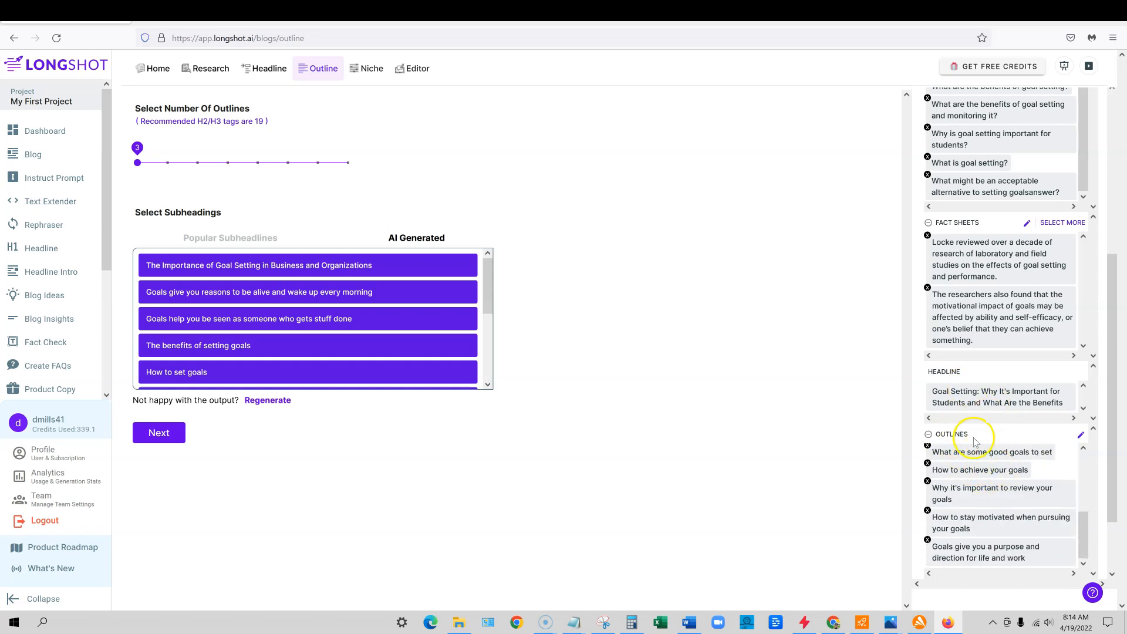
pyautogui.scroll(3, 985, 232)
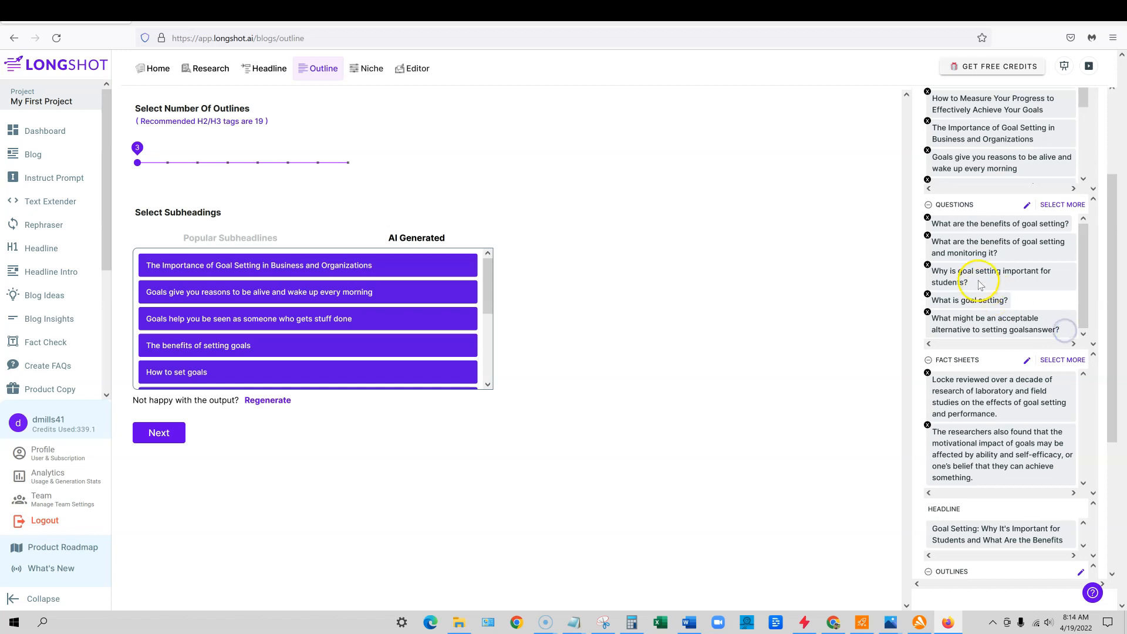
pyautogui.moveTo(952, 283); pyautogui.dragTo(936, 272)
pyautogui.hotkey('ctrl', 'c')
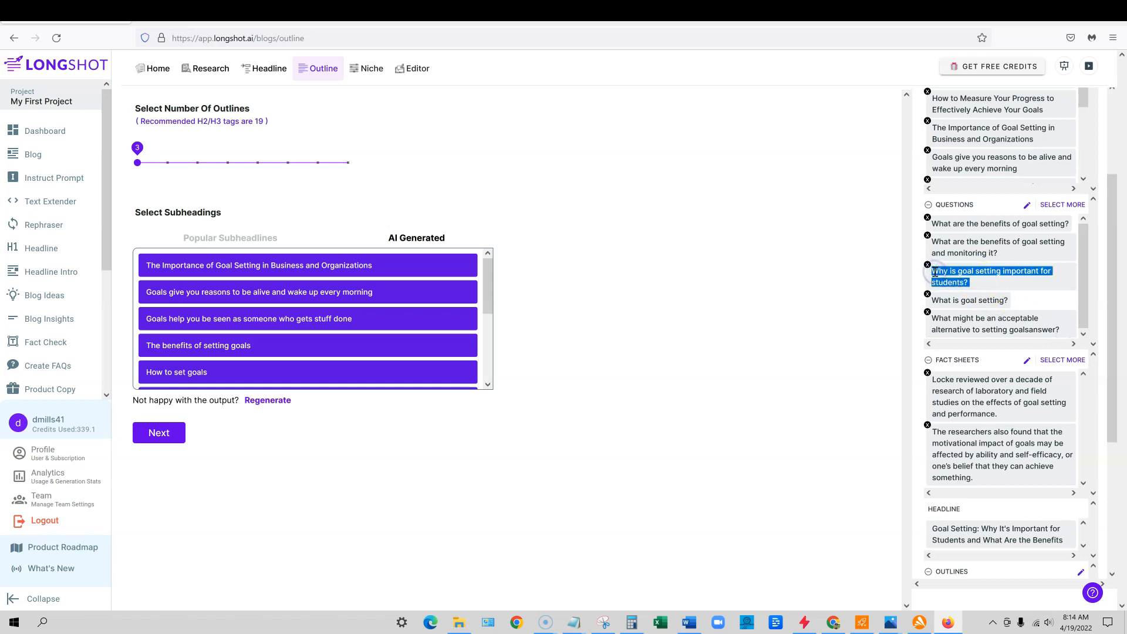
# Paste the copied question at the end of the article in the editor and format it as Heading 2
pyautogui.click(415, 68)
pyautogui.scroll(-12, 382, 352)
pyautogui.scroll(8, 398, 414)
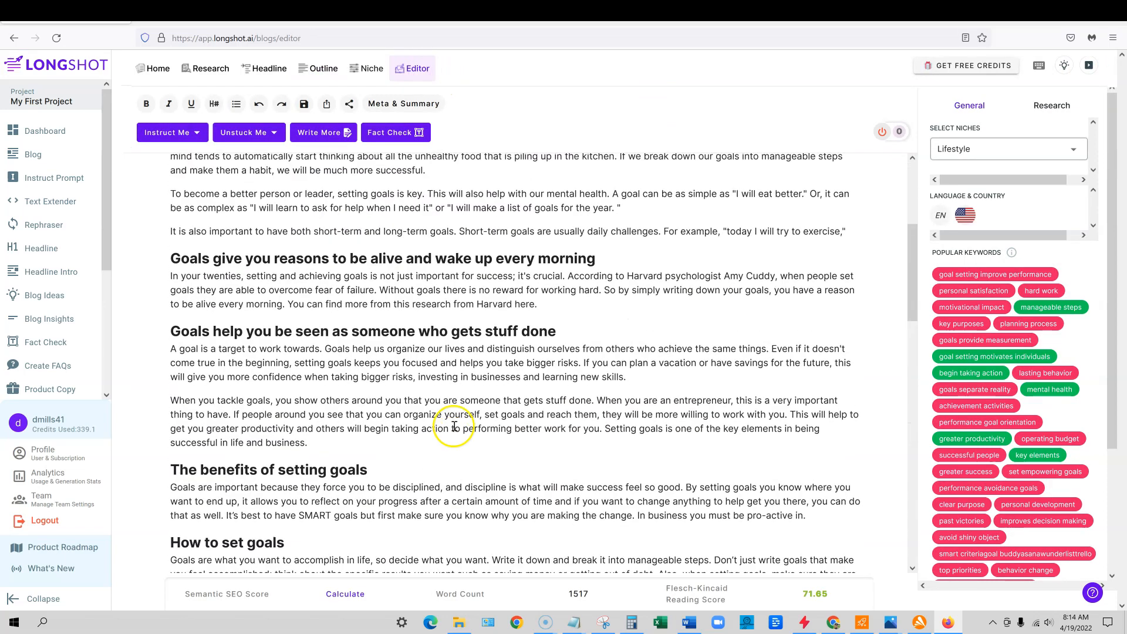
pyautogui.scroll(-10, 249, 498)
pyautogui.hotkey('ctrl', 'v')
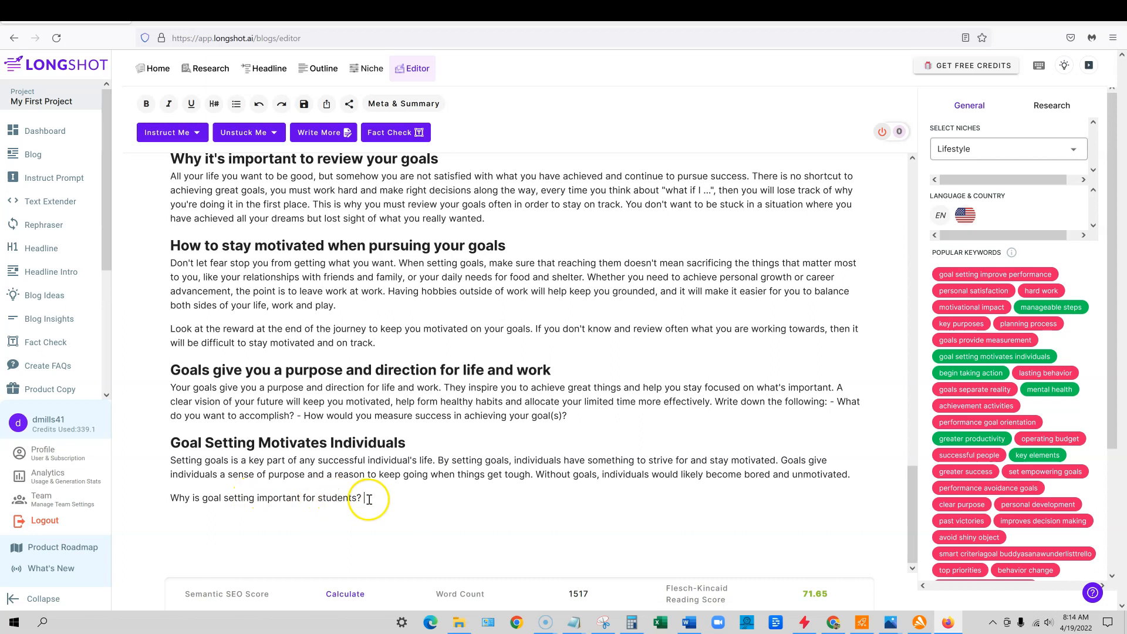
pyautogui.moveTo(365, 497); pyautogui.dragTo(167, 501)
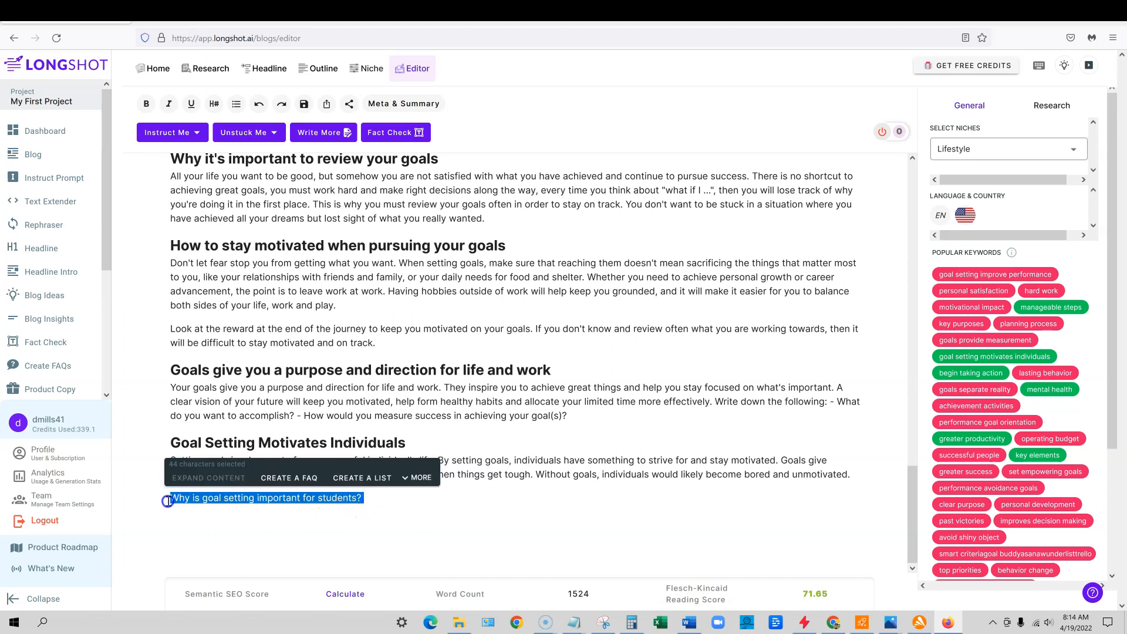
pyautogui.click(214, 104)
pyautogui.click(252, 152)
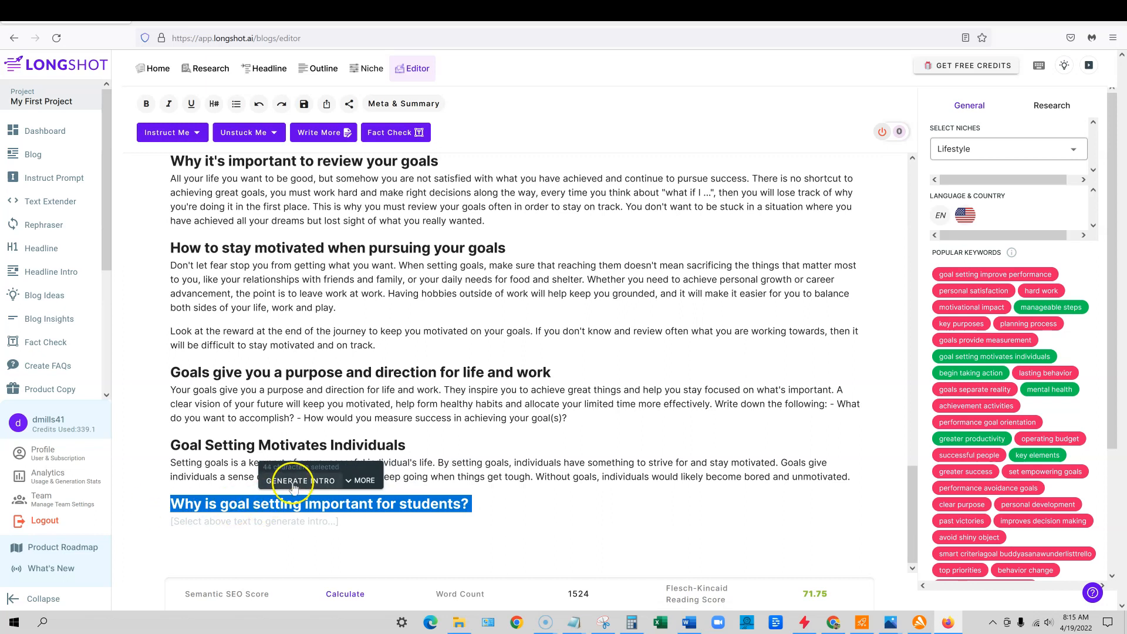
# Generate an intro without extra keywords for "Why is goal setting important for students?" and remove the stray "##" at its end
pyautogui.click(294, 480)
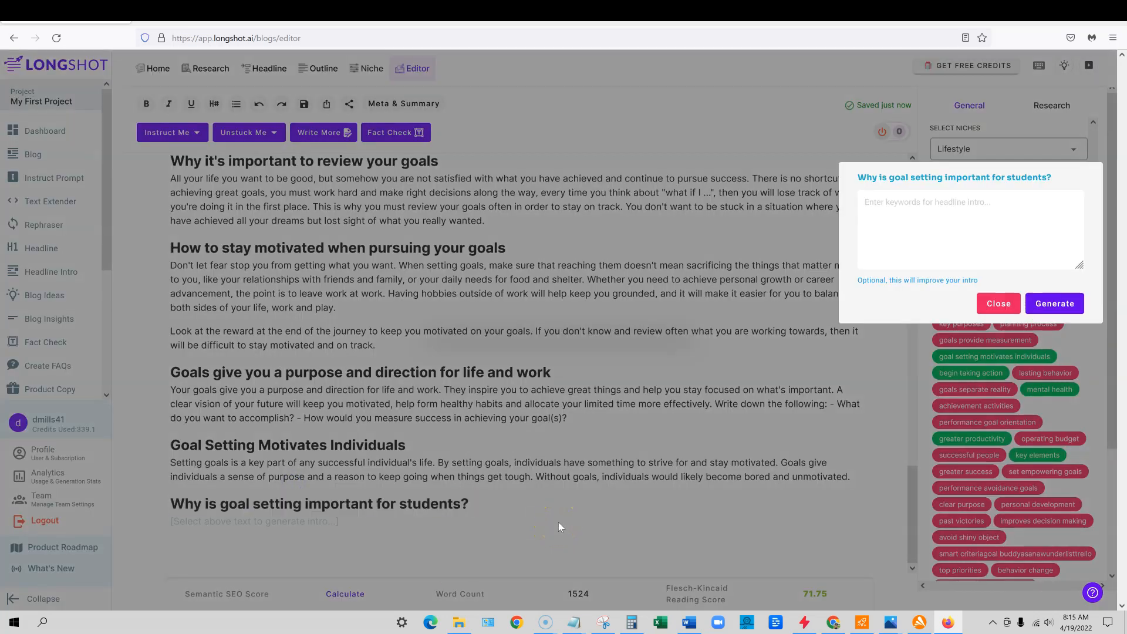
pyautogui.click(1050, 305)
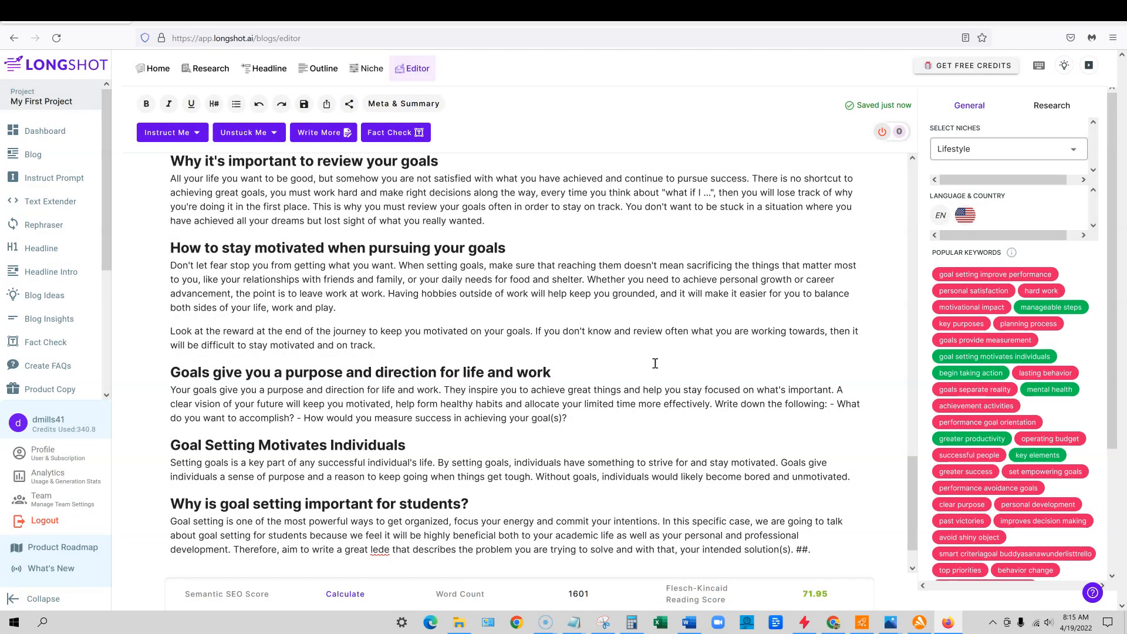
pyautogui.scroll(-1, 415, 517)
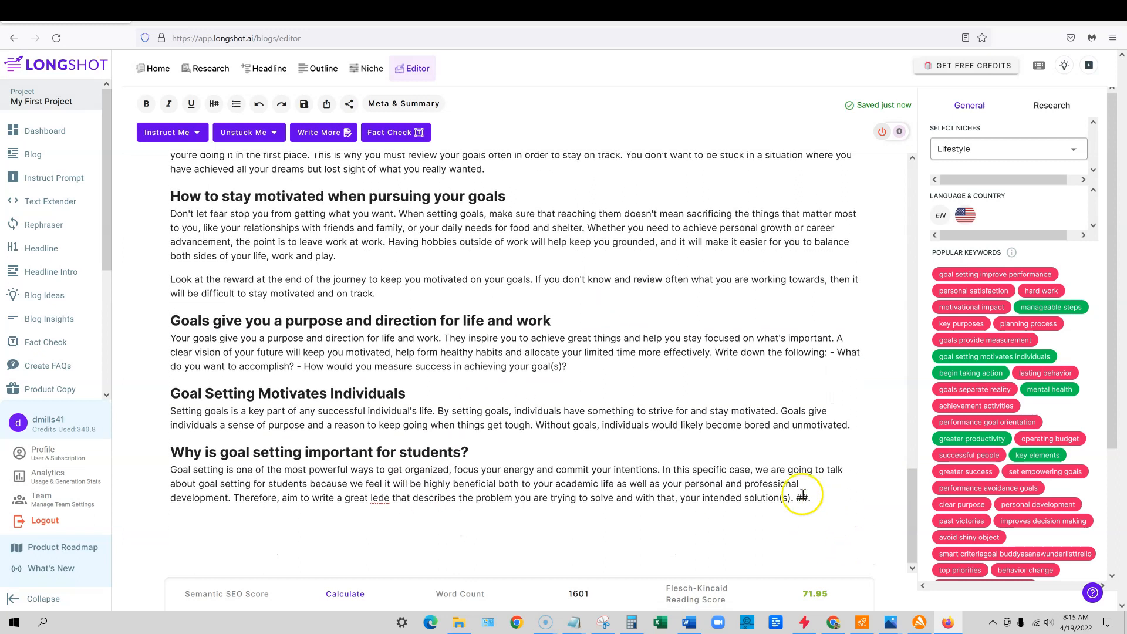
pyautogui.moveTo(812, 498); pyautogui.dragTo(791, 500)
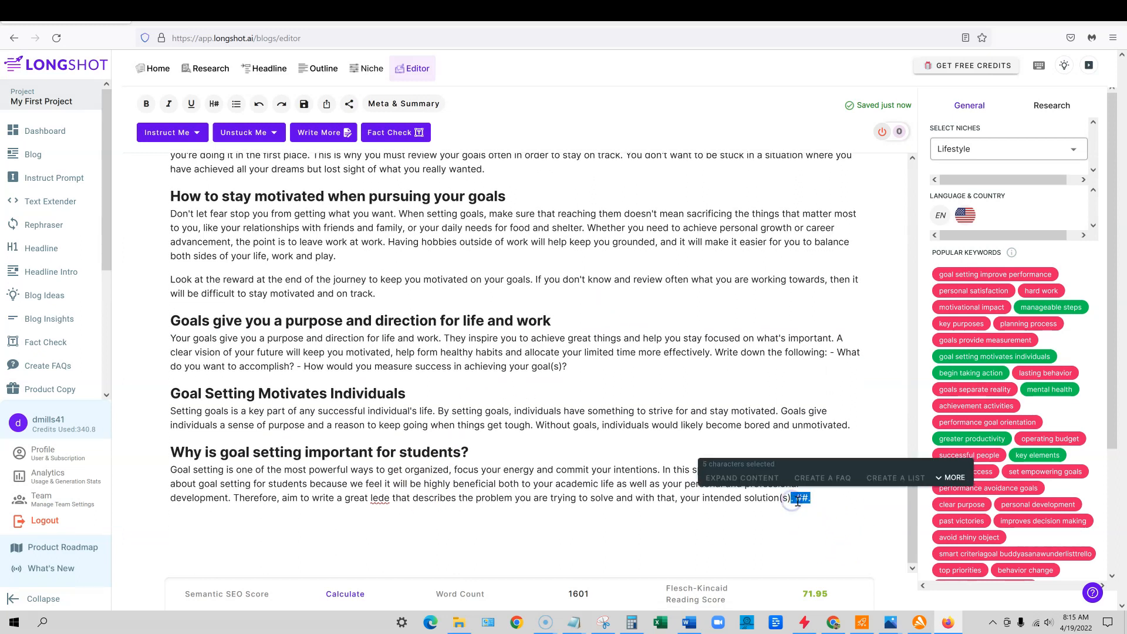
pyautogui.press('BackSpace')
pyautogui.write('.')
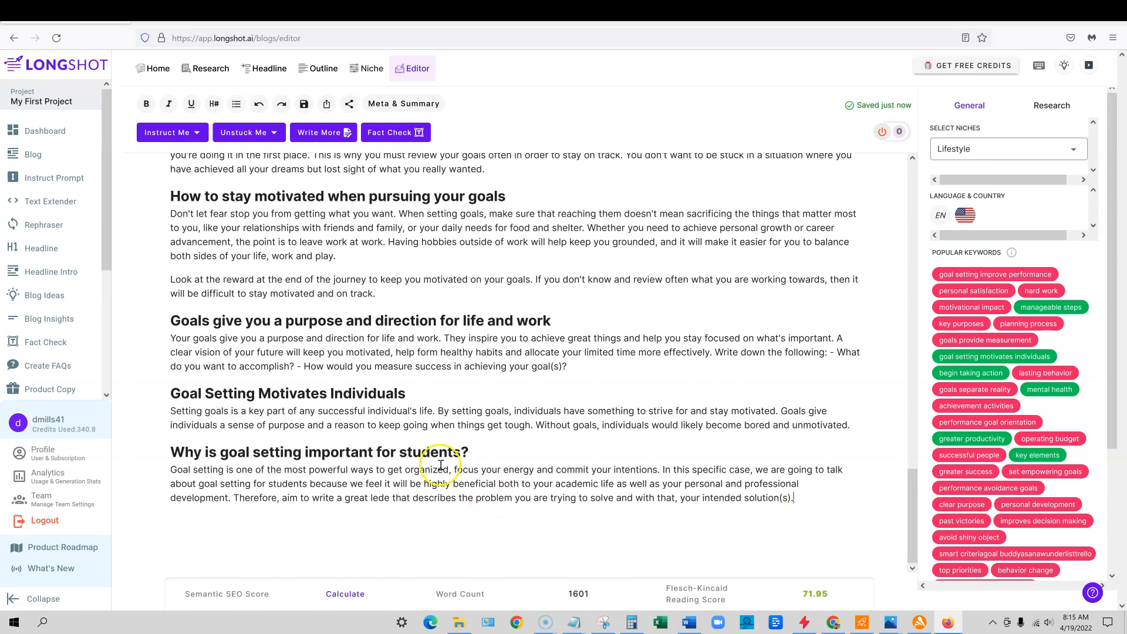
# Look over the article back up to its title and check the Research topic and the flagged writing suggestions
pyautogui.scroll(10, 286, 499)
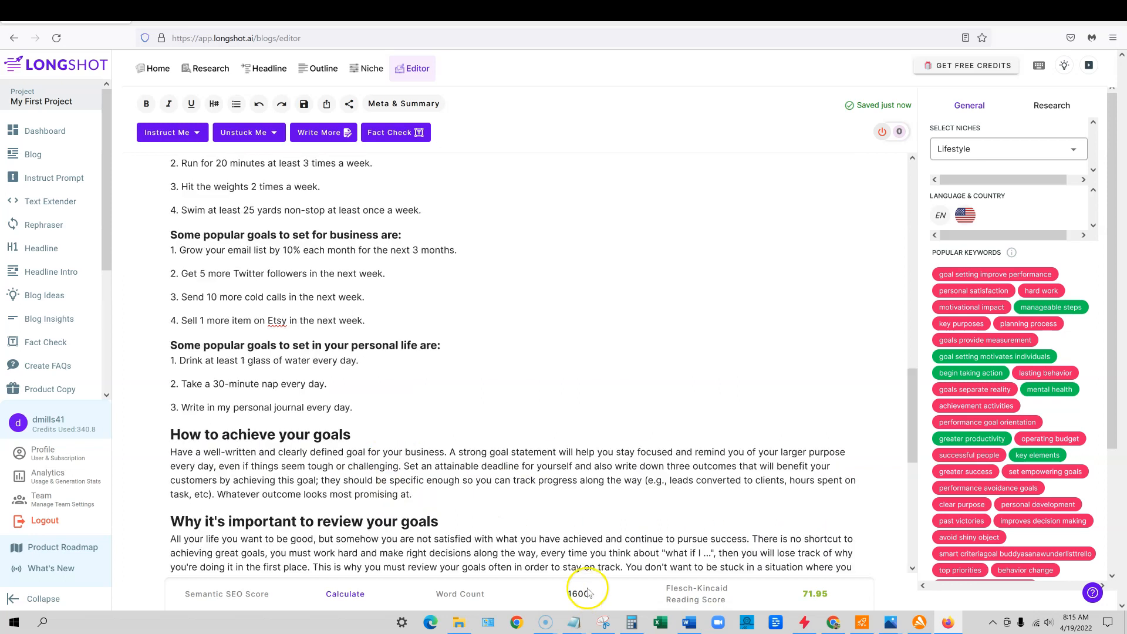
pyautogui.scroll(6, 415, 451)
pyautogui.scroll(10, 411, 446)
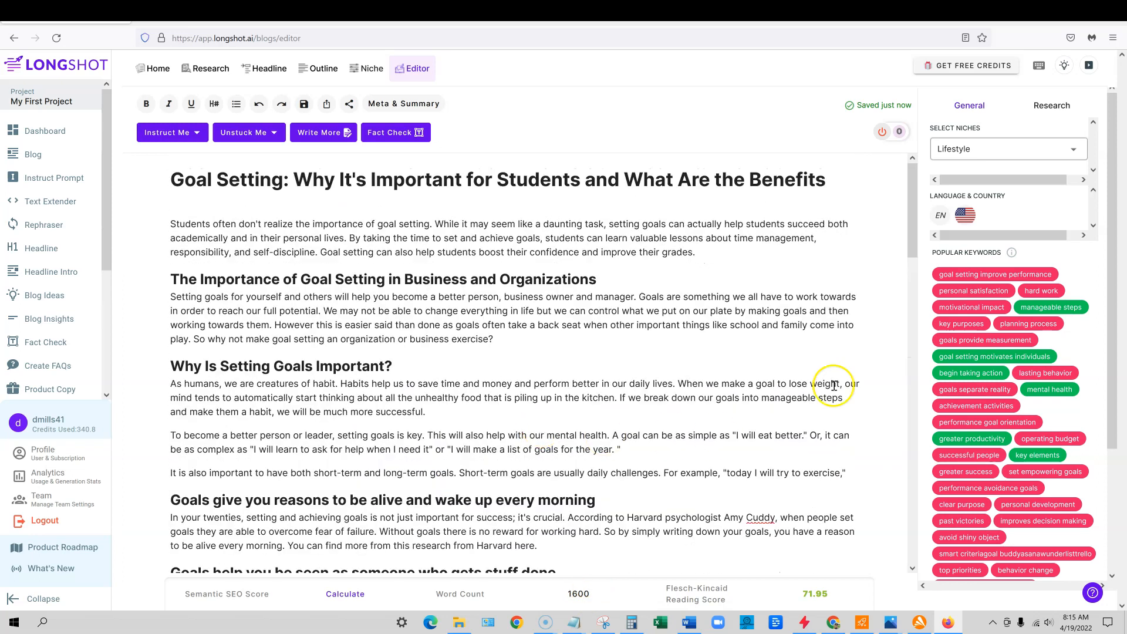
pyautogui.click(1051, 106)
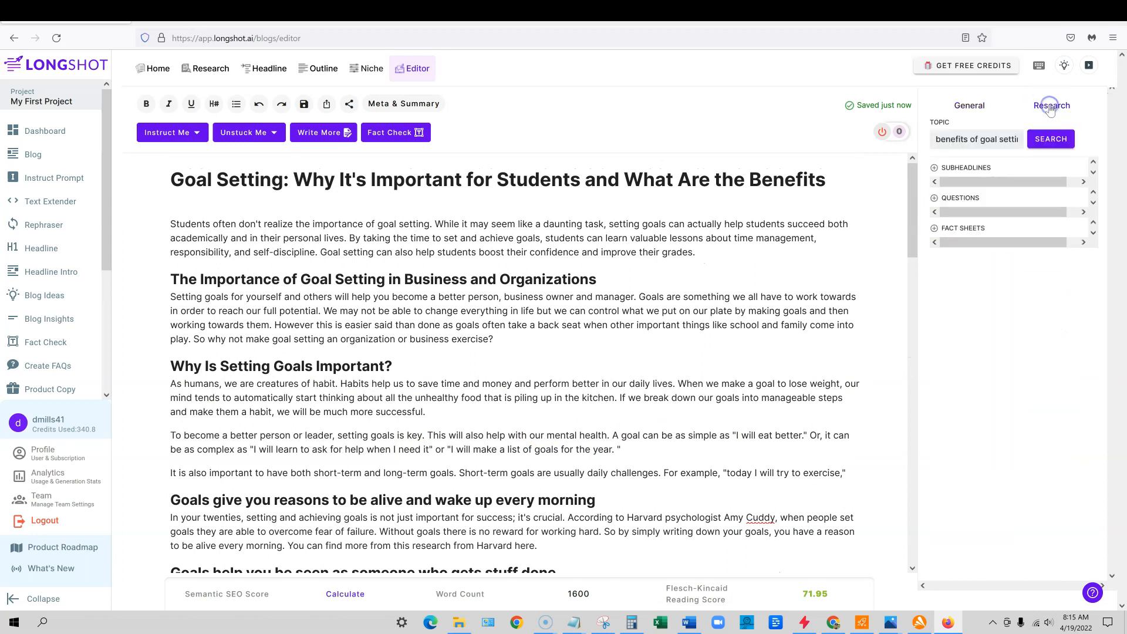
pyautogui.click(971, 109)
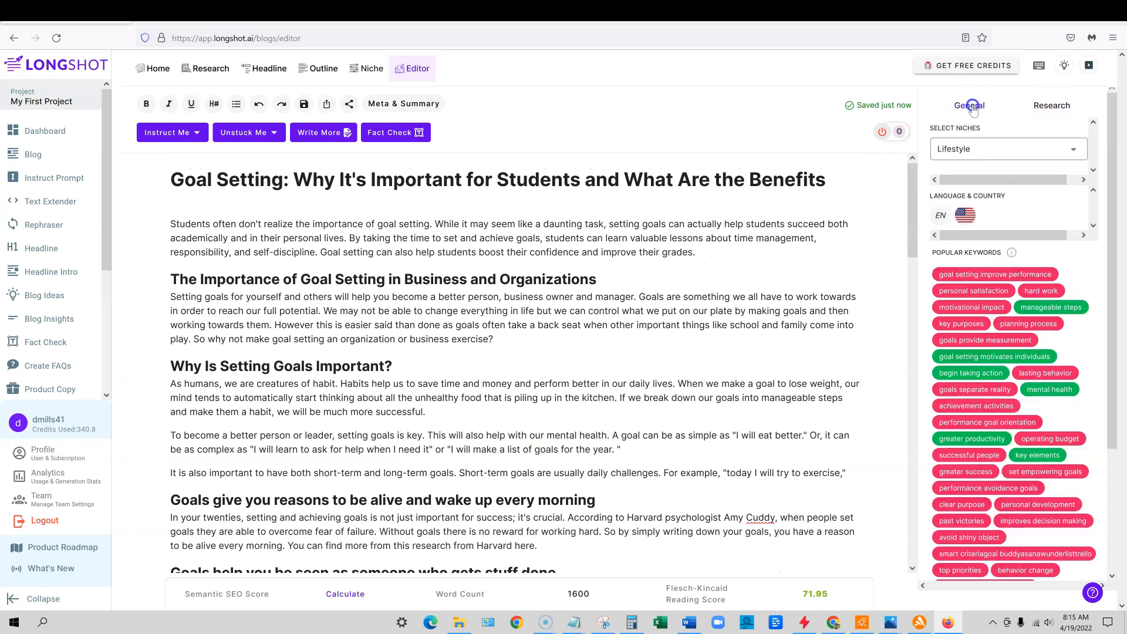
pyautogui.click(1013, 112)
pyautogui.click(1043, 139)
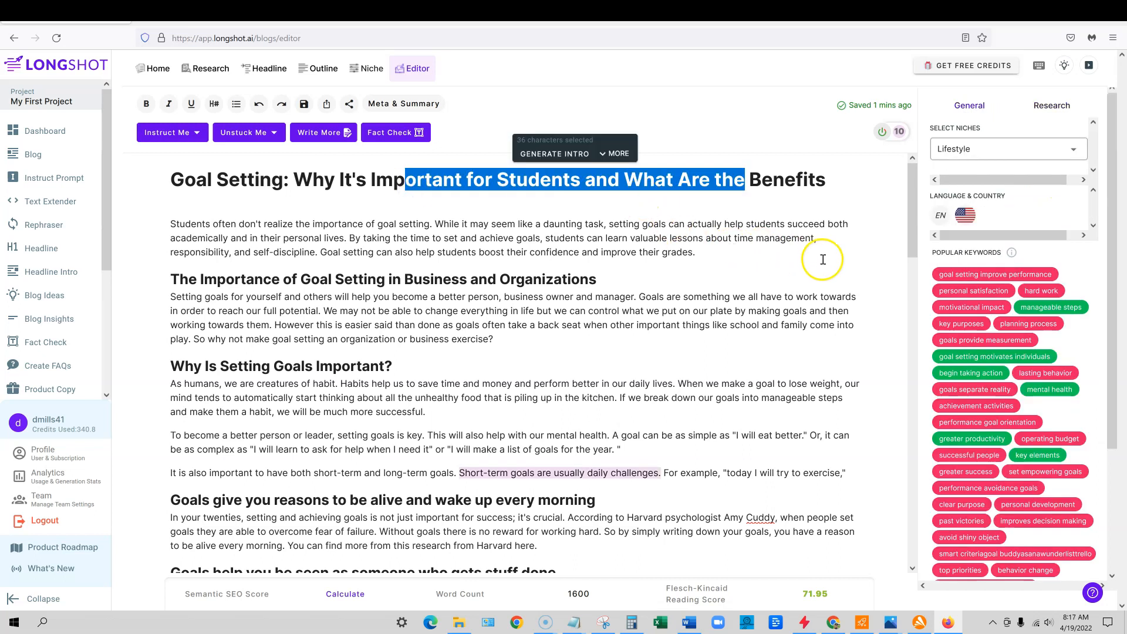
pyautogui.click(902, 134)
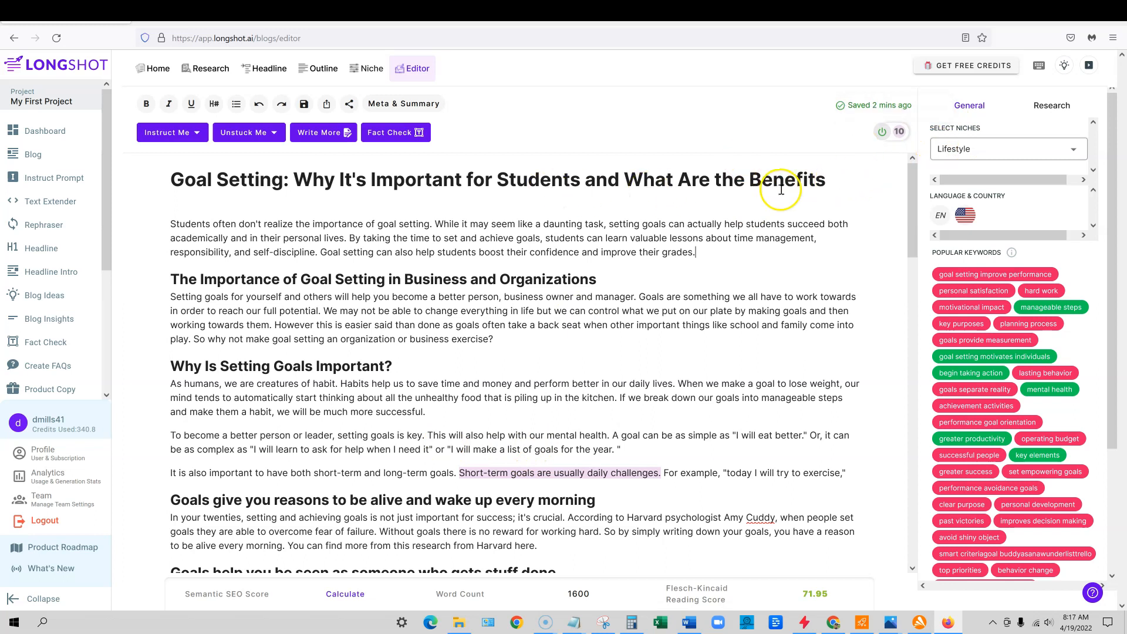
# Replace the article title with "Benefits of Goal Setting: A Complete Guide for 2022"
pyautogui.moveTo(749, 181); pyautogui.dragTo(276, 179)
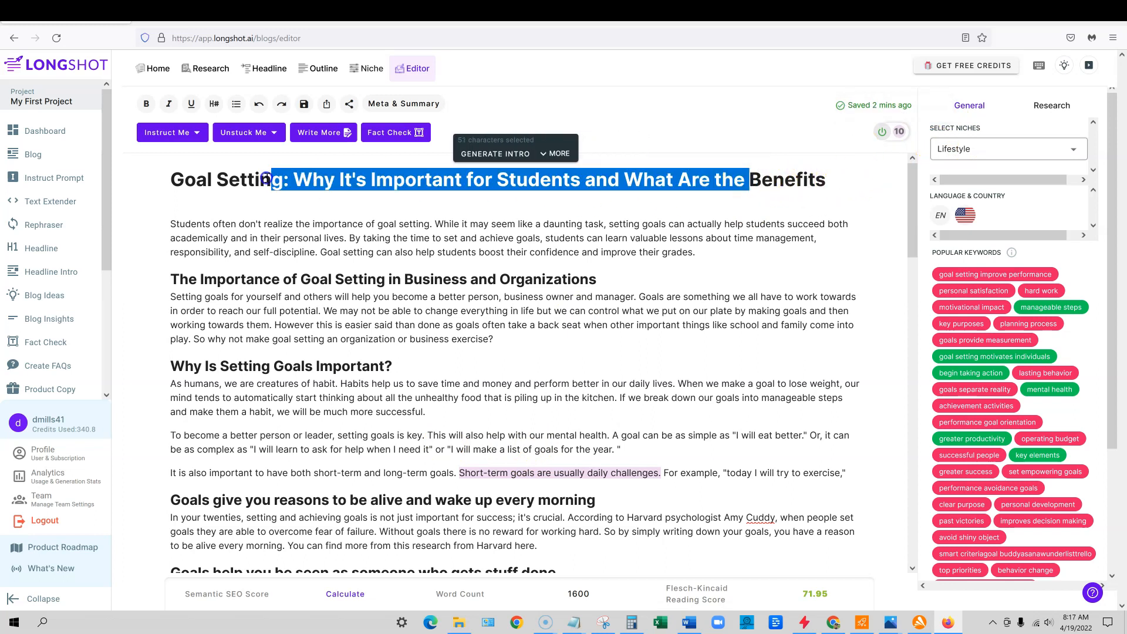
pyautogui.hotkey('ctrl', 'z')
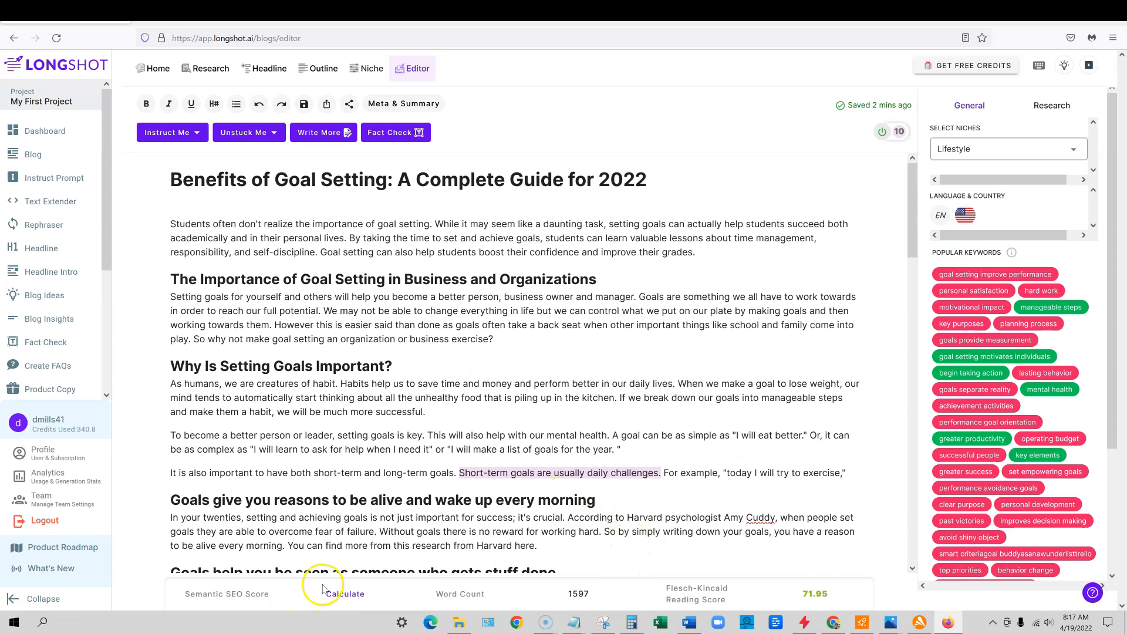
# Calculate the article's Semantic SEO Score and review its detailed User Rating for each question
pyautogui.click(399, 485)
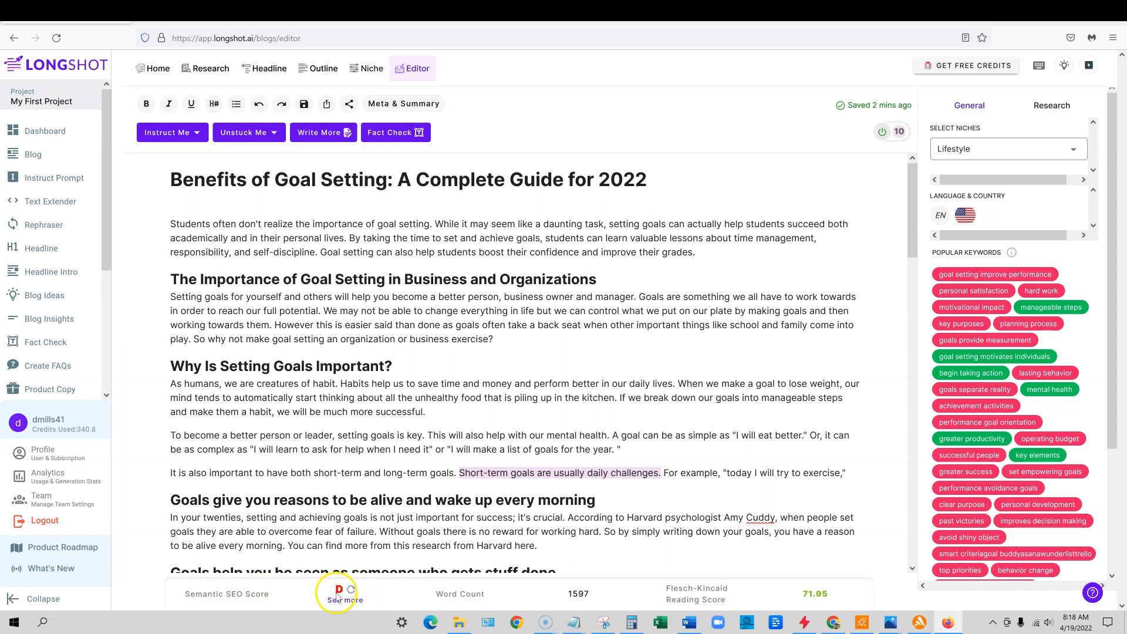
pyautogui.click(356, 601)
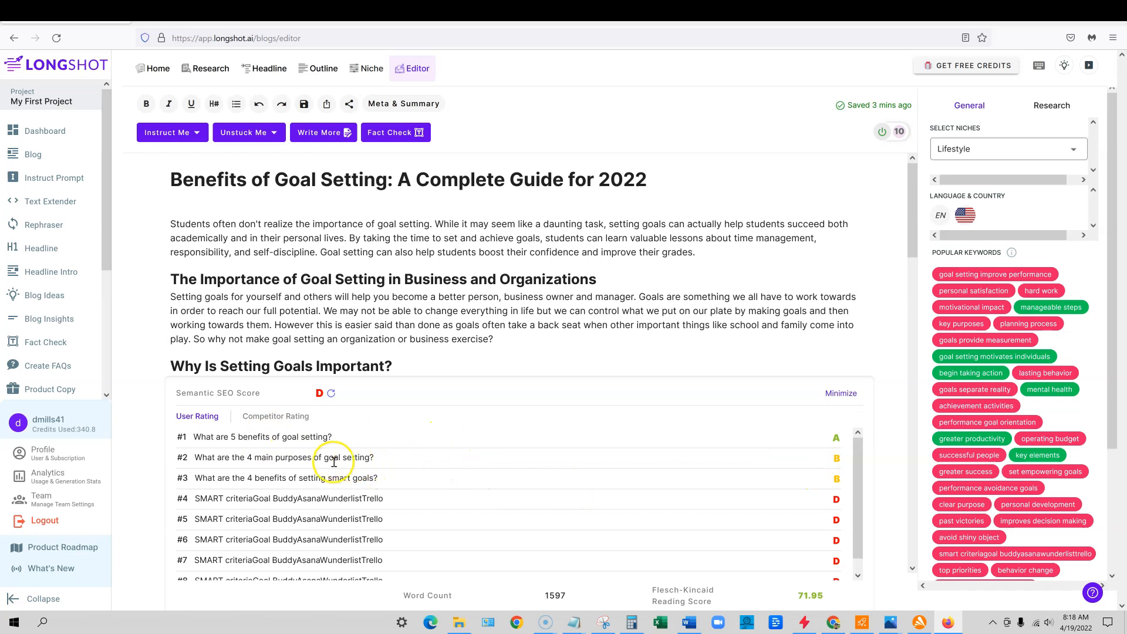
pyautogui.scroll(-1, 317, 508)
pyautogui.scroll(1, 298, 551)
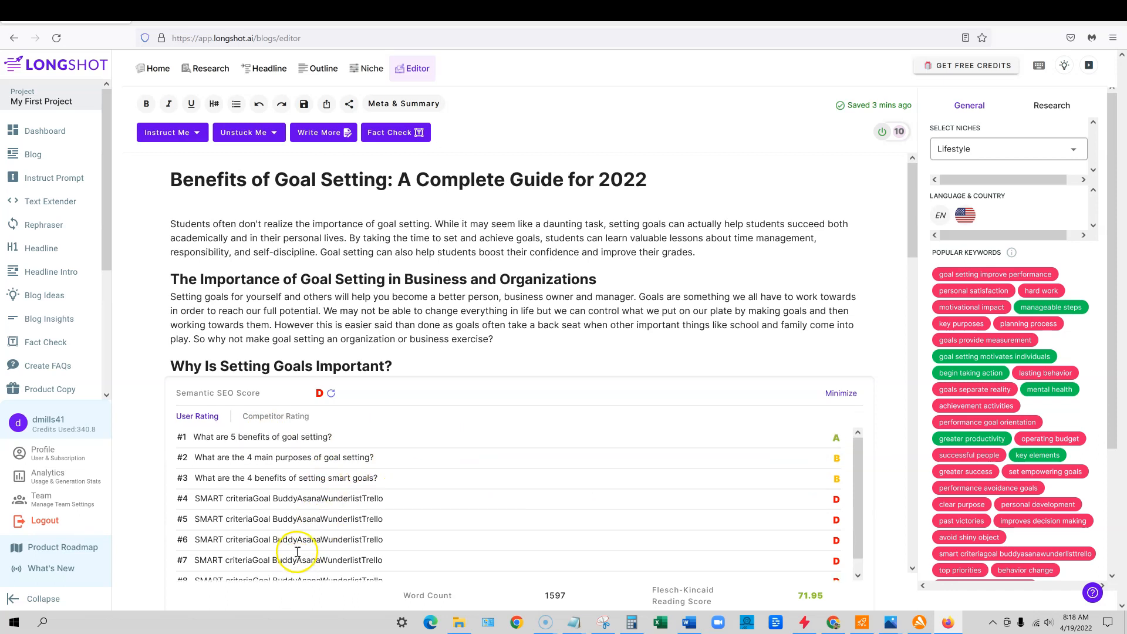
# Review the top-rated Competitor Rating entries for the Semantic SEO Score and collapse the score details
pyautogui.click(255, 417)
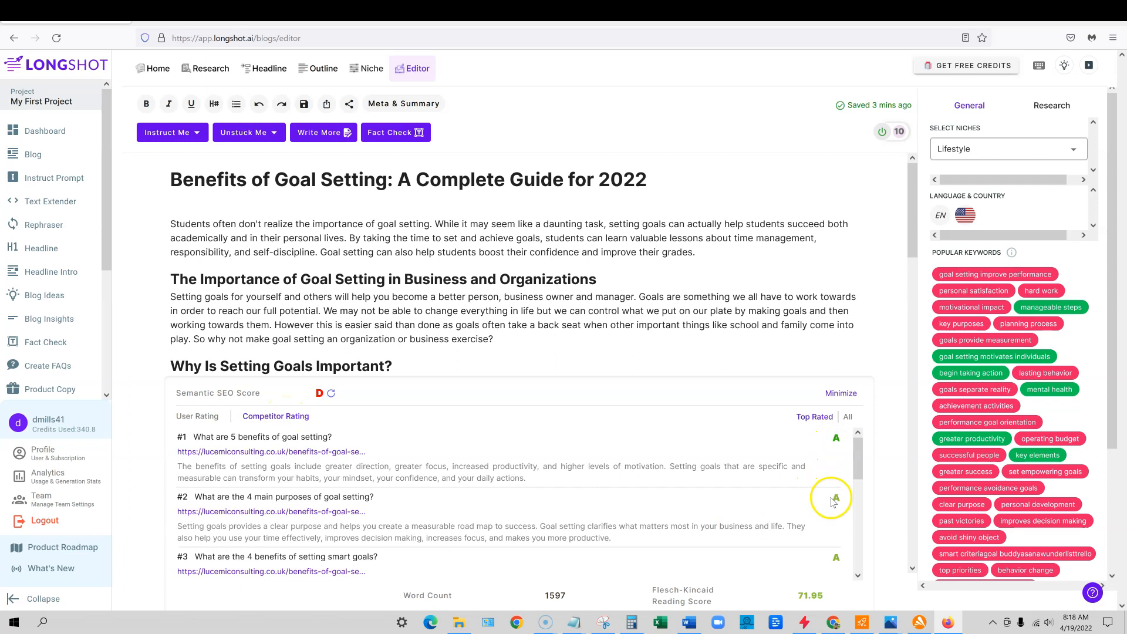
pyautogui.scroll(-3, 838, 528)
pyautogui.scroll(1, 840, 528)
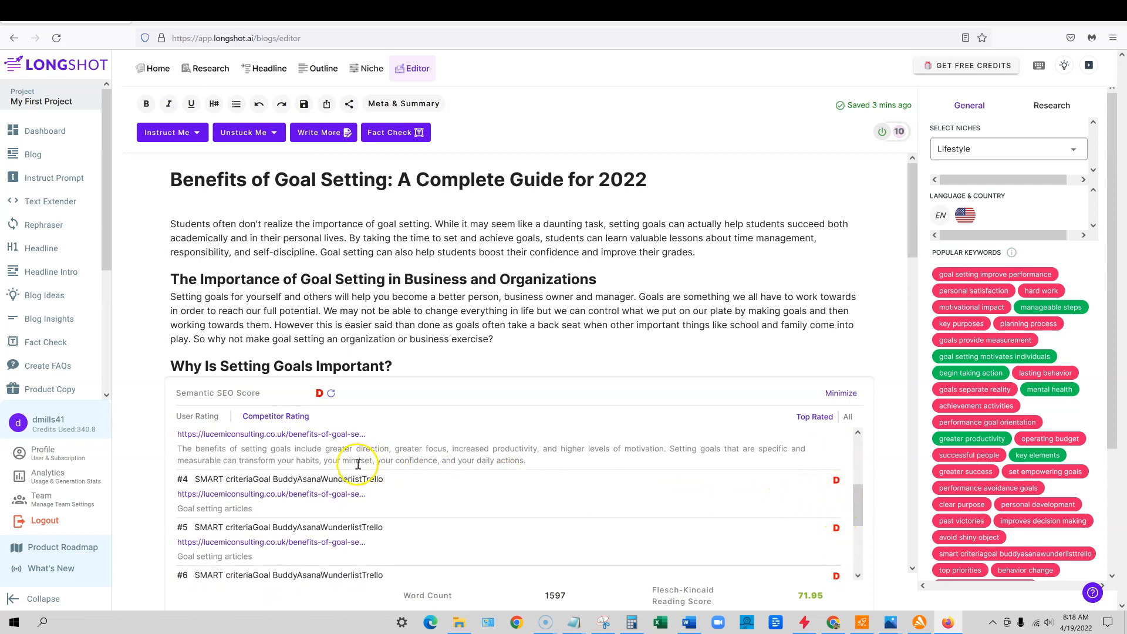
pyautogui.scroll(1, 349, 486)
pyautogui.scroll(-3, 350, 486)
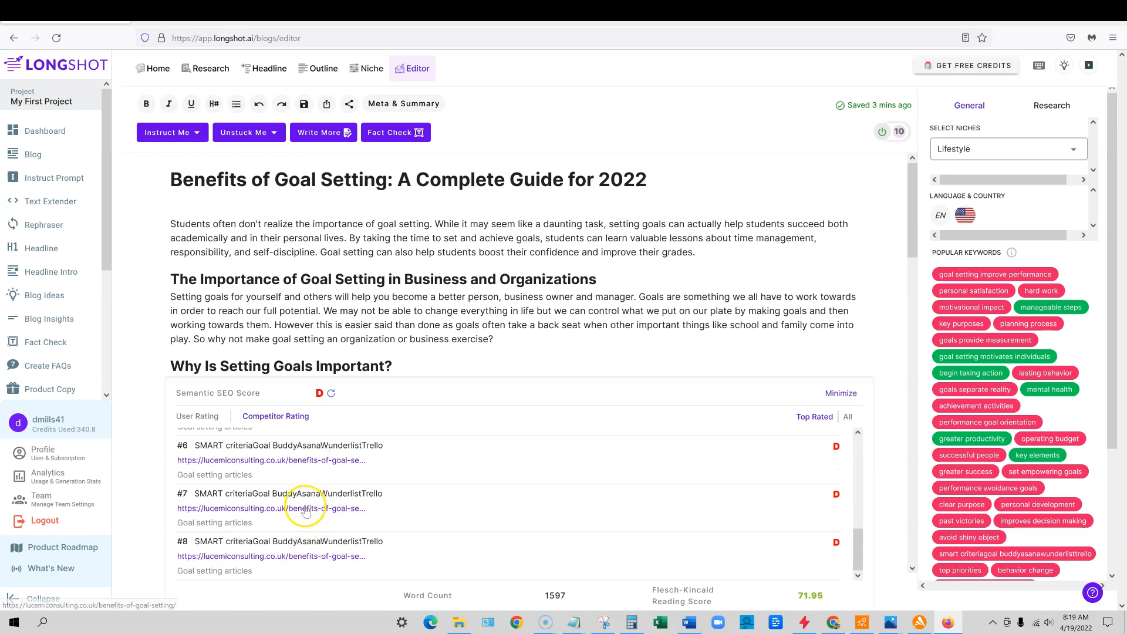
pyautogui.scroll(4, 338, 522)
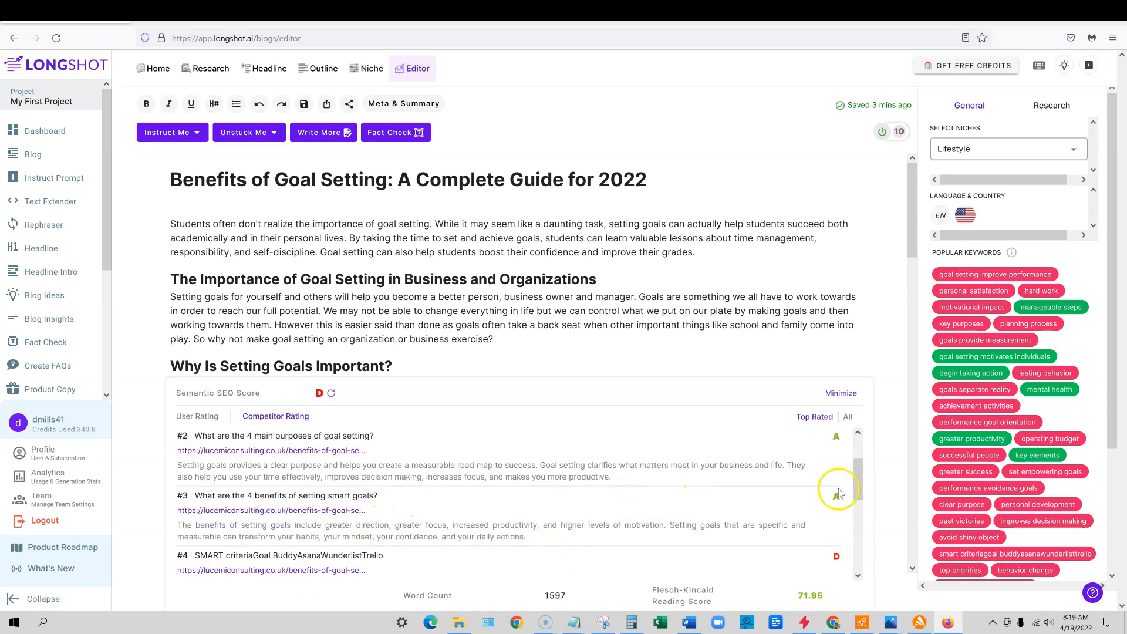
pyautogui.scroll(1, 254, 489)
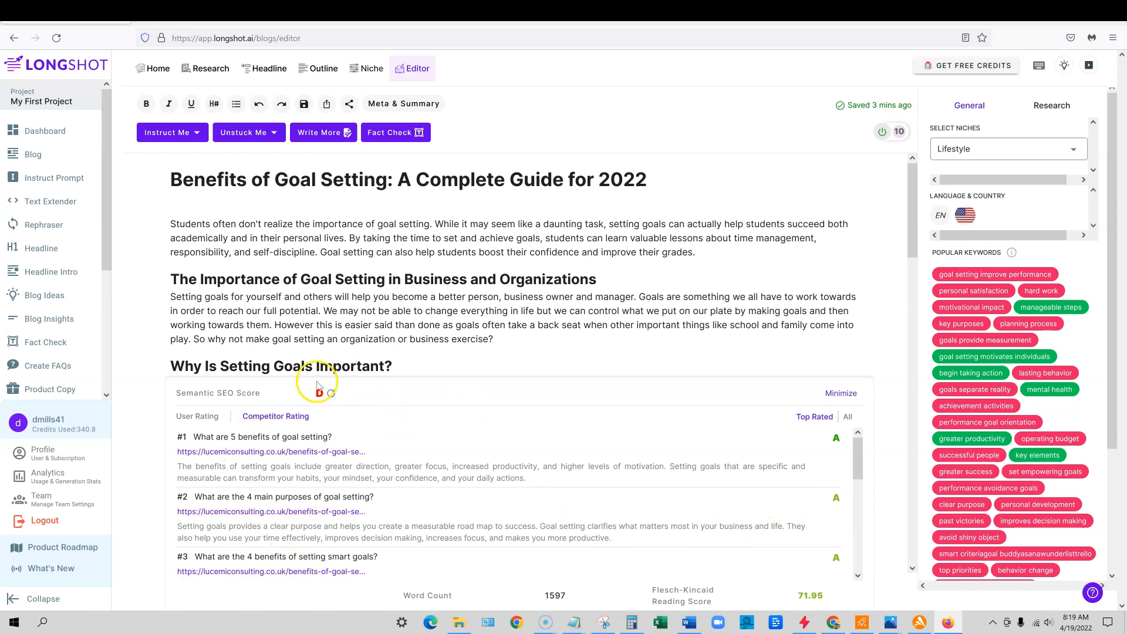
pyautogui.click(840, 393)
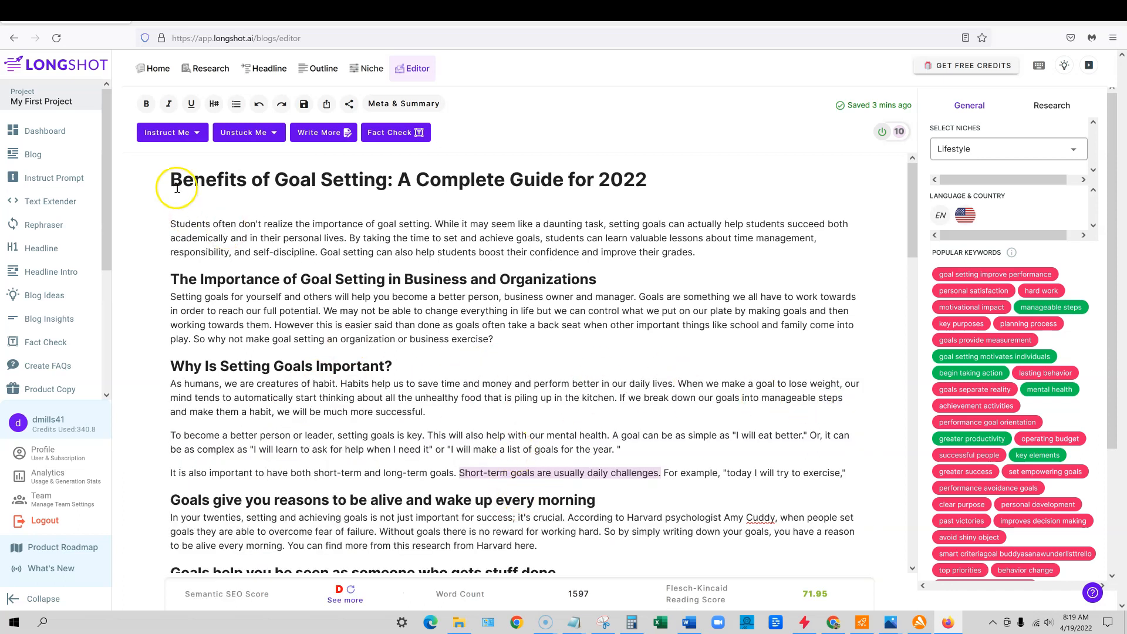
# Copy the whole article from title to last paragraph and paste it into the RankIQ Content Optimizer for "benefits of goal setting"
pyautogui.moveTo(176, 181); pyautogui.dragTo(807, 501)
pyautogui.hotkey('ctrl', 'c')
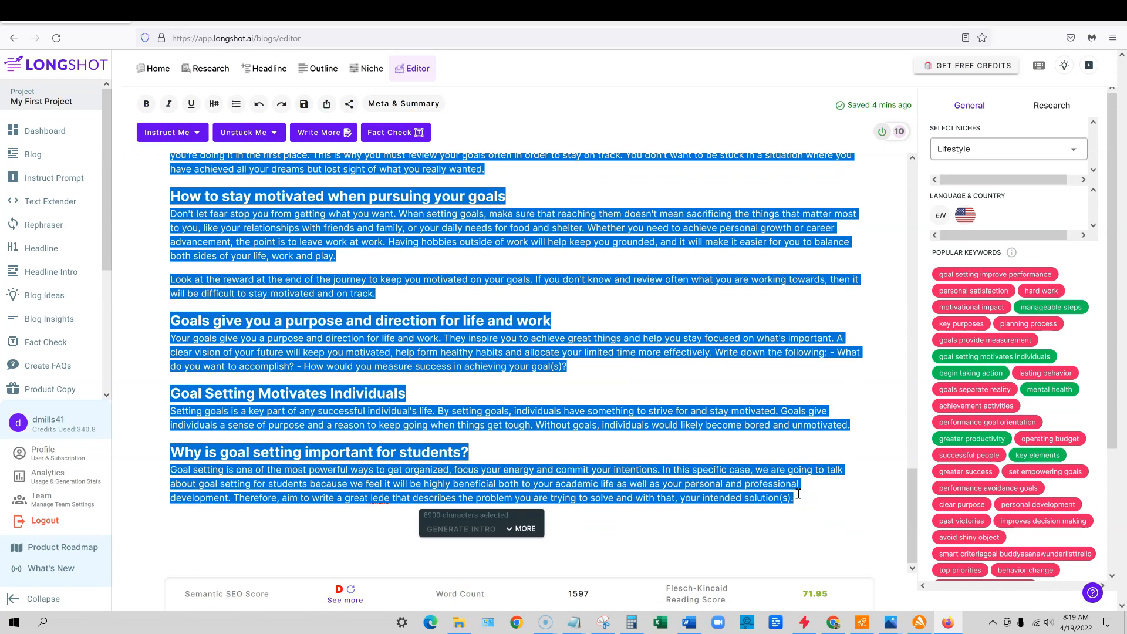
pyautogui.click(834, 623)
pyautogui.click(234, 304)
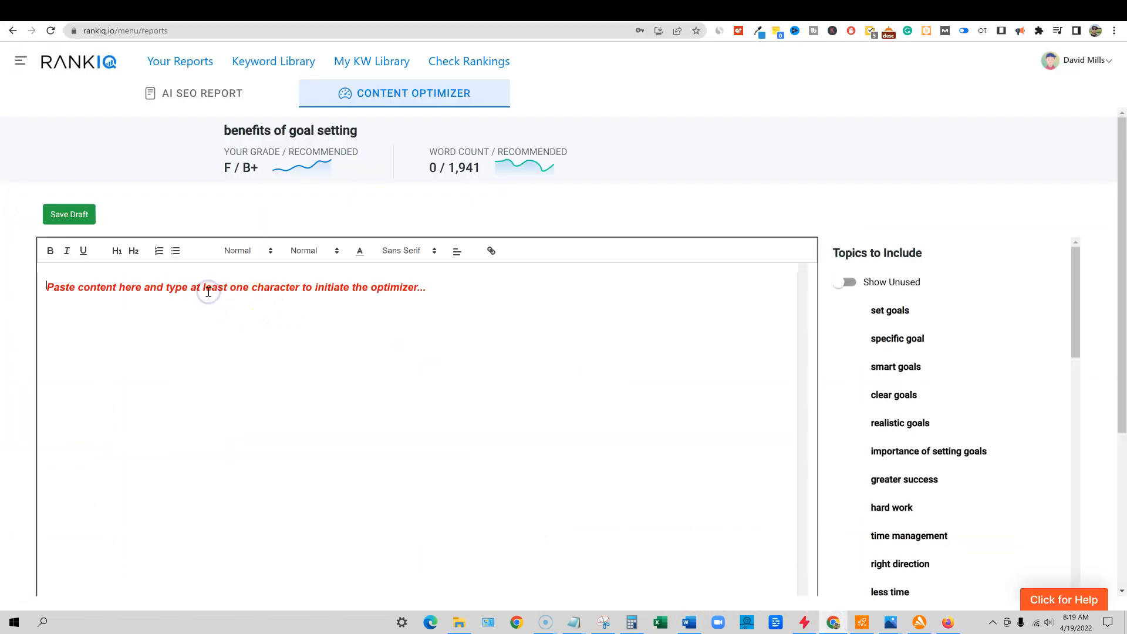
pyautogui.hotkey('ctrl', 'v')
pyautogui.click(236, 169)
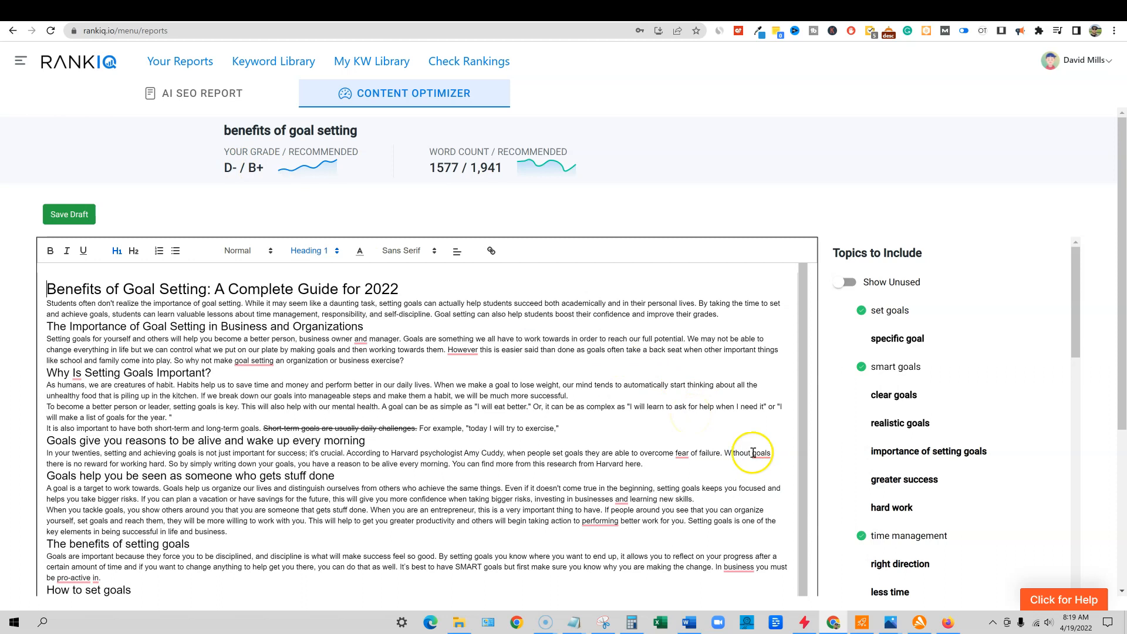
# Compare the LongShot scores with the RankIQ grade and check the pasted article in RankIQ for struck-through sentences
pyautogui.click(948, 622)
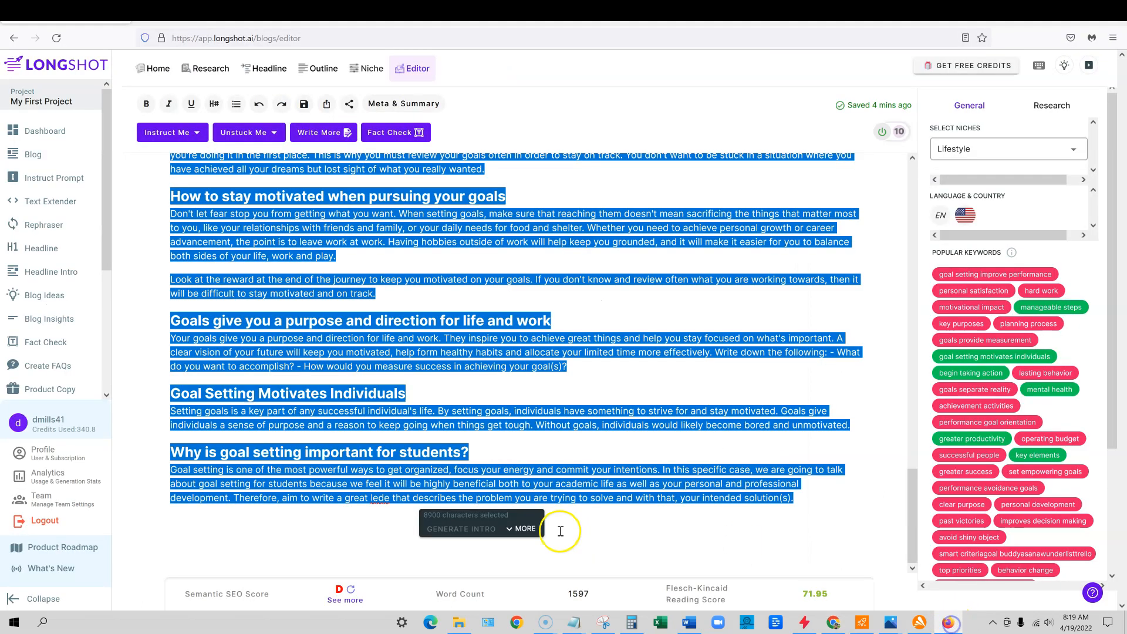
pyautogui.click(540, 459)
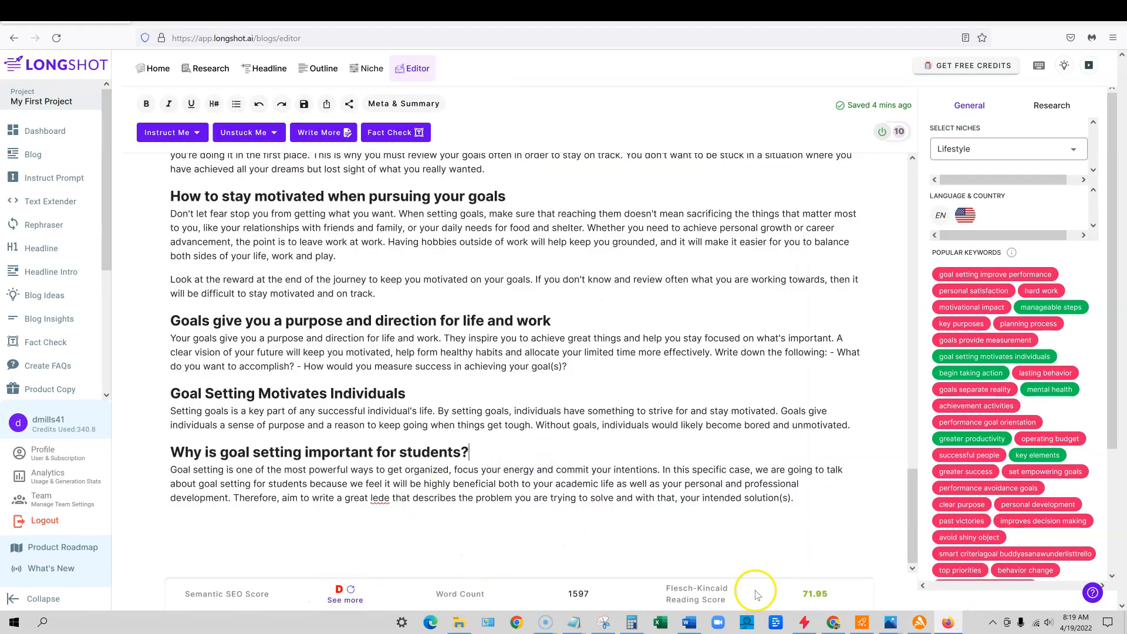
pyautogui.click(833, 623)
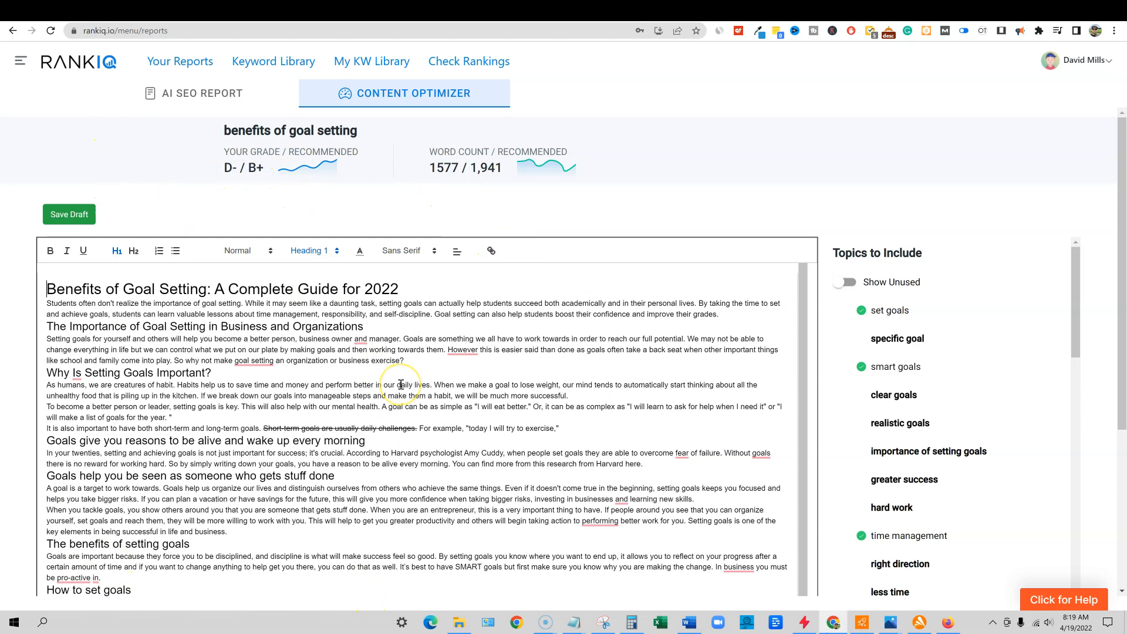
pyautogui.scroll(-5, 609, 391)
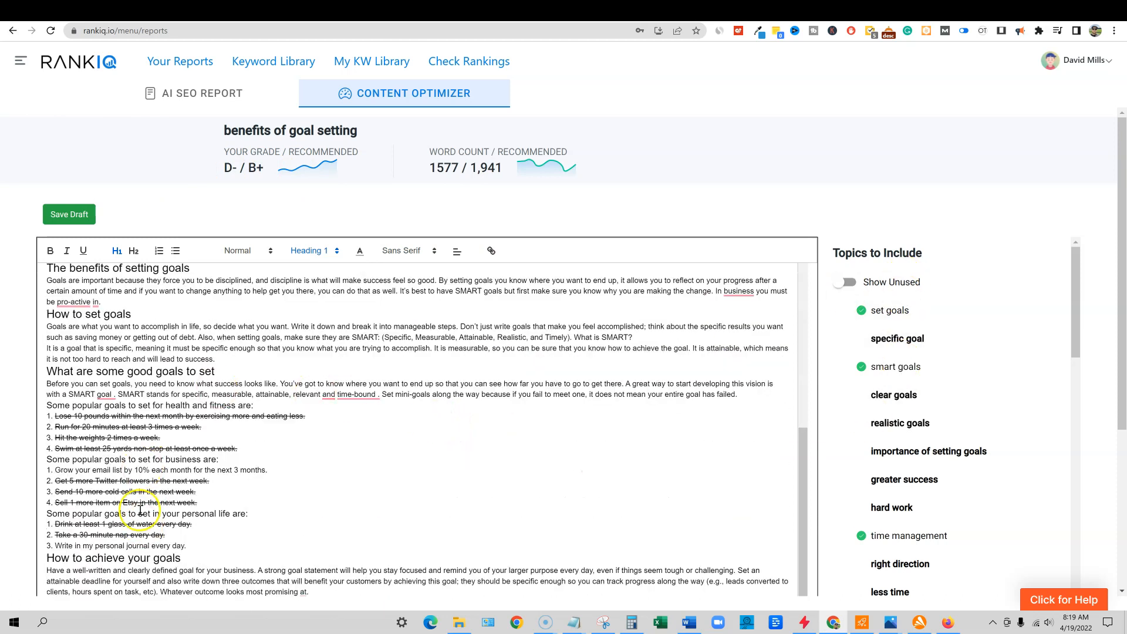
pyautogui.scroll(4, 258, 485)
pyautogui.scroll(1, 263, 485)
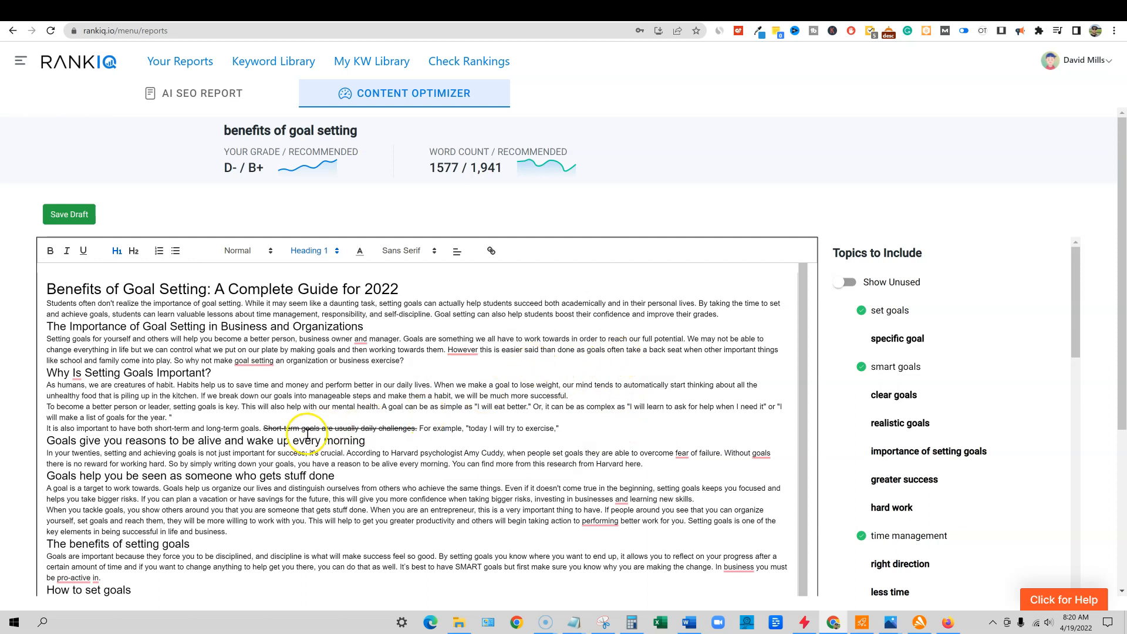
pyautogui.scroll(-4, 185, 461)
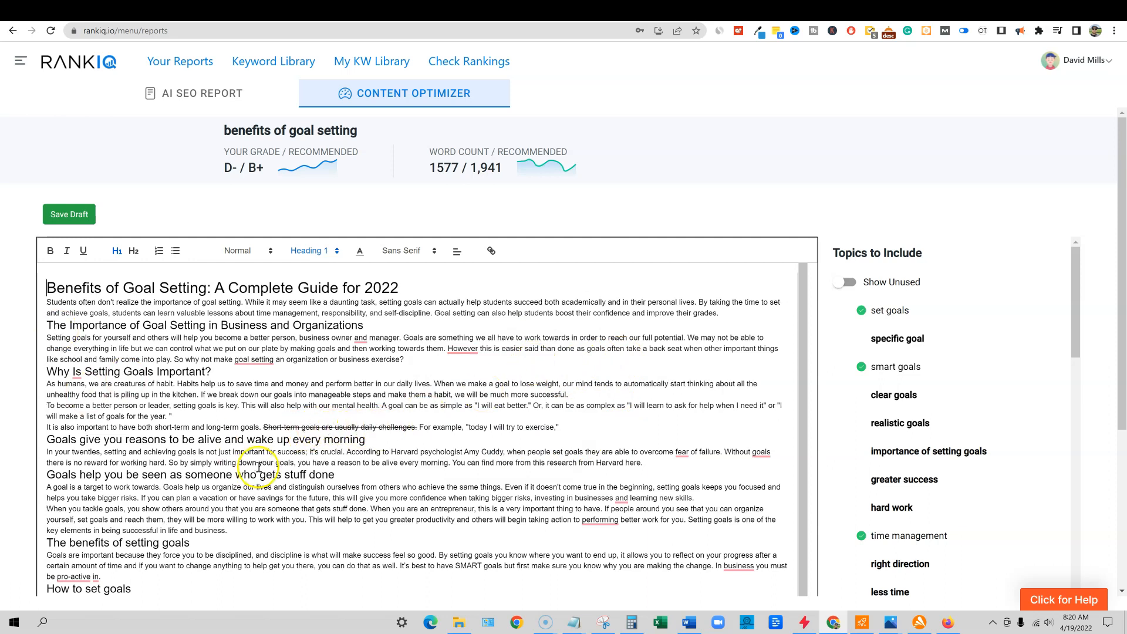
pyautogui.scroll(-1, 214, 460)
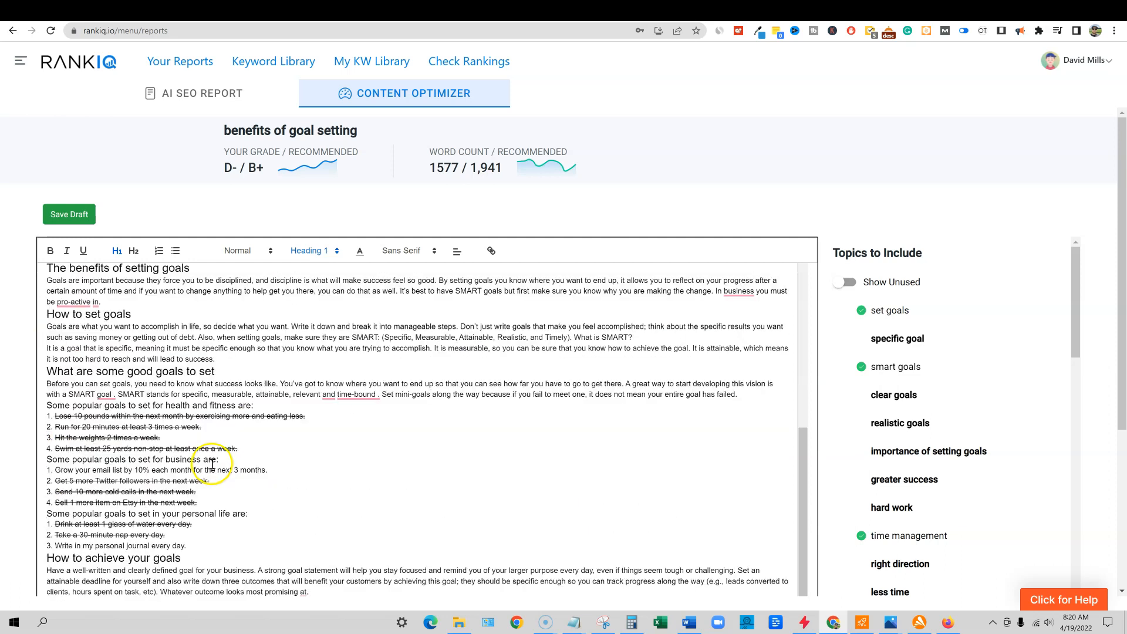
pyautogui.scroll(5, 210, 456)
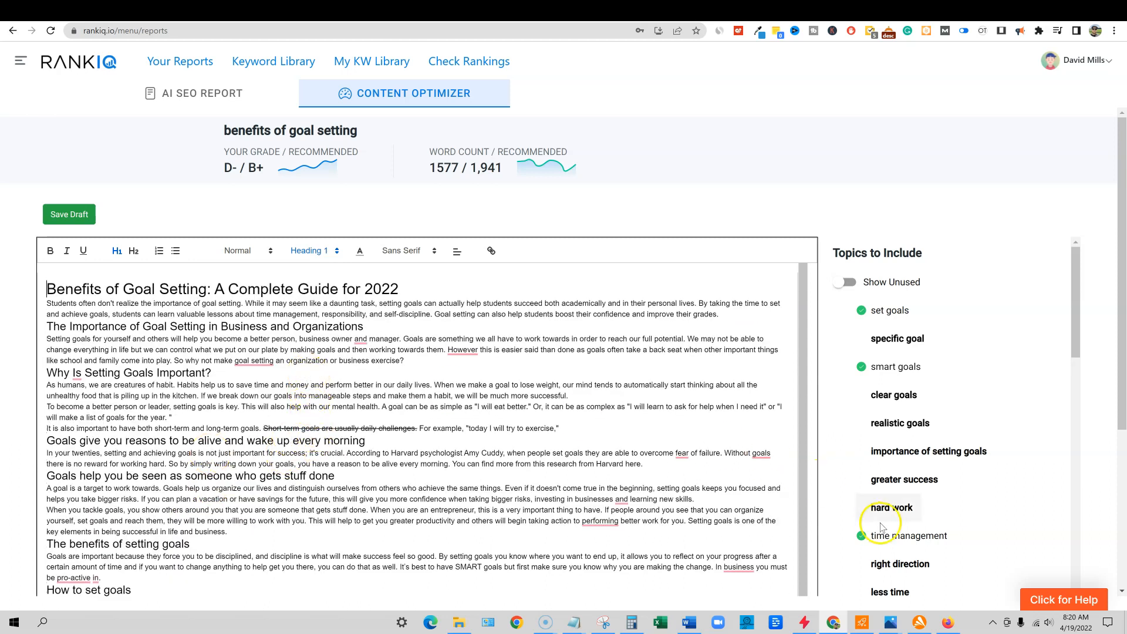
# Switch back to LongShot and look over the whole article, checking the sentences highlighted by claim detection
pyautogui.click(948, 623)
pyautogui.scroll(15, 464, 346)
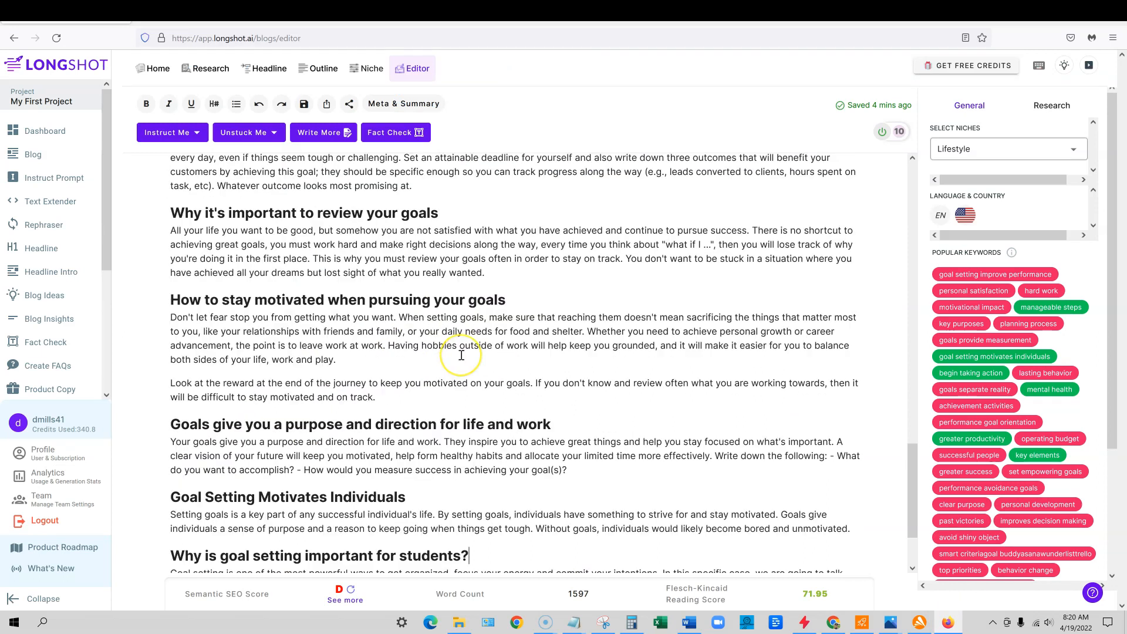
pyautogui.scroll(-5, 461, 355)
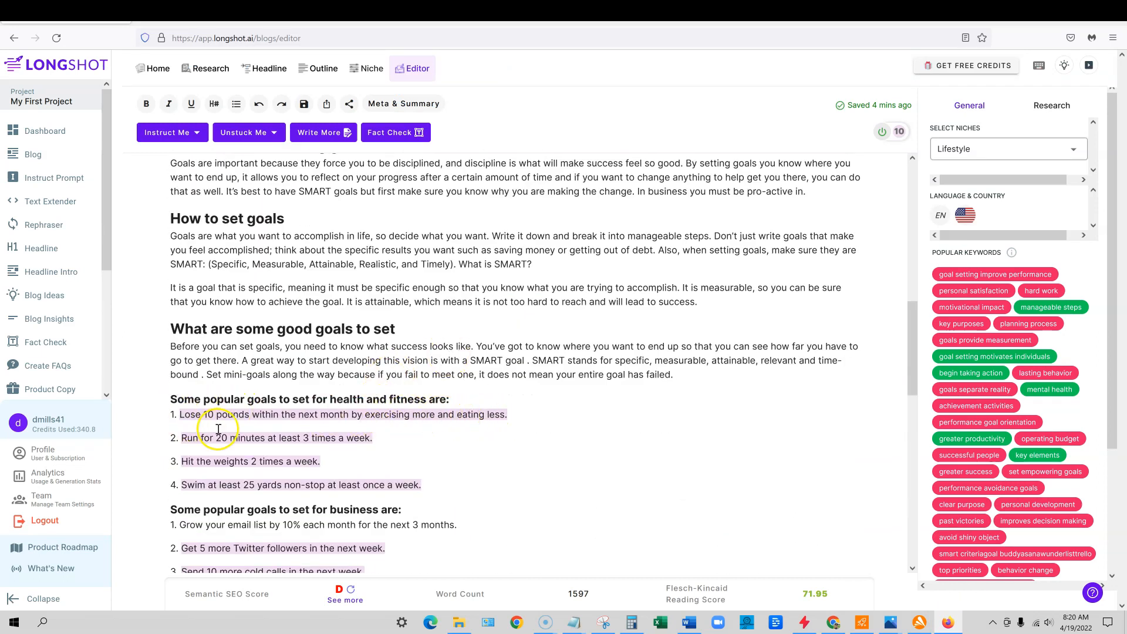
pyautogui.scroll(15, 435, 450)
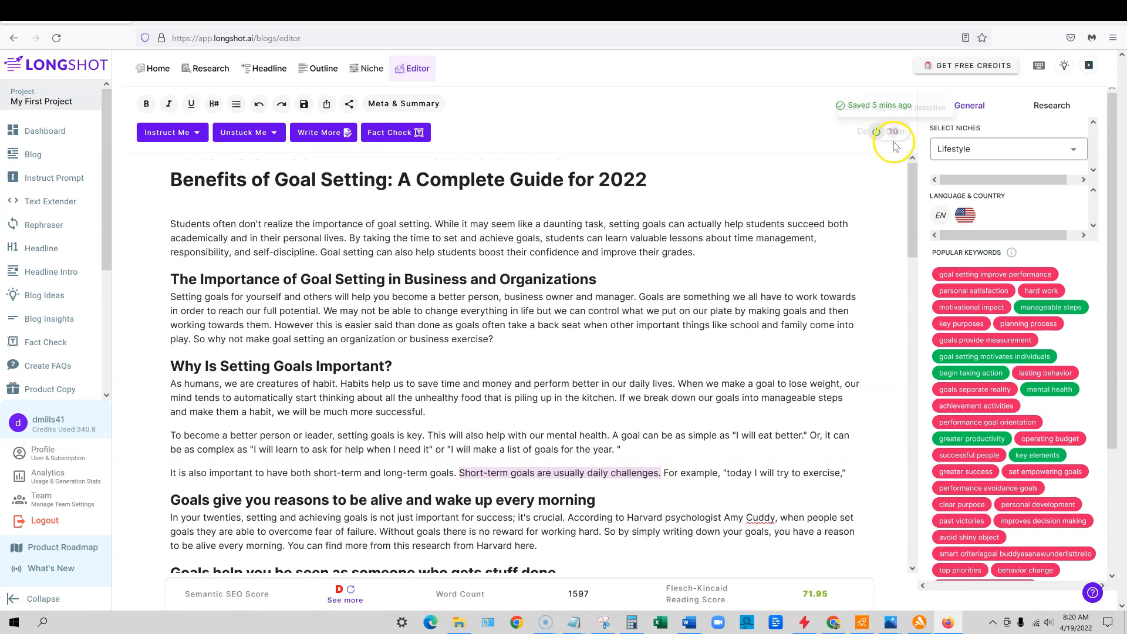
pyautogui.scroll(-3, 564, 346)
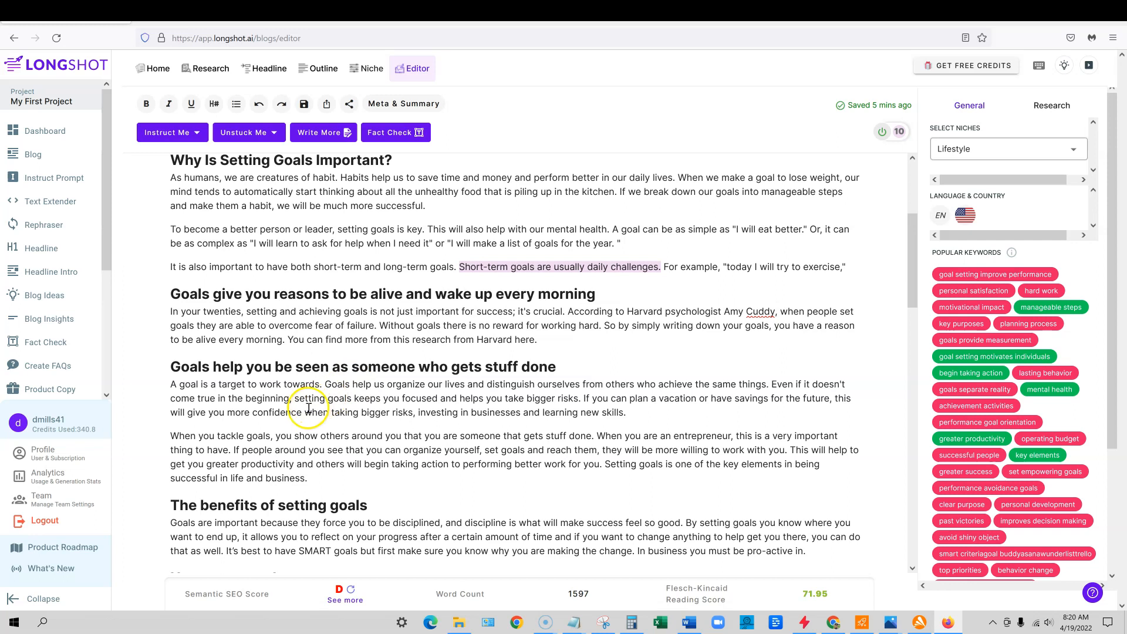
pyautogui.scroll(-6, 294, 435)
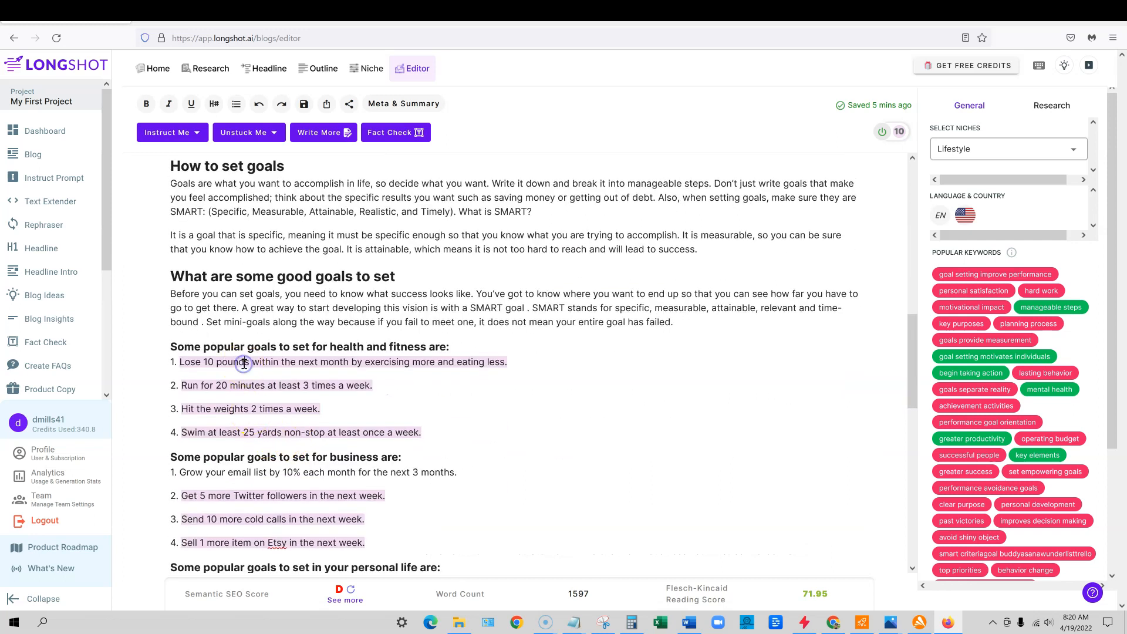
pyautogui.scroll(3, 591, 372)
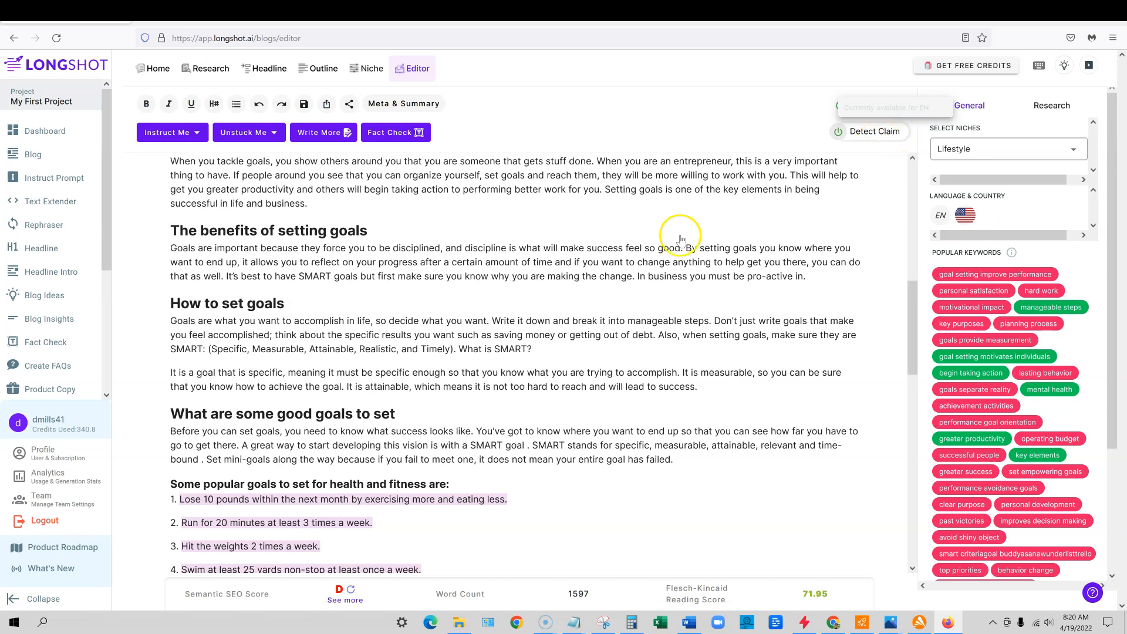
pyautogui.scroll(-10, 476, 428)
pyautogui.scroll(-6, 273, 411)
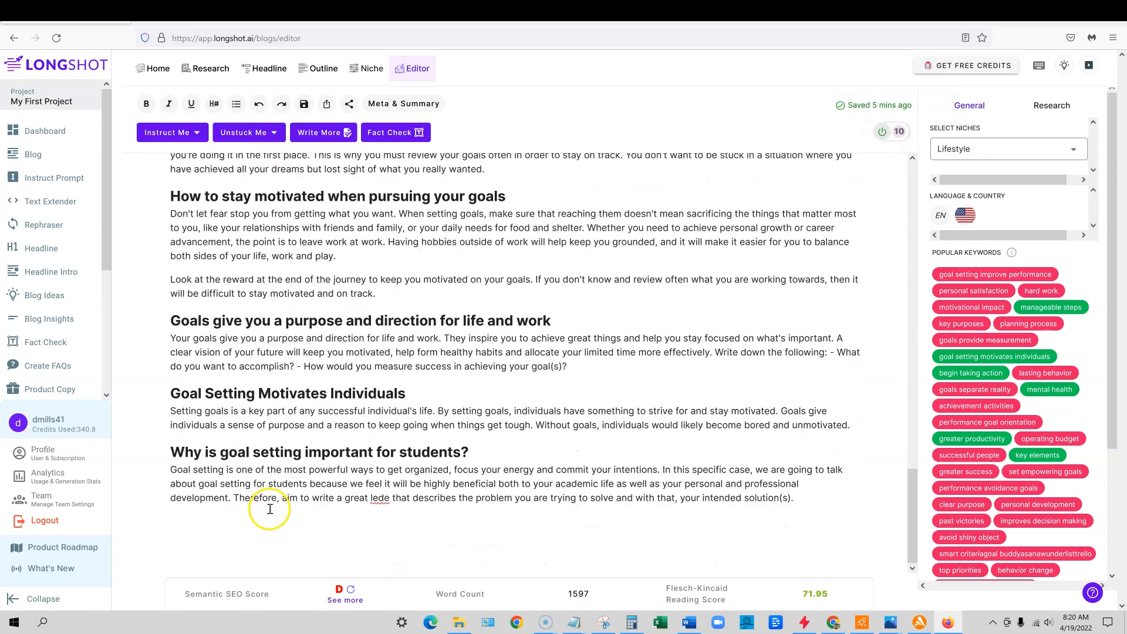
pyautogui.scroll(15, 276, 507)
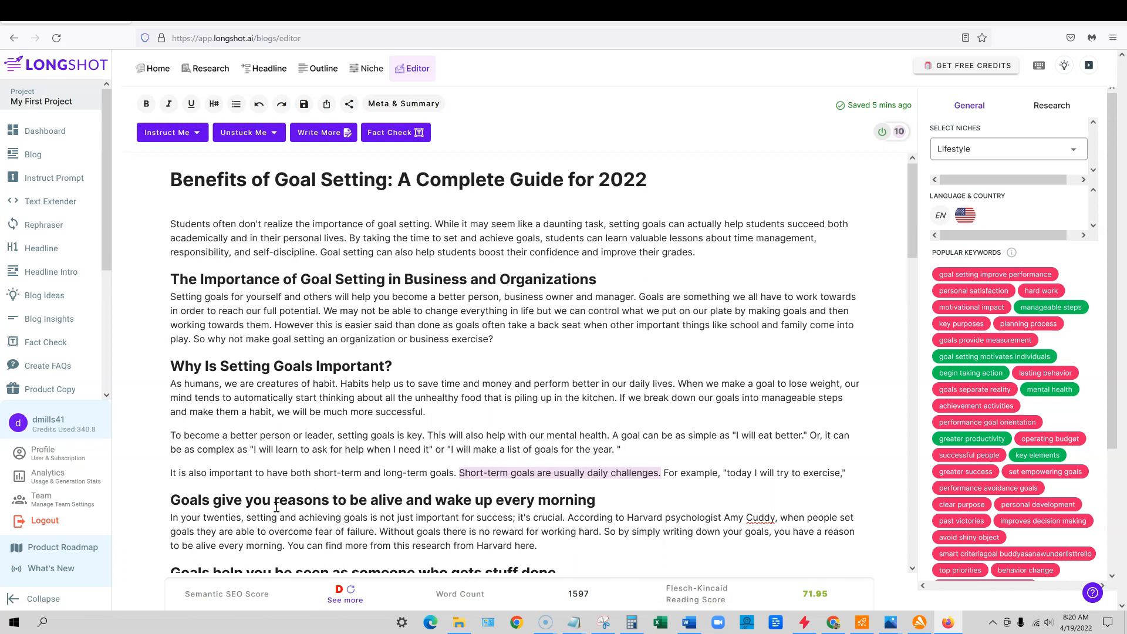